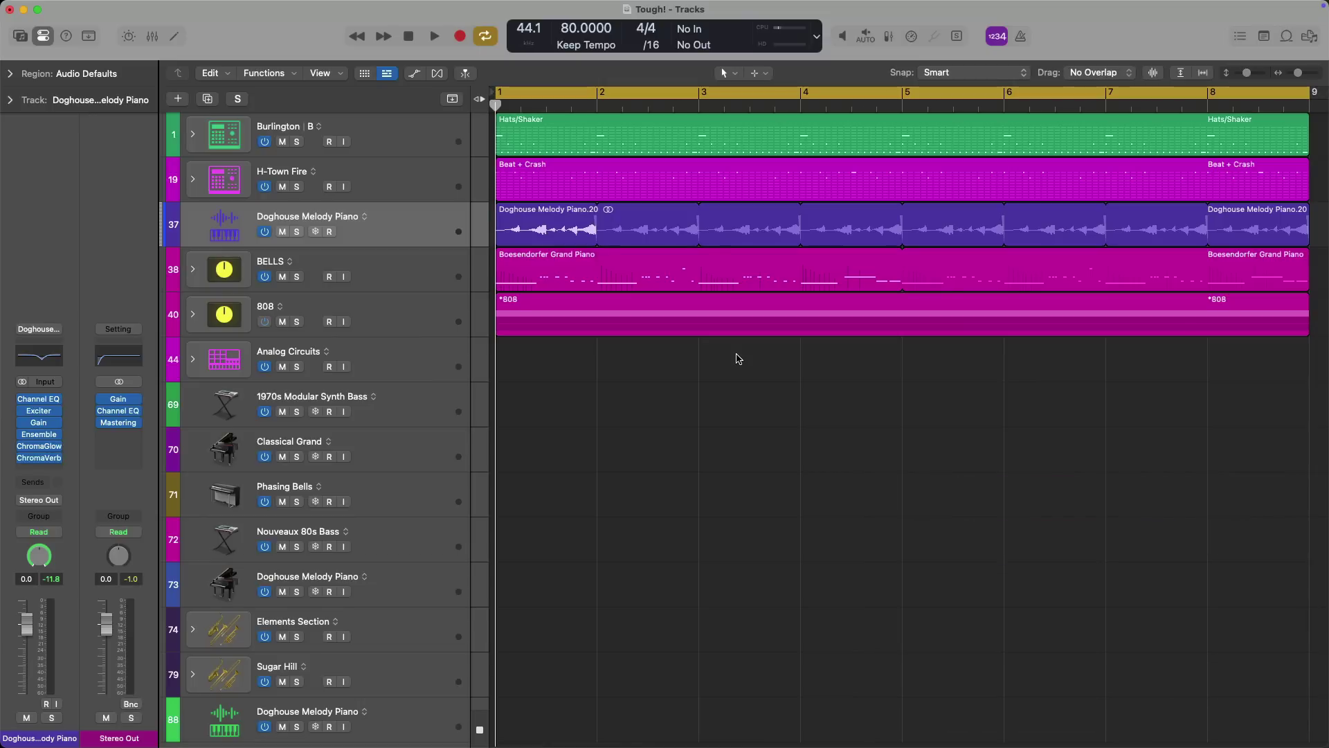
Toggle the Live Loops grid on and off several times, then briefly play the arrangement
{"action": "key", "text": "alt+b"}
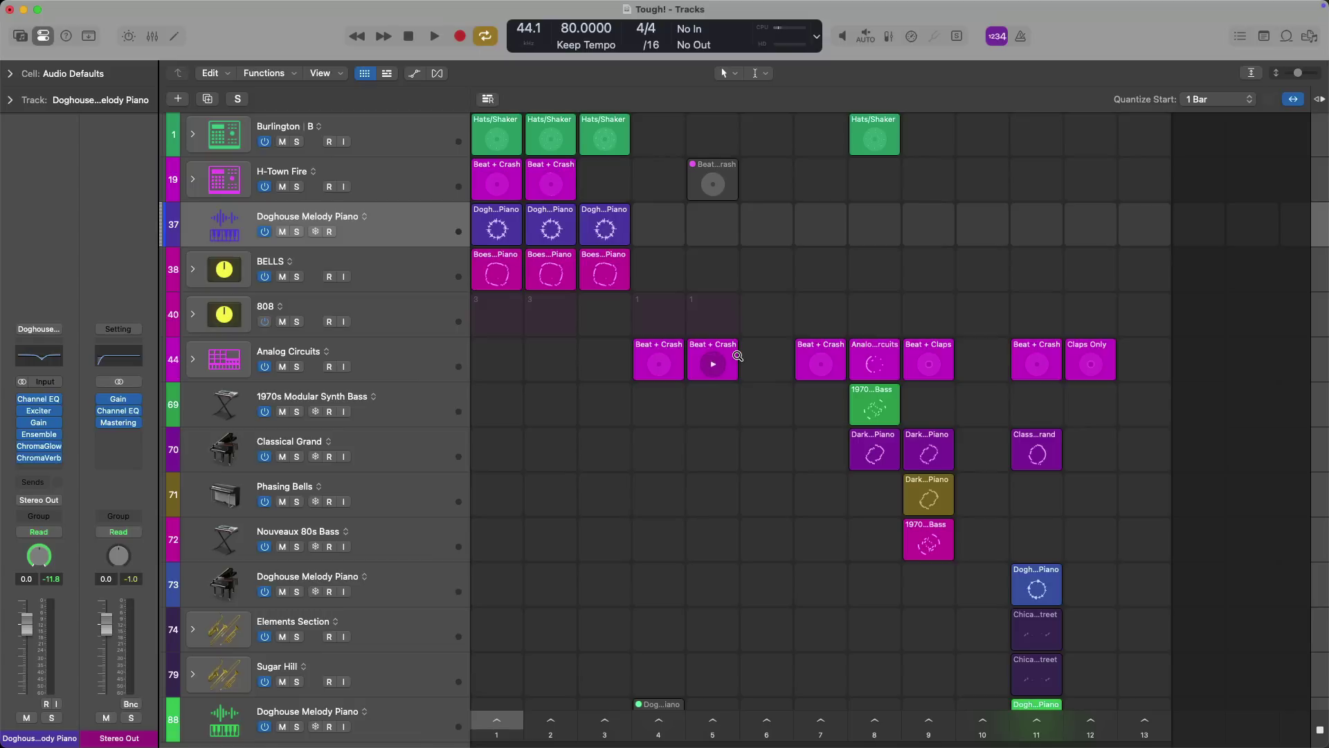
{"action": "key", "text": "alt+b"}
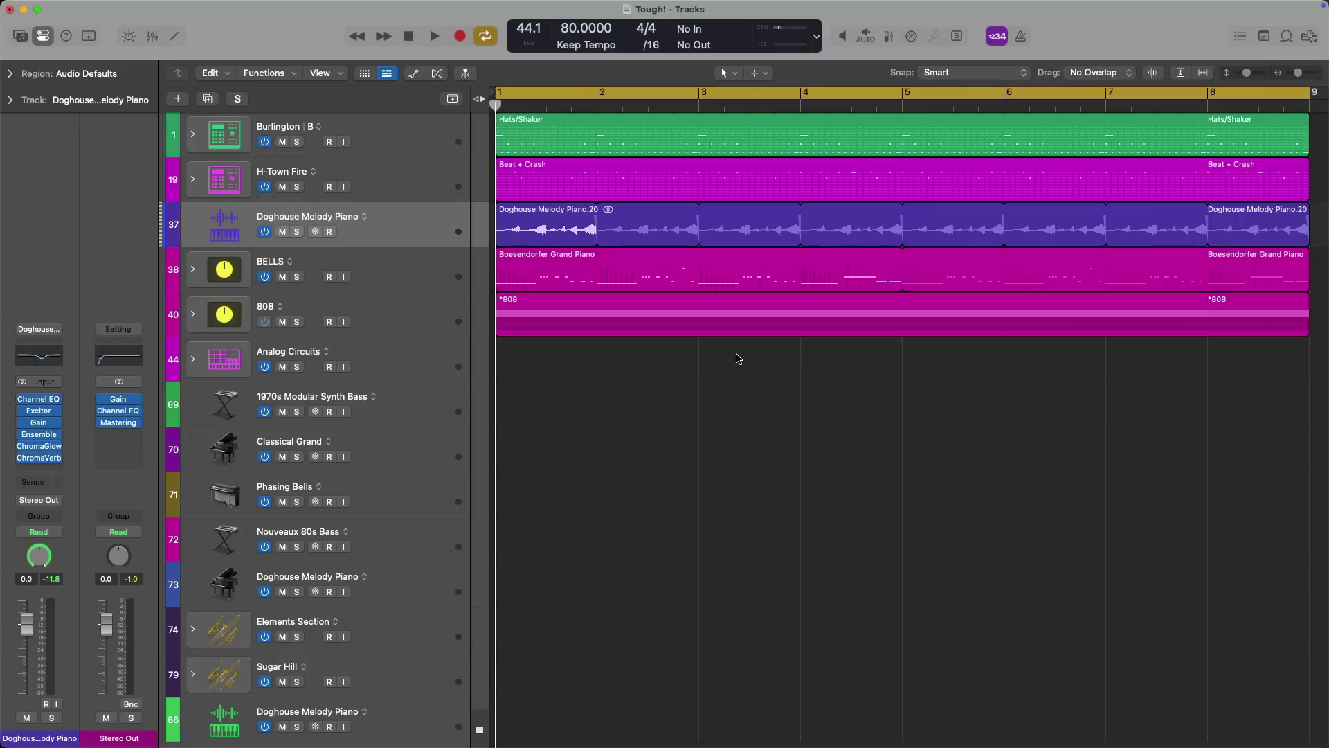
{"action": "key", "text": "alt+b"}
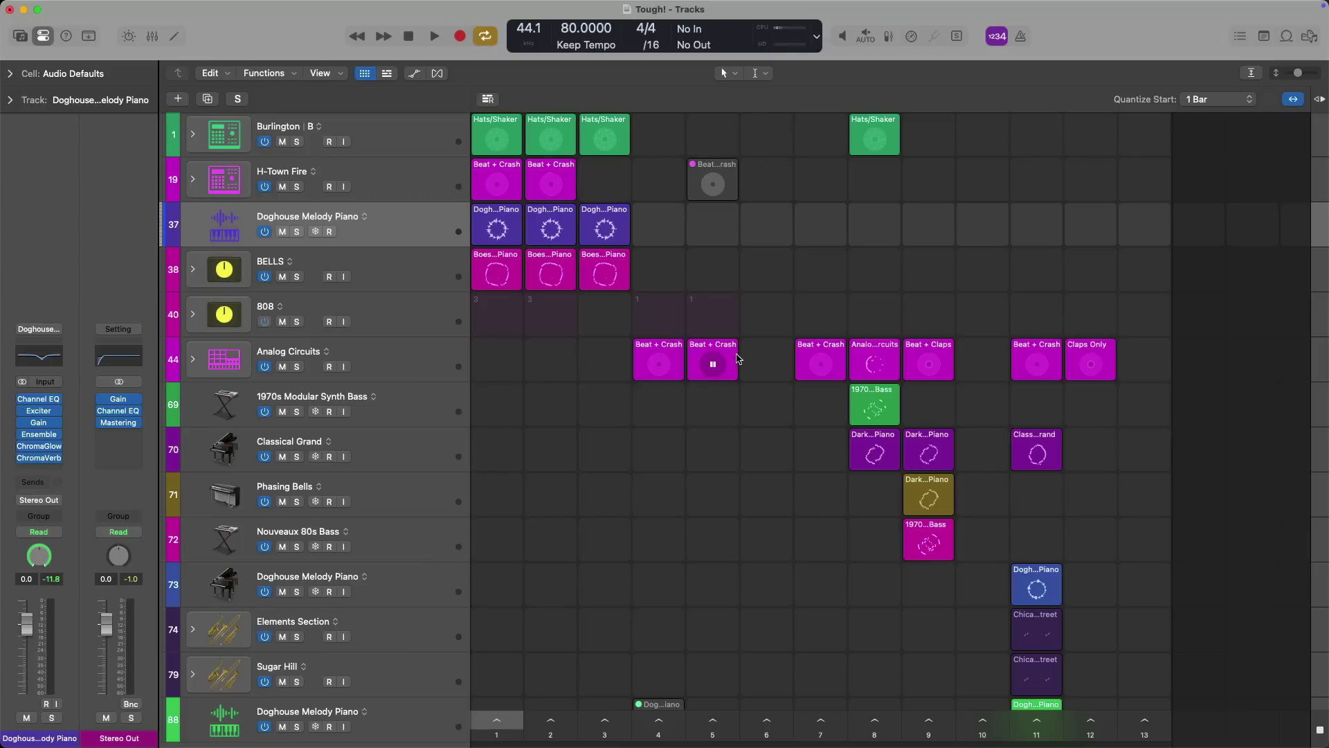
{"action": "key", "text": "alt+b"}
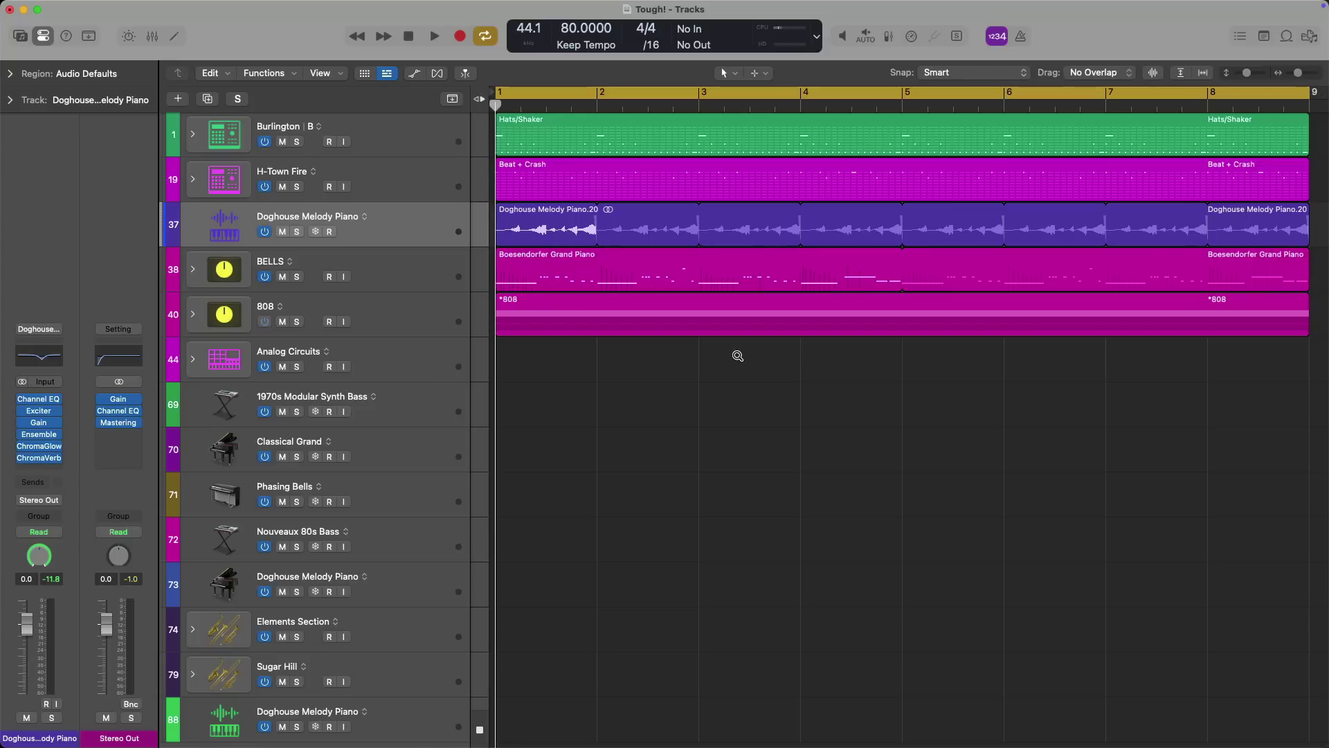
{"action": "key", "text": "alt+b"}
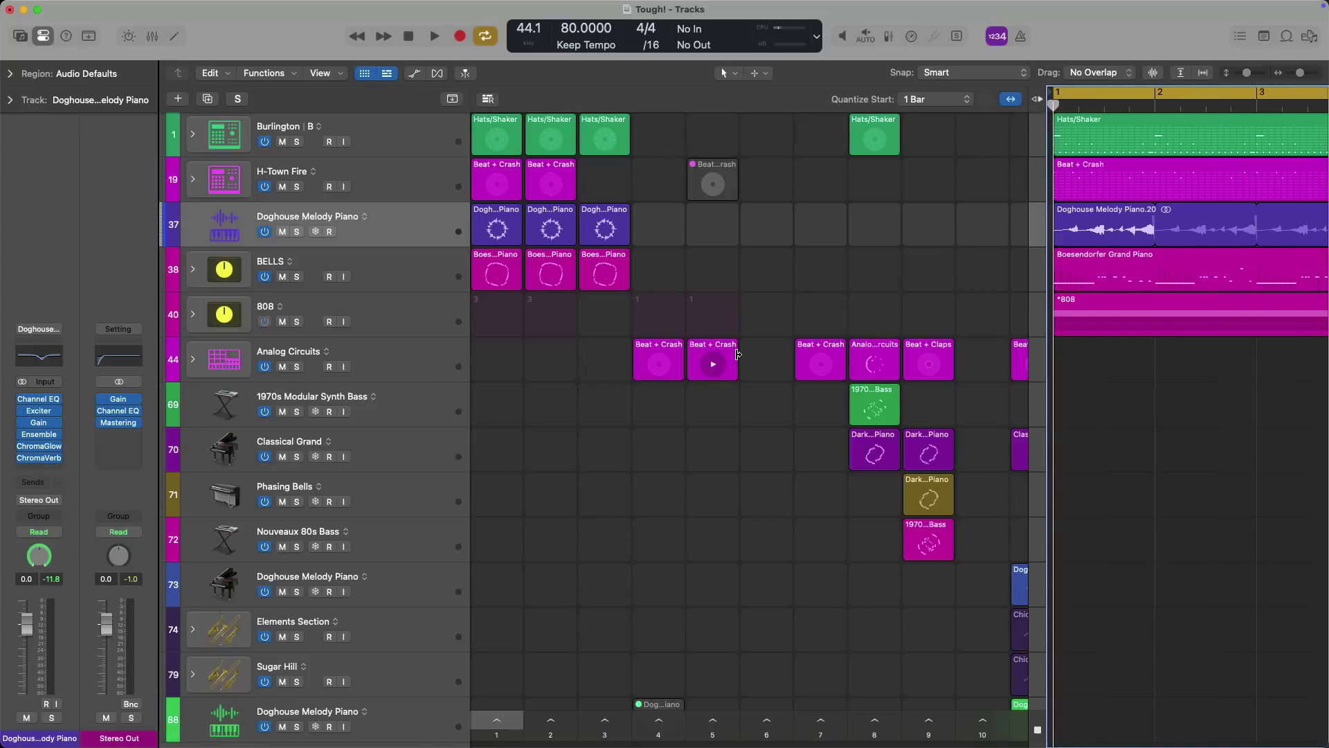
{"action": "key", "text": "alt+b"}
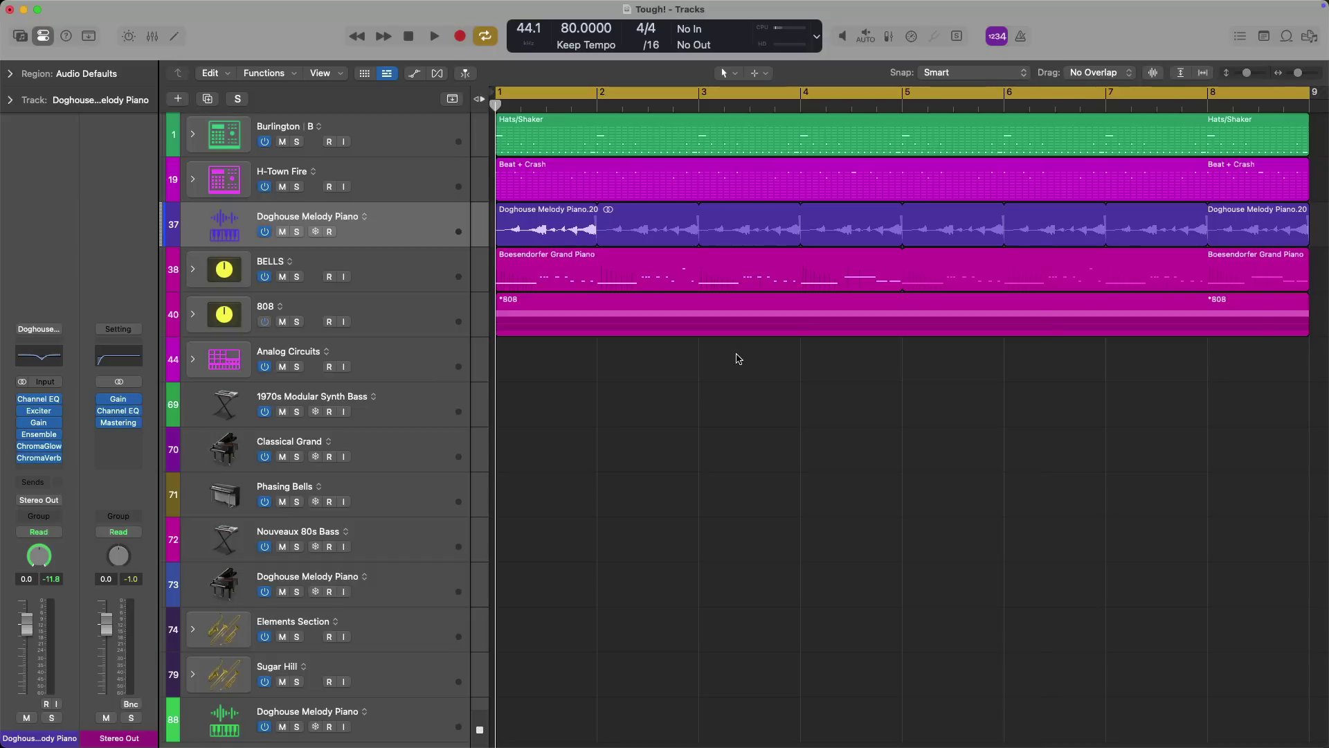
{"action": "key", "text": "space"}
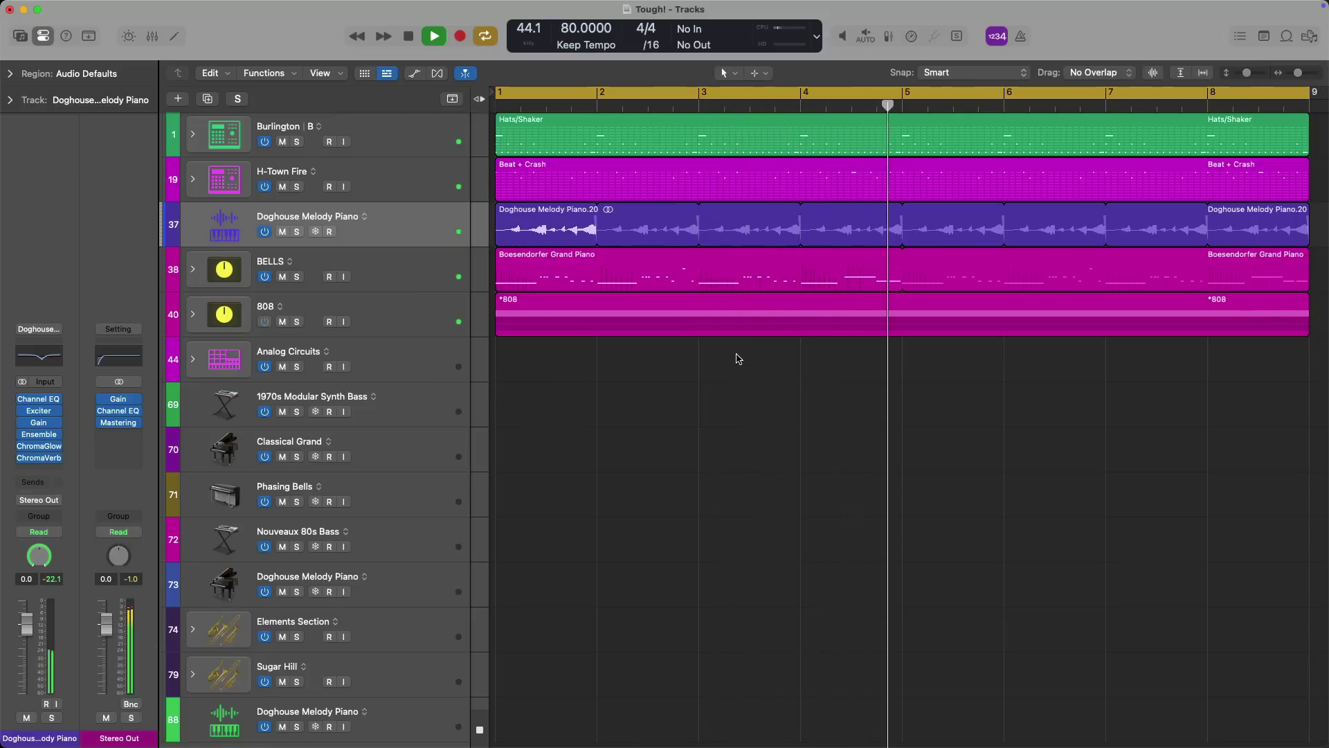
{"action": "key", "text": "space"}
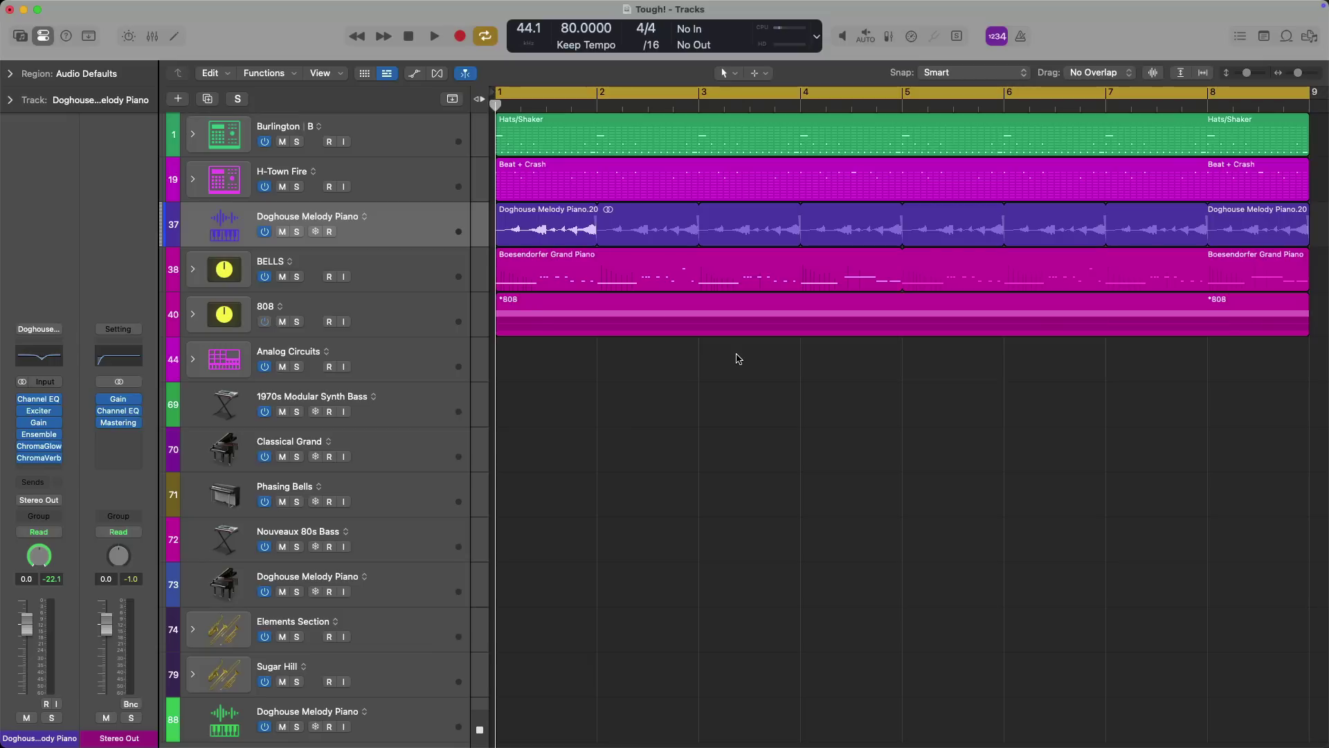
Show automation lanes on all tracks and briefly solo, then unsolo, the Doghouse Melody Piano
{"action": "left_click", "coordinate": [416, 74]}
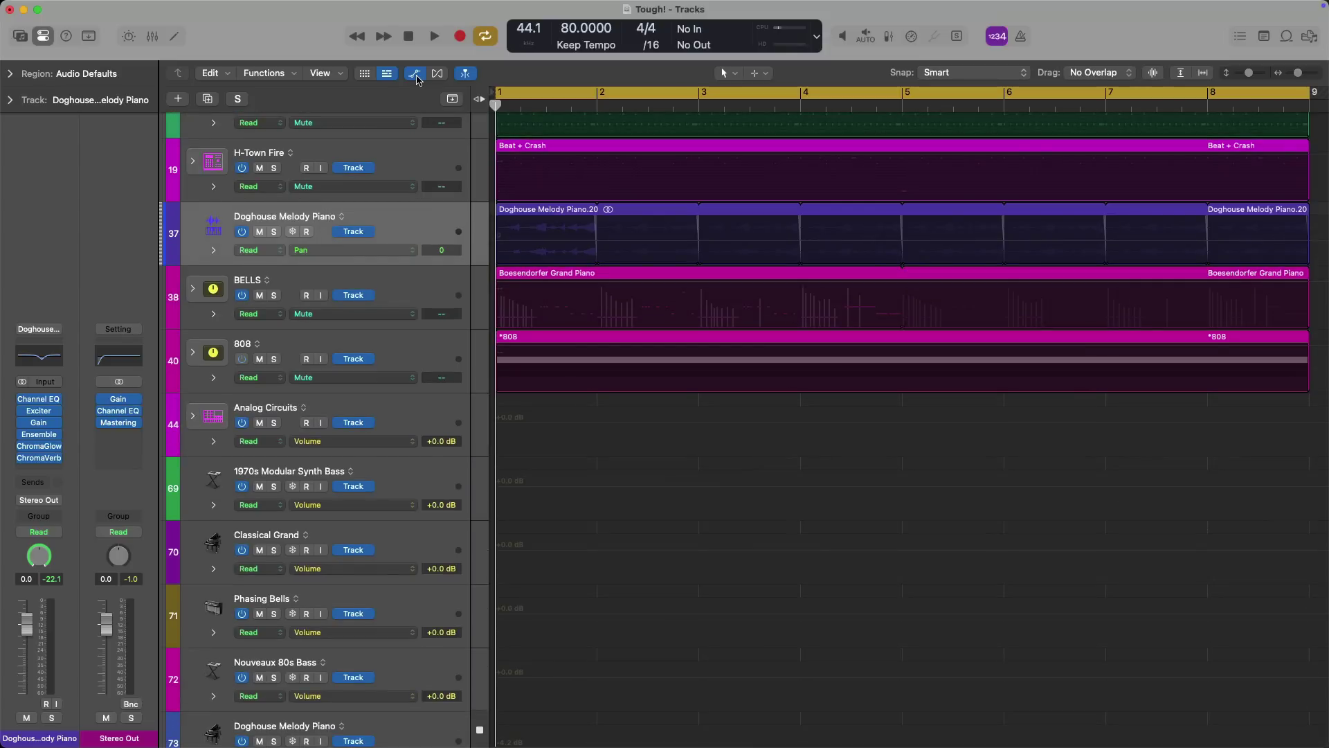
{"action": "scroll", "coordinate": [662, 330], "scroll_direction": "up", "scroll_amount": 2}
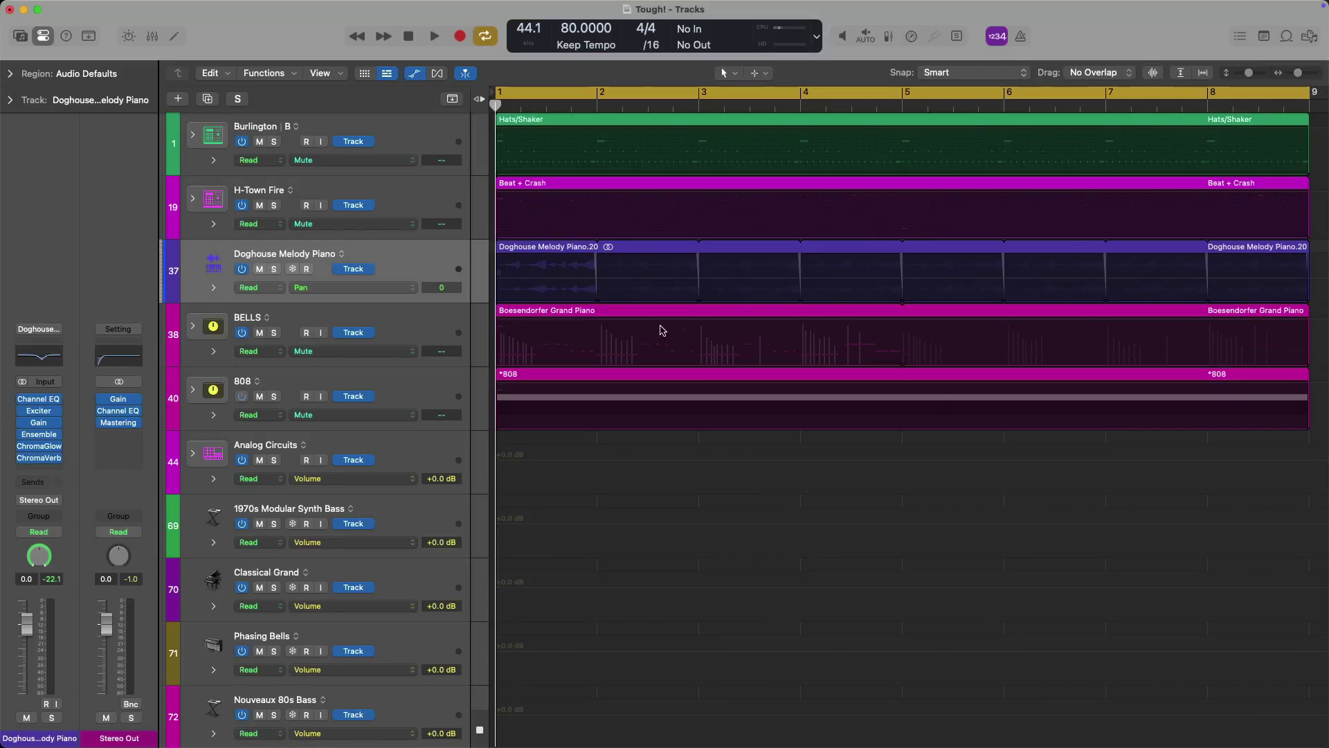
{"action": "left_click", "coordinate": [274, 270]}
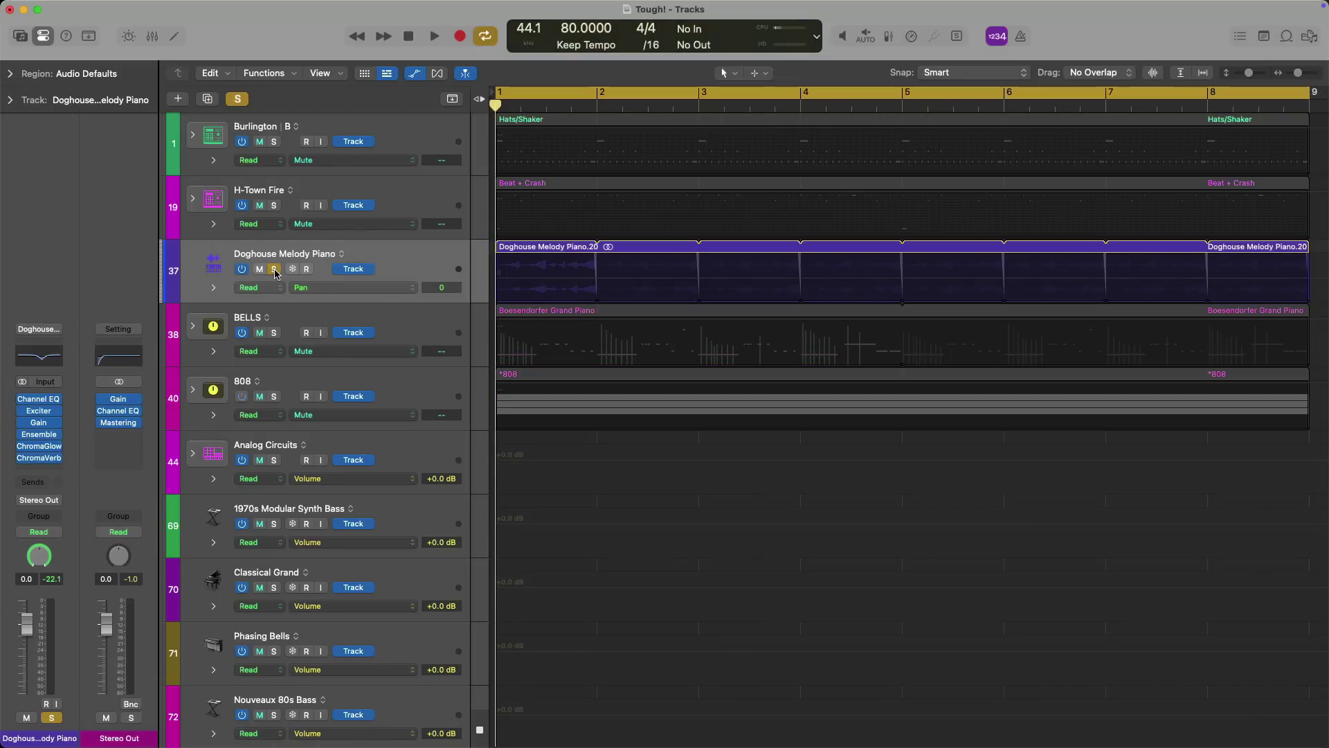
{"action": "left_click", "coordinate": [274, 269]}
Mute BELLS, 808, H-Town Fire and Burlington, and make the Doghouse Melody Piano track much taller
{"action": "left_click", "coordinate": [260, 333]}
{"action": "left_click", "coordinate": [259, 396]}
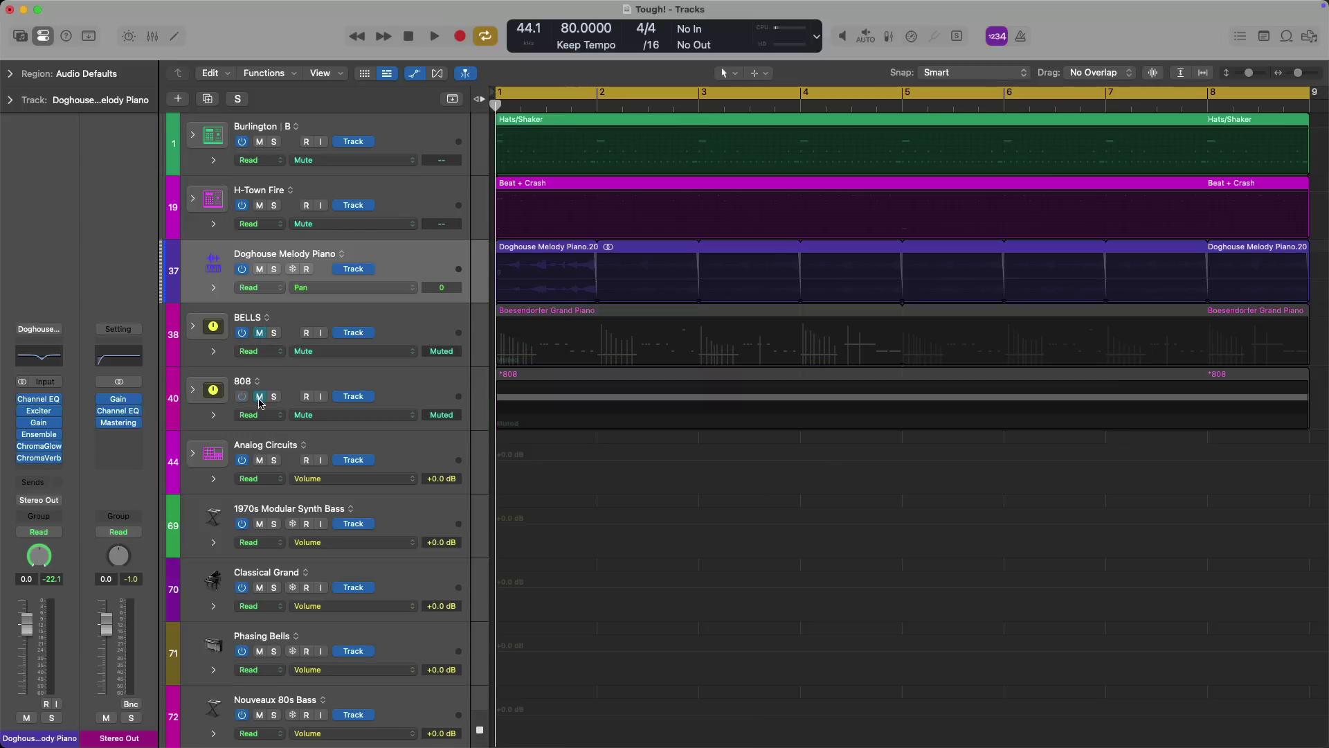
{"action": "left_click", "coordinate": [260, 206]}
{"action": "left_click", "coordinate": [259, 142]}
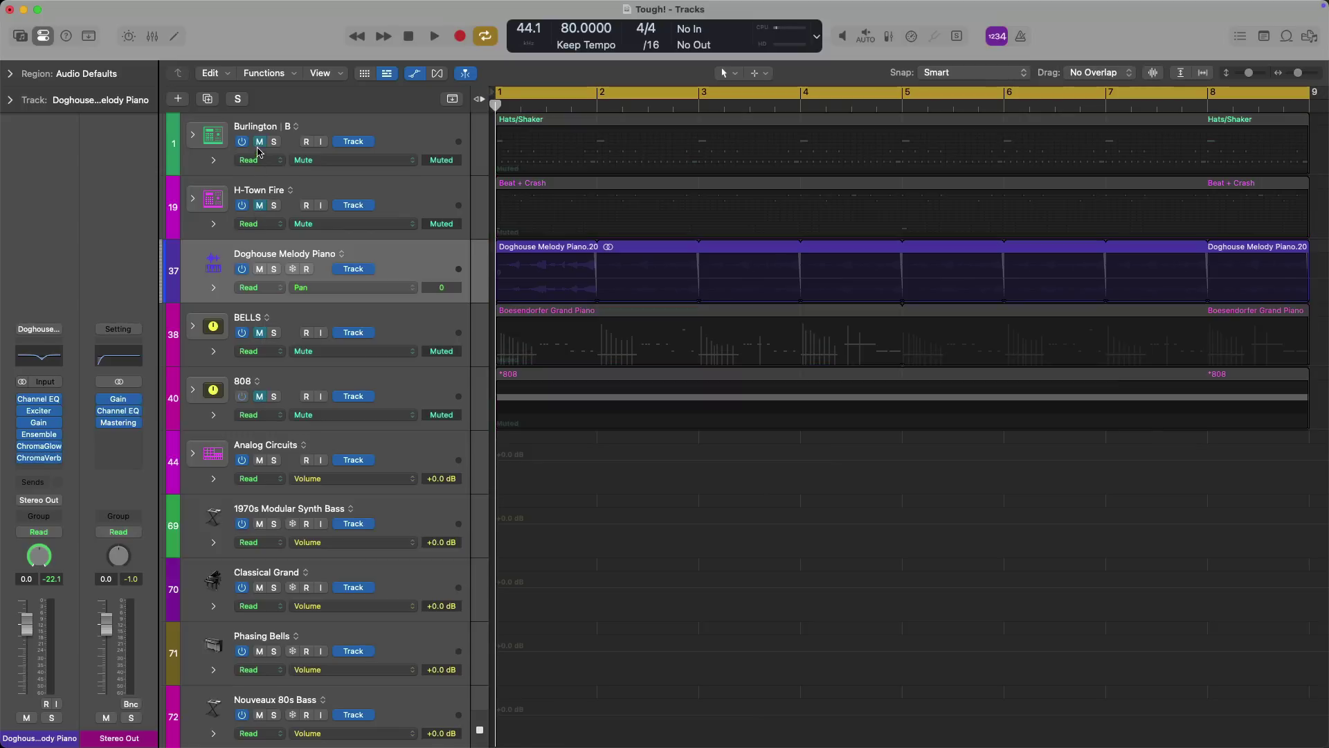
{"action": "left_click", "coordinate": [426, 262]}
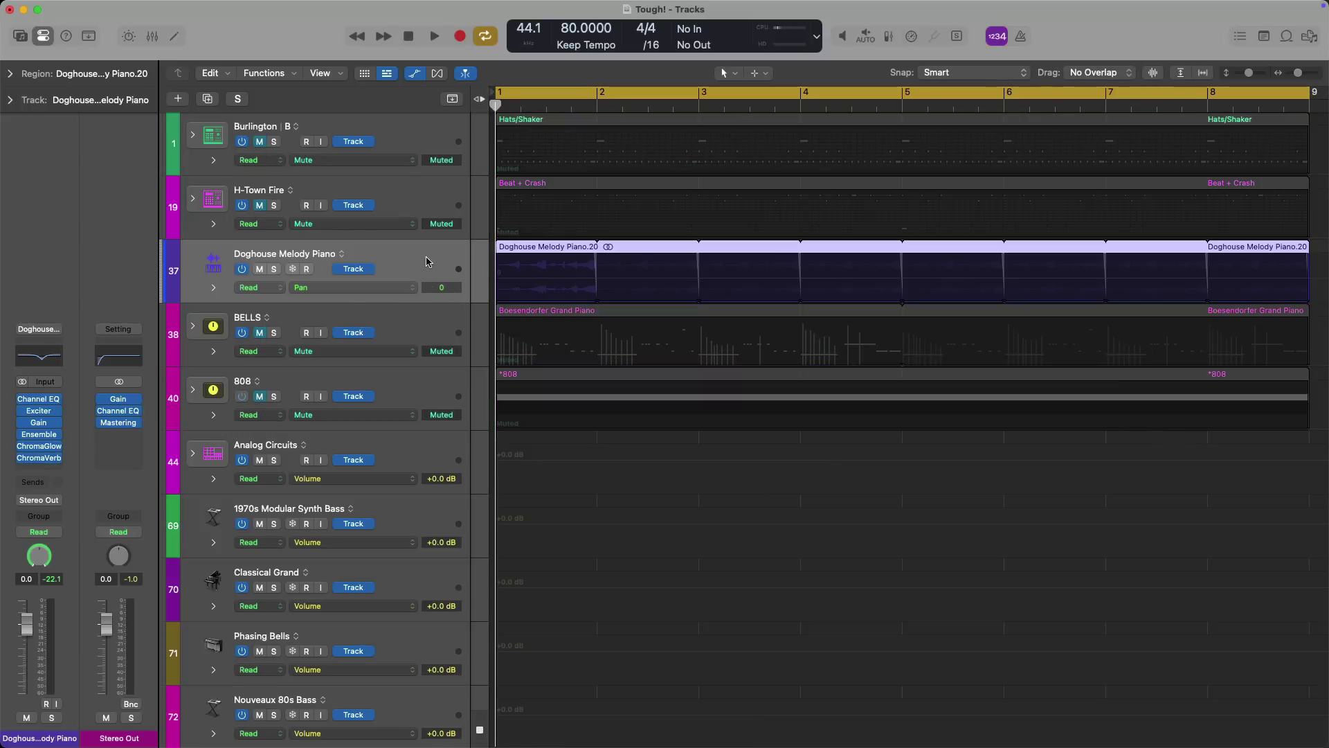
{"action": "key", "text": "ctrl+alt+z"}
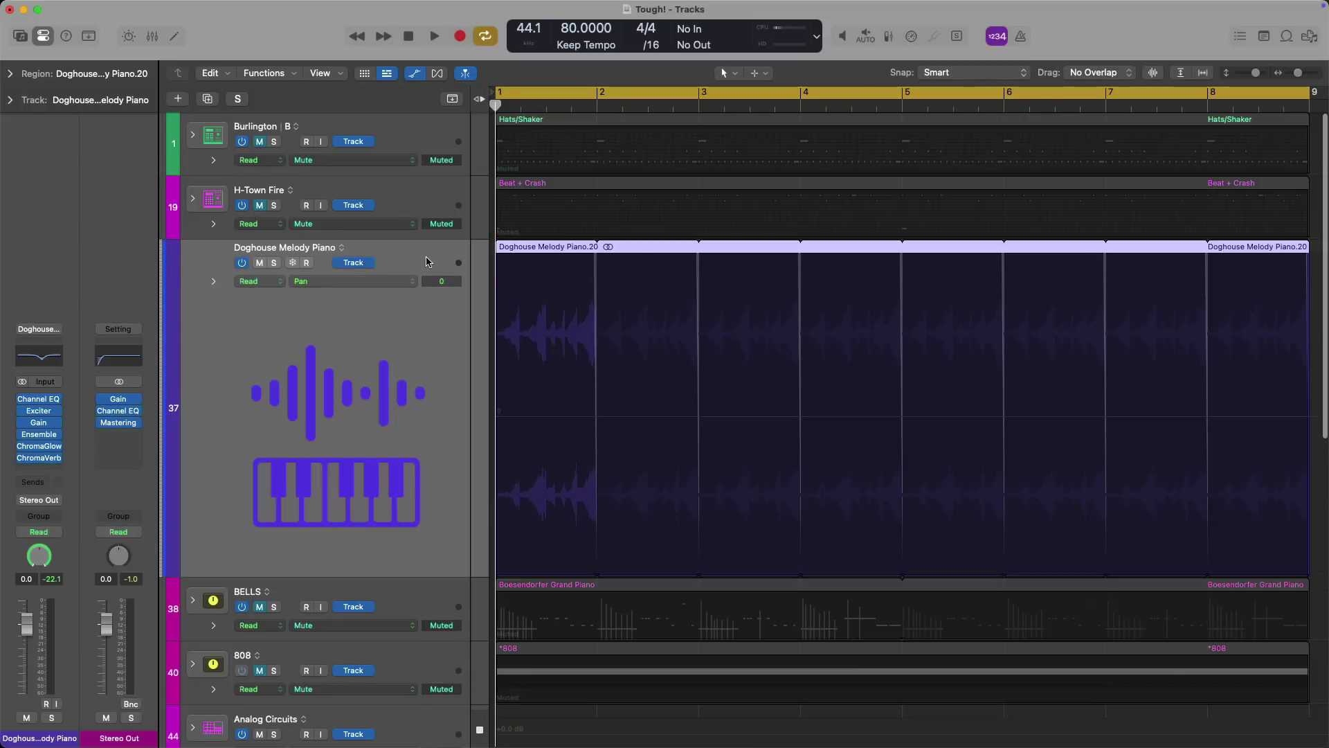
Switch the piano's automation lane to Main > Volume > Absolute
{"action": "left_click", "coordinate": [398, 286]}
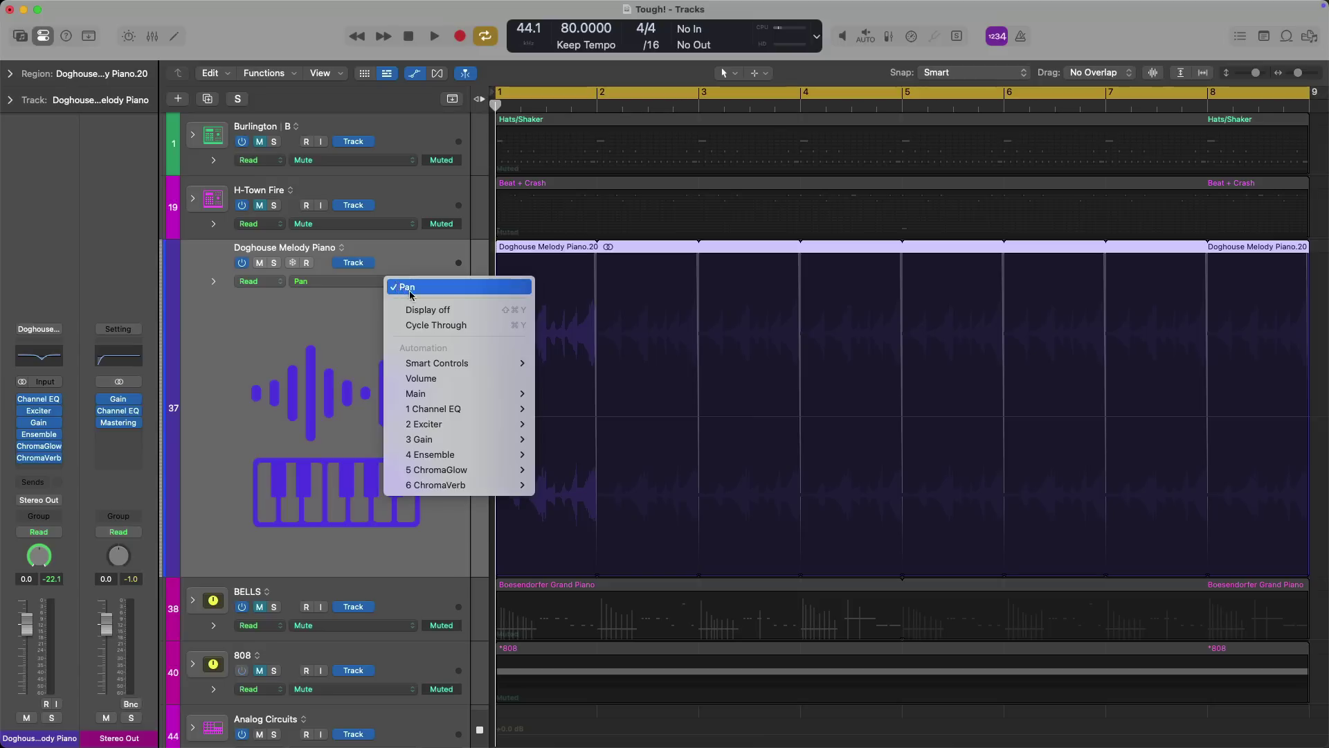
{"action": "mouse_move", "coordinate": [451, 413]}
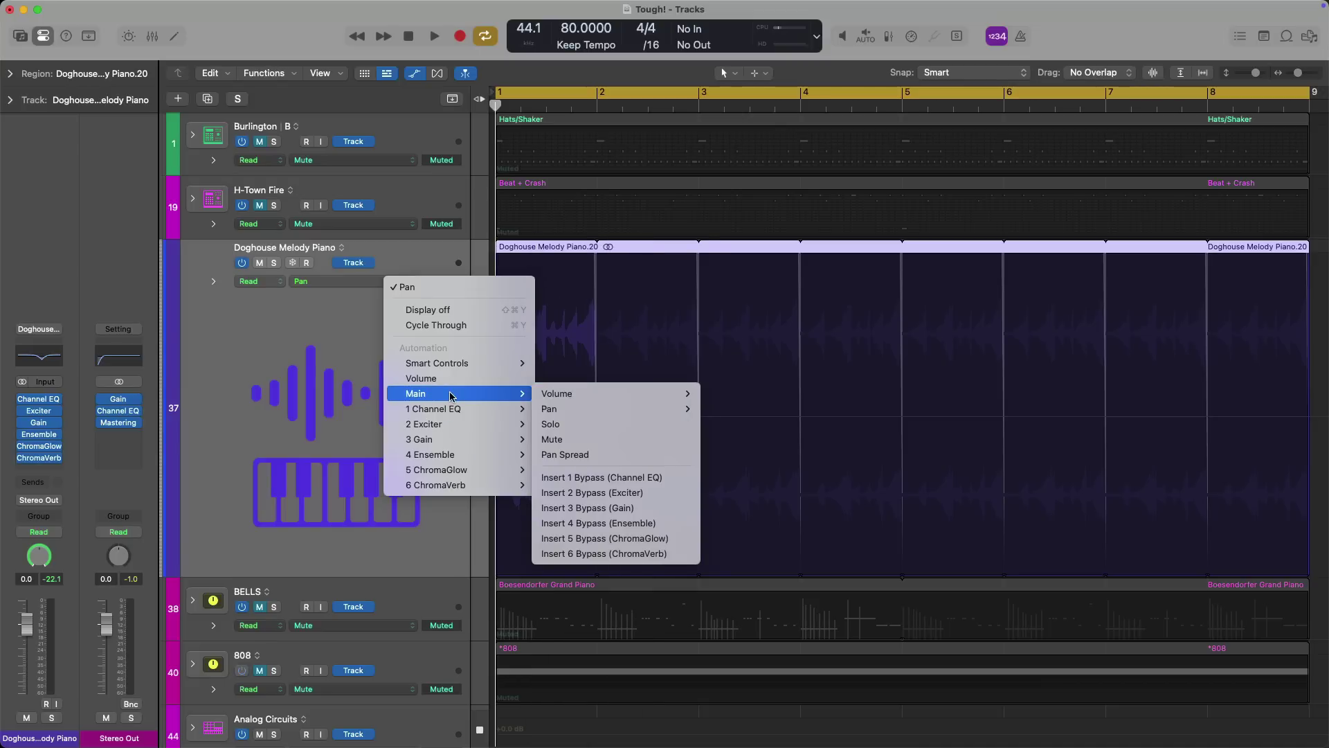
{"action": "mouse_move", "coordinate": [554, 395]}
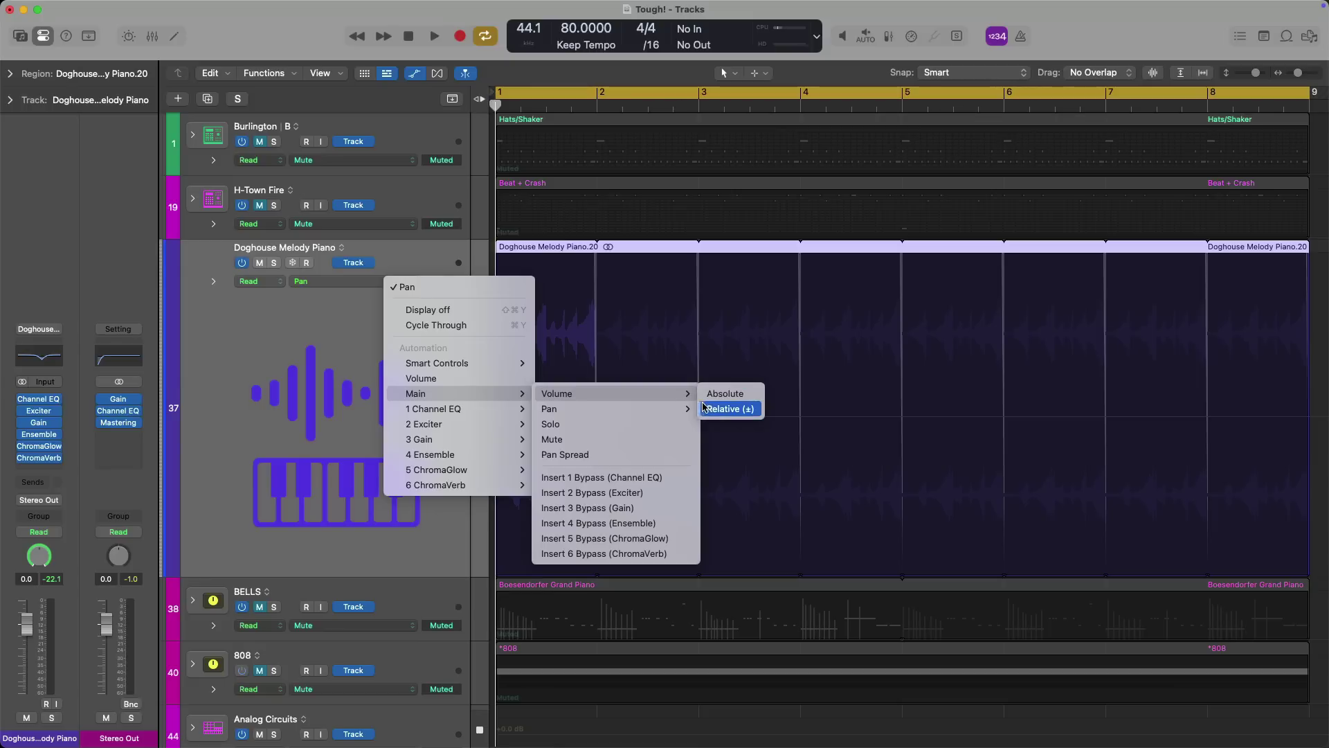
{"action": "mouse_move", "coordinate": [688, 408]}
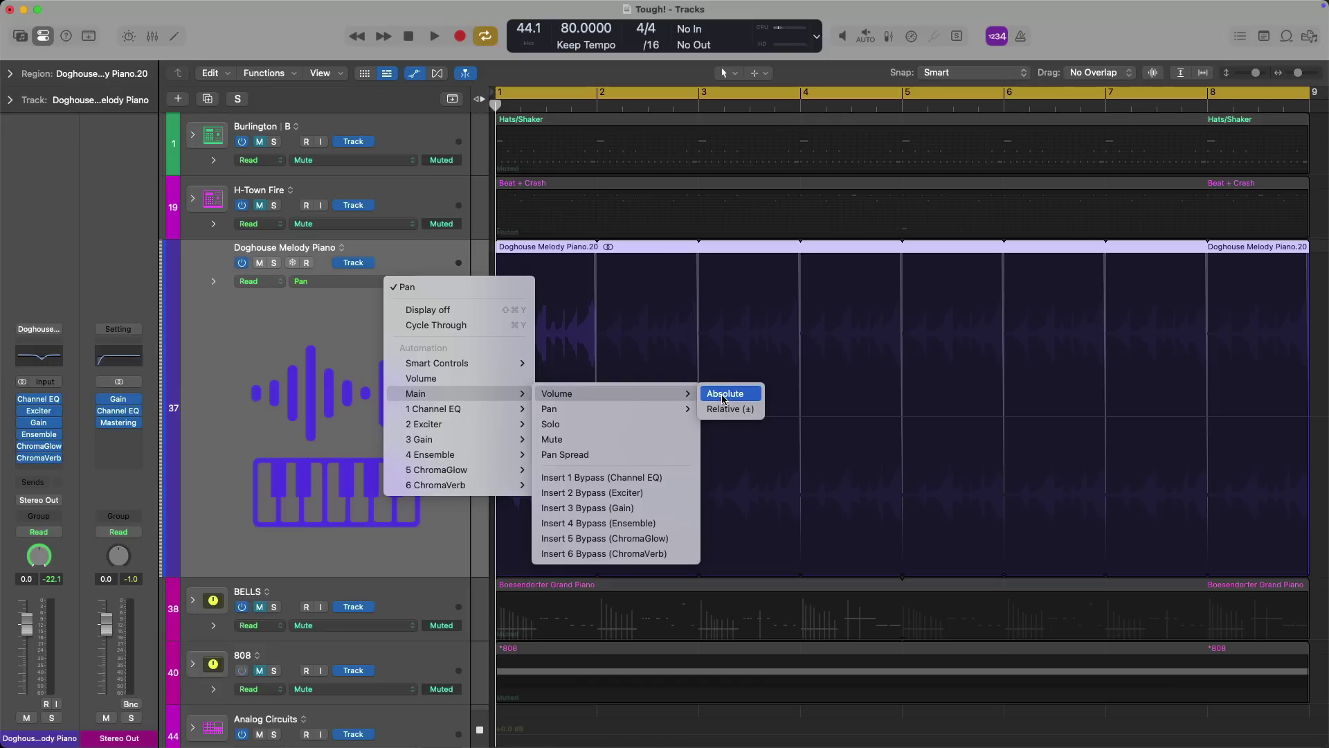
{"action": "left_click", "coordinate": [723, 399]}
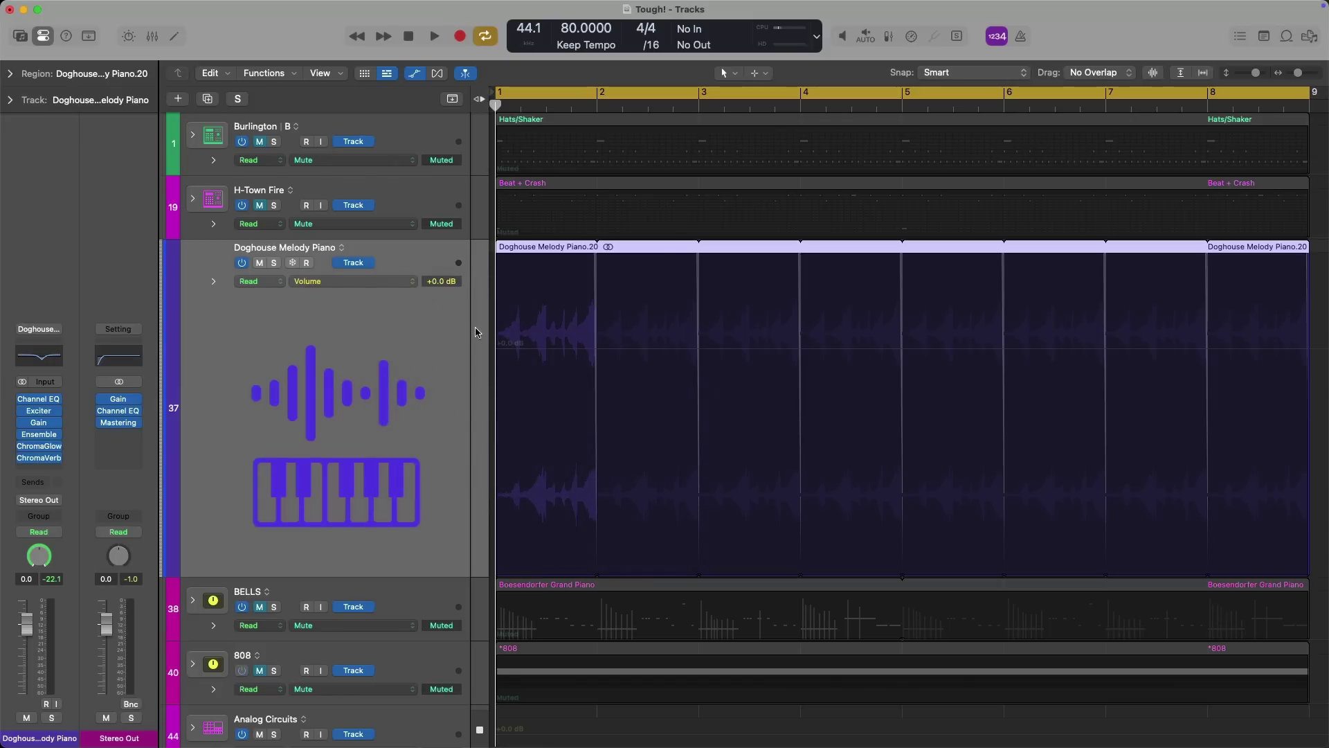
Change the lane's parameter to 4 Ensemble > Mix, showing 50 %
{"action": "left_click", "coordinate": [414, 284]}
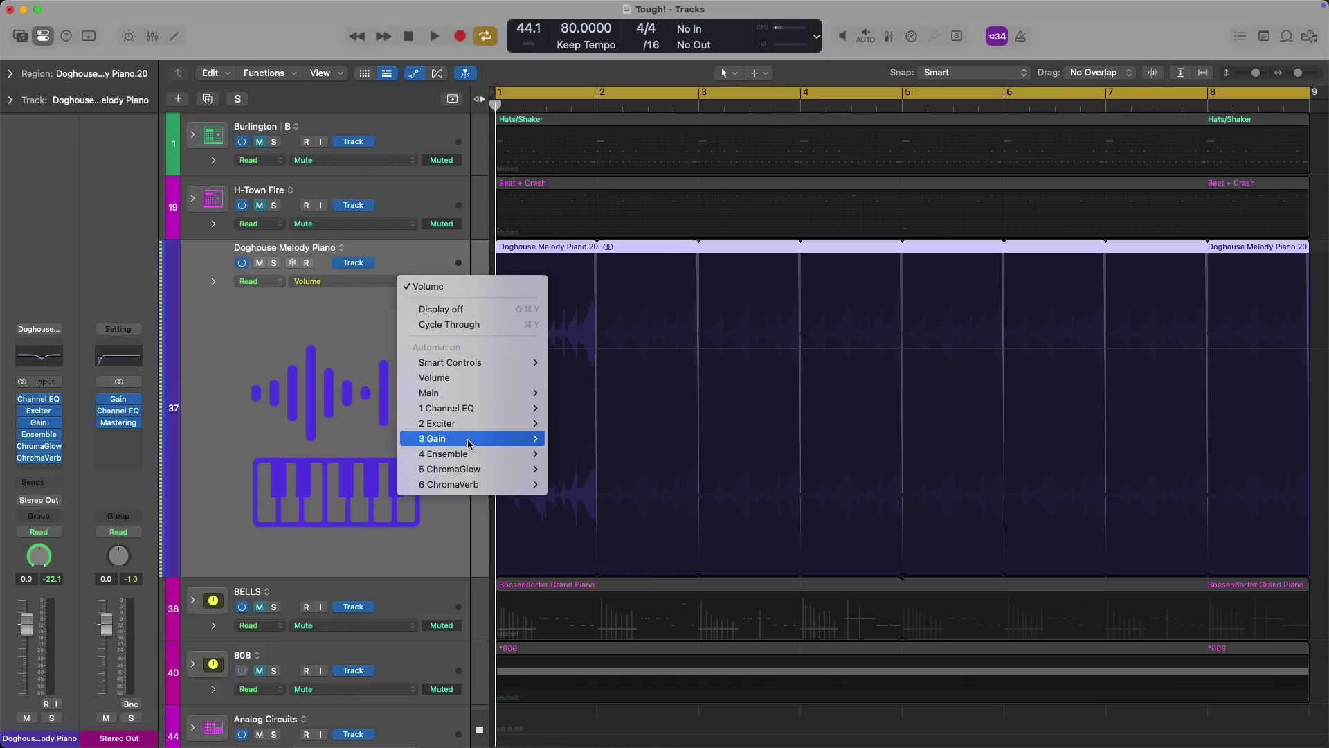
{"action": "mouse_move", "coordinate": [475, 454]}
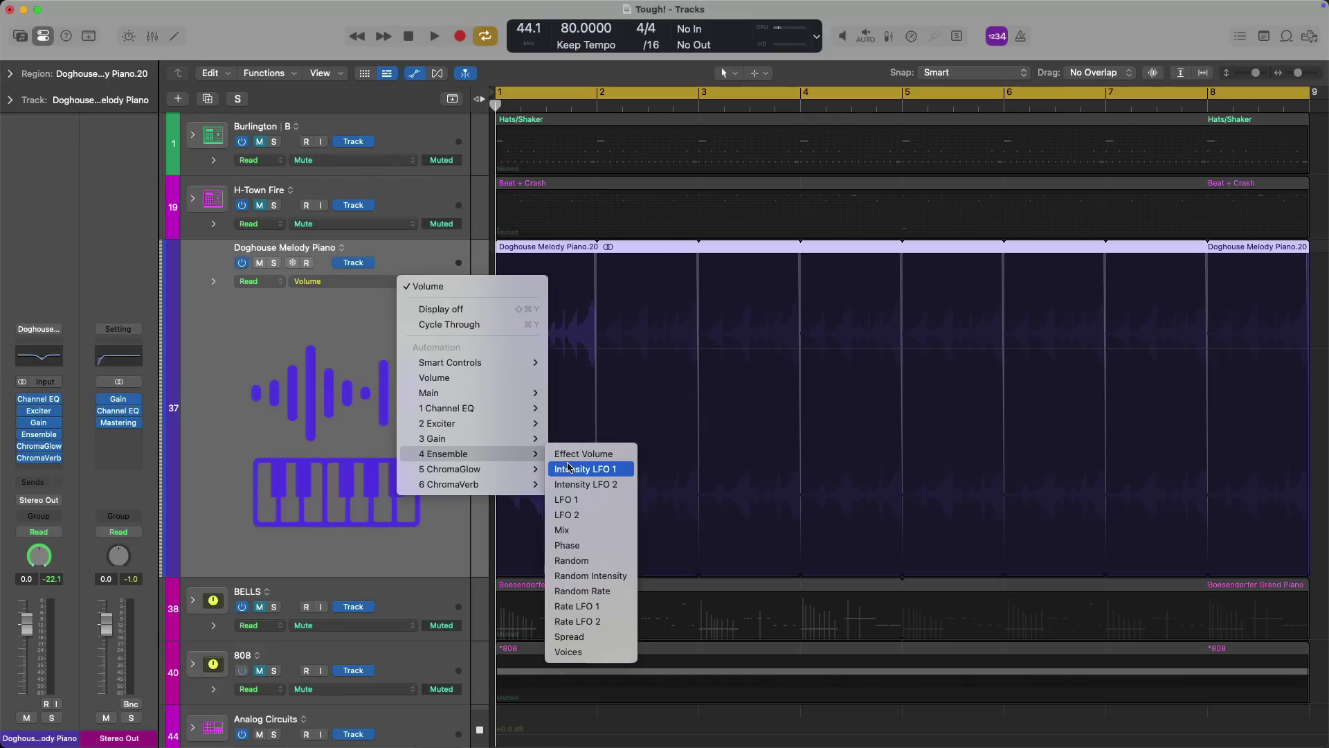
{"action": "left_click", "coordinate": [582, 531]}
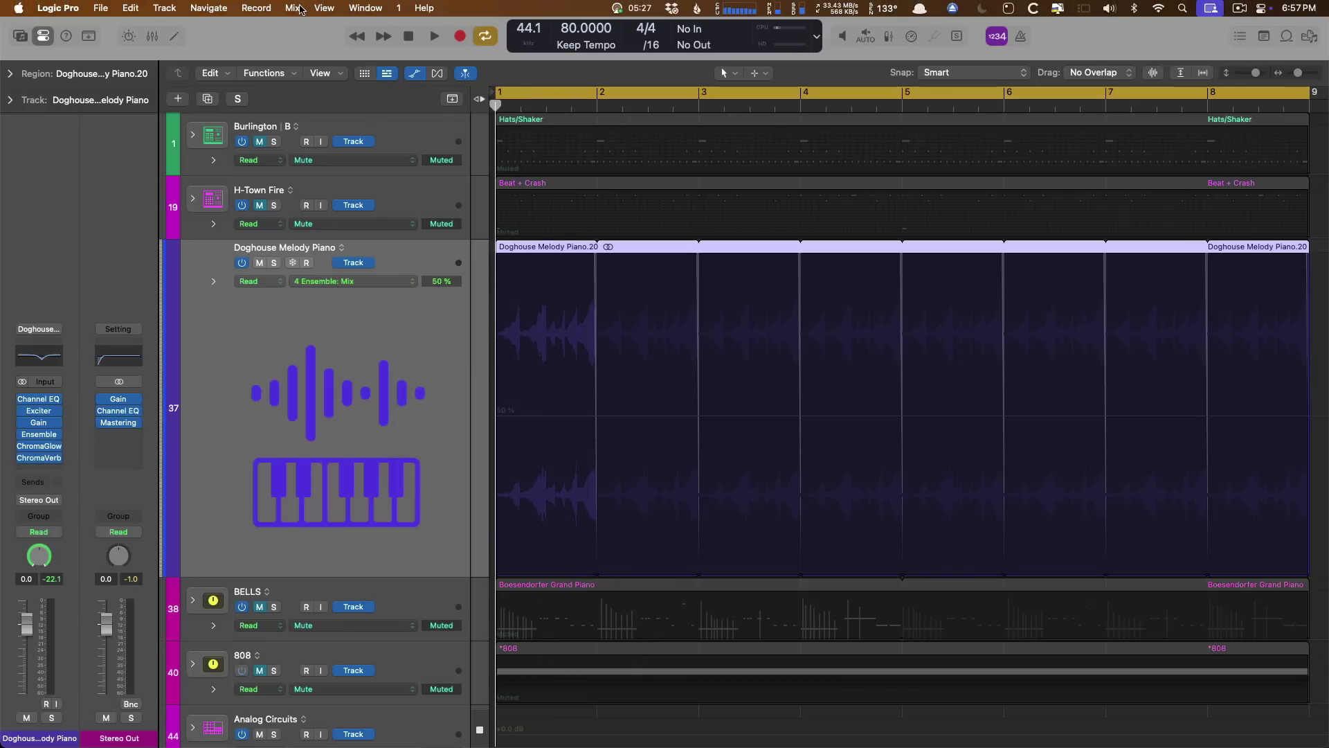
Enable Mix > Autoselect Automation Parameter in Read Mode and confirm its checkmark
{"action": "left_click", "coordinate": [299, 7]}
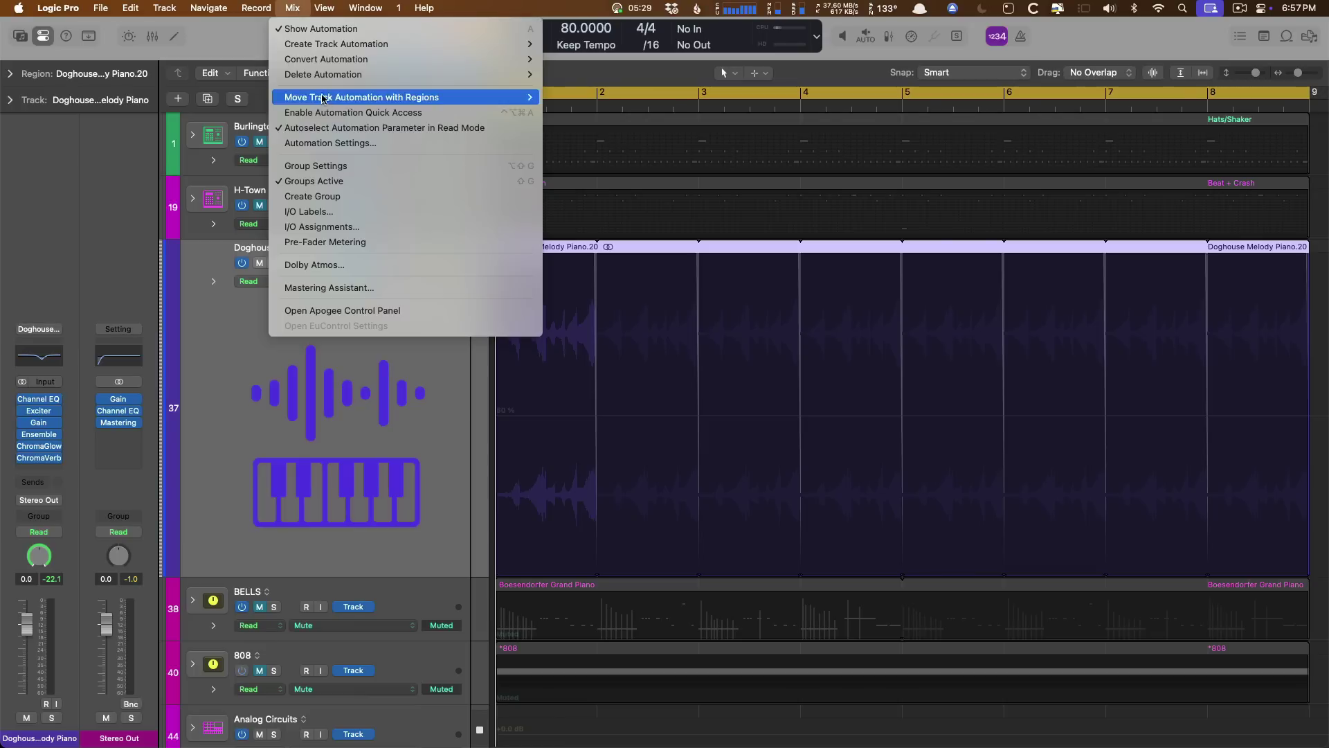
{"action": "left_click", "coordinate": [488, 127]}
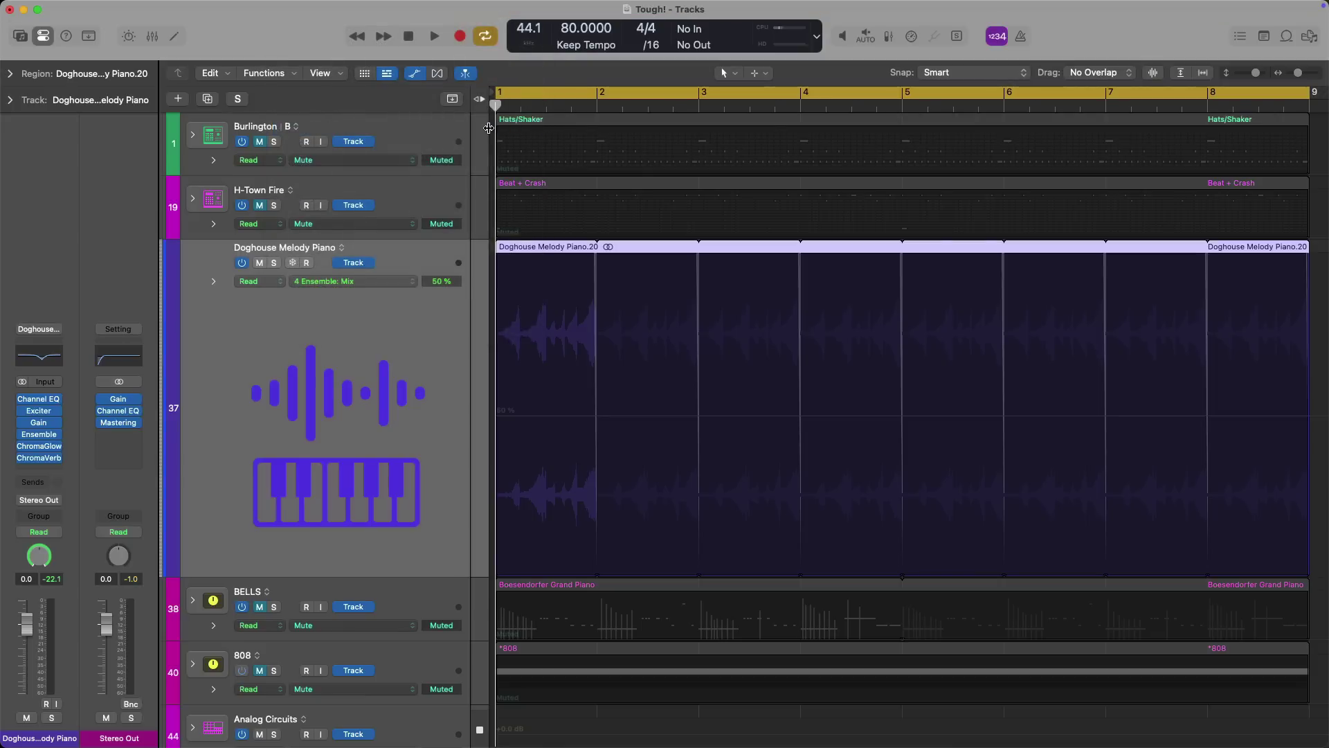
{"action": "left_click", "coordinate": [407, 281]}
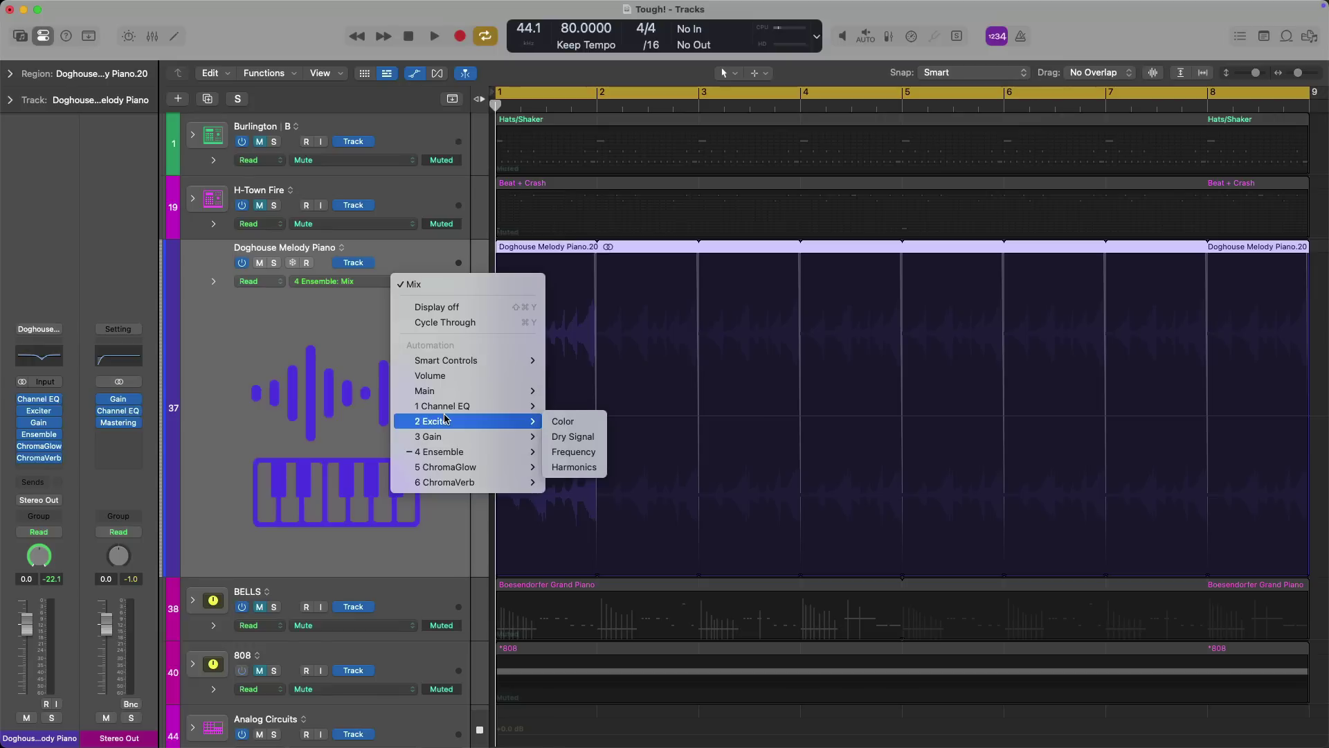
{"action": "left_click", "coordinate": [308, 35]}
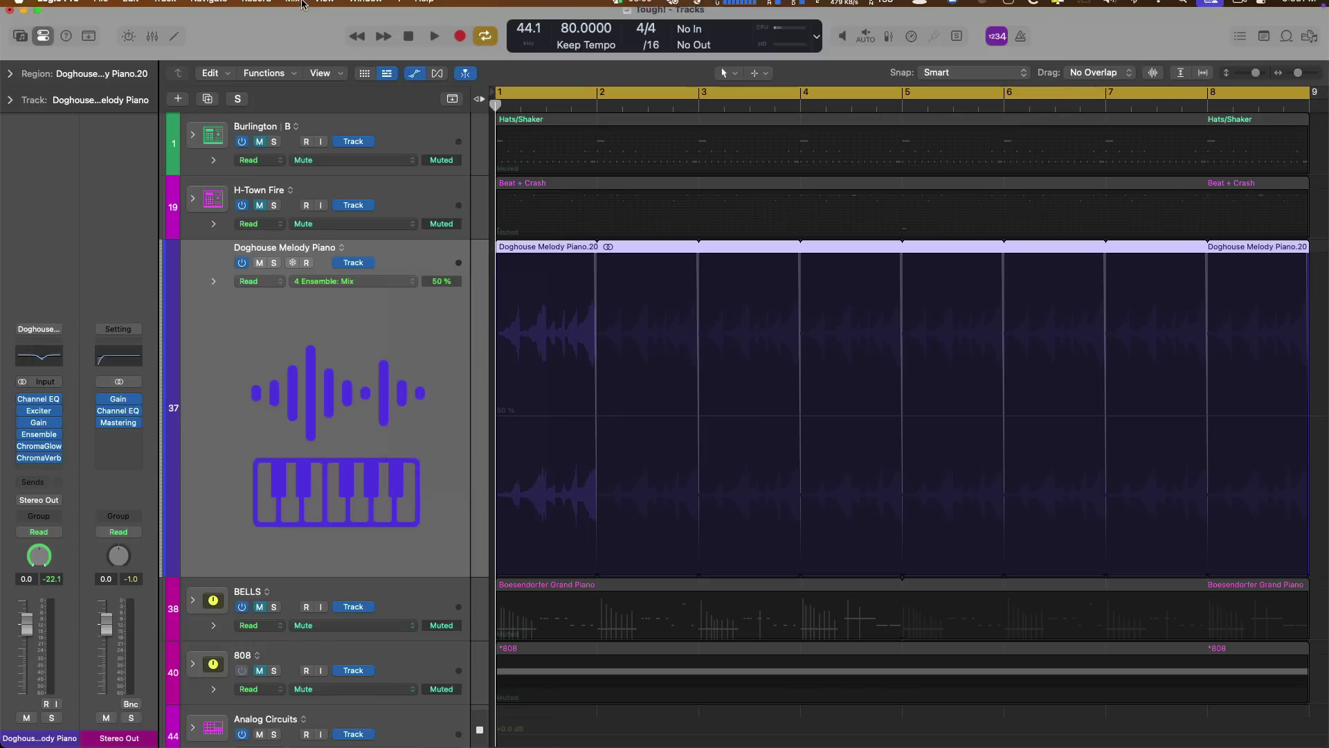
{"action": "left_click", "coordinate": [294, 8]}
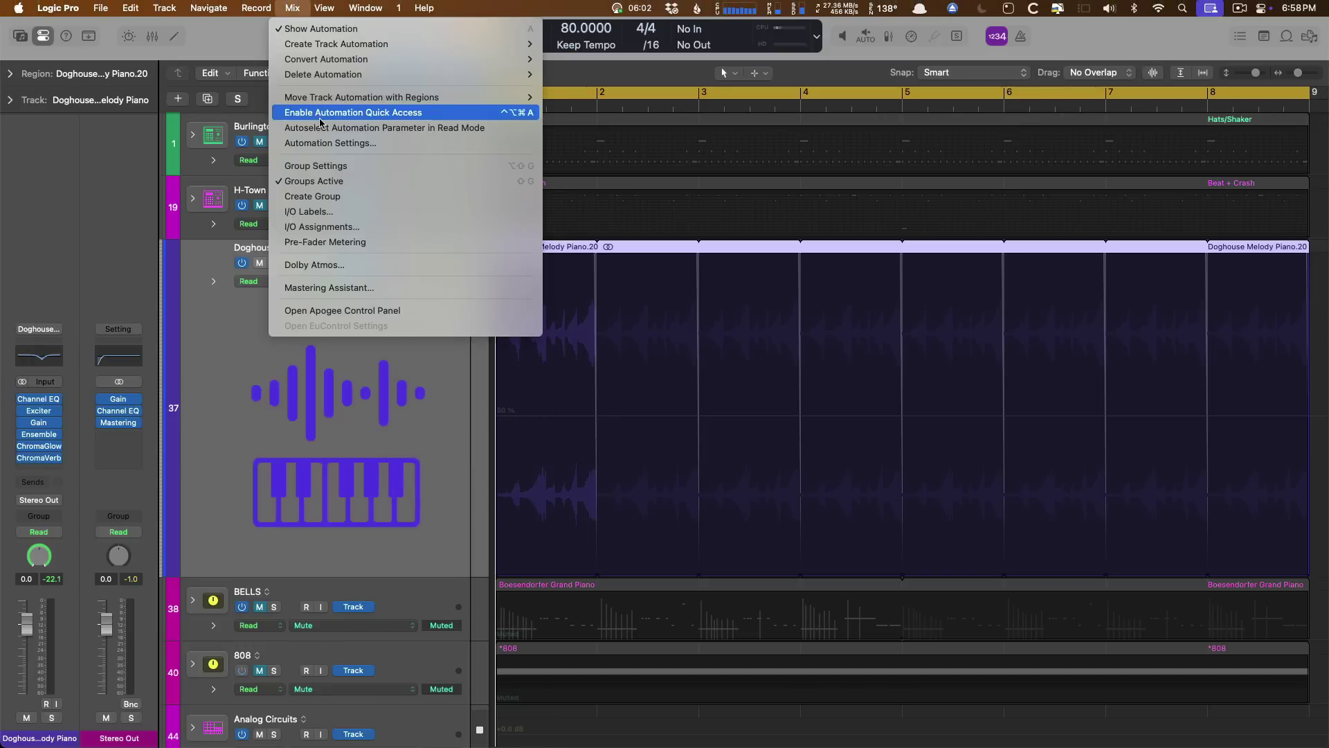
{"action": "left_click", "coordinate": [504, 127]}
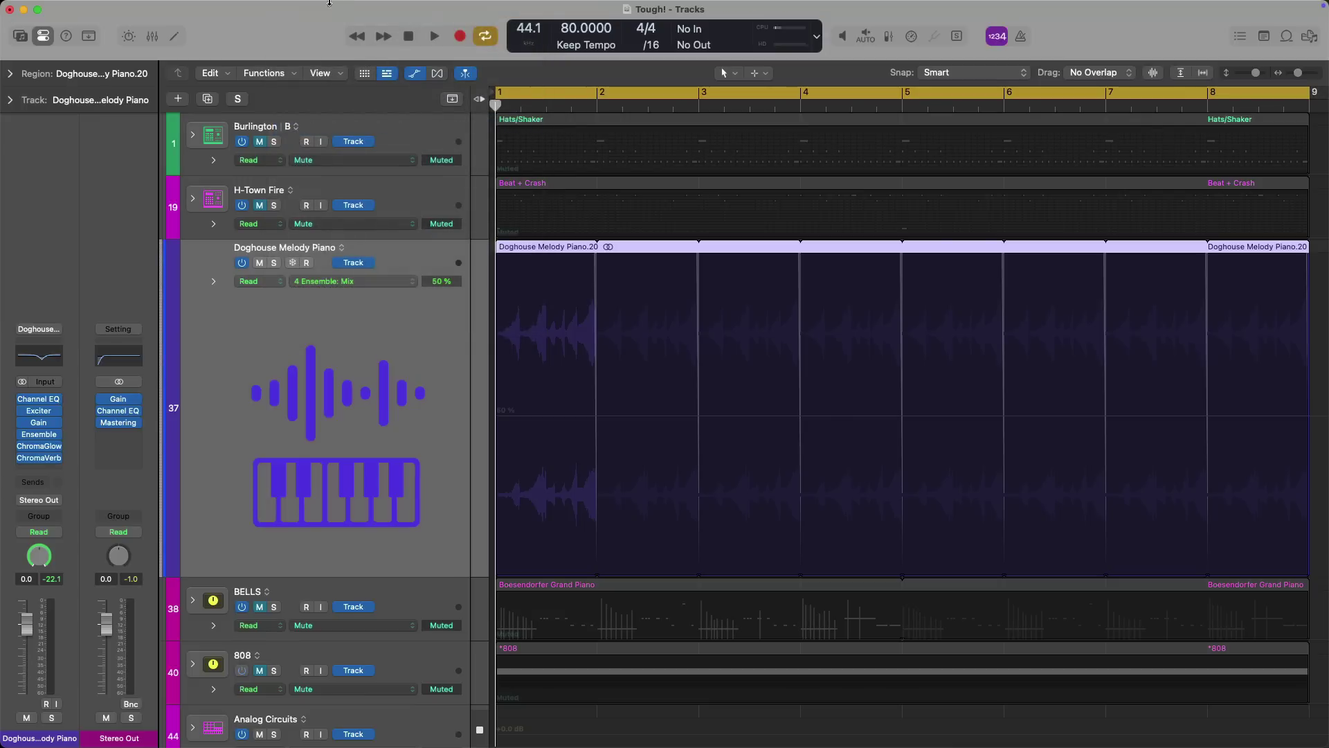
{"action": "left_click", "coordinate": [304, 6]}
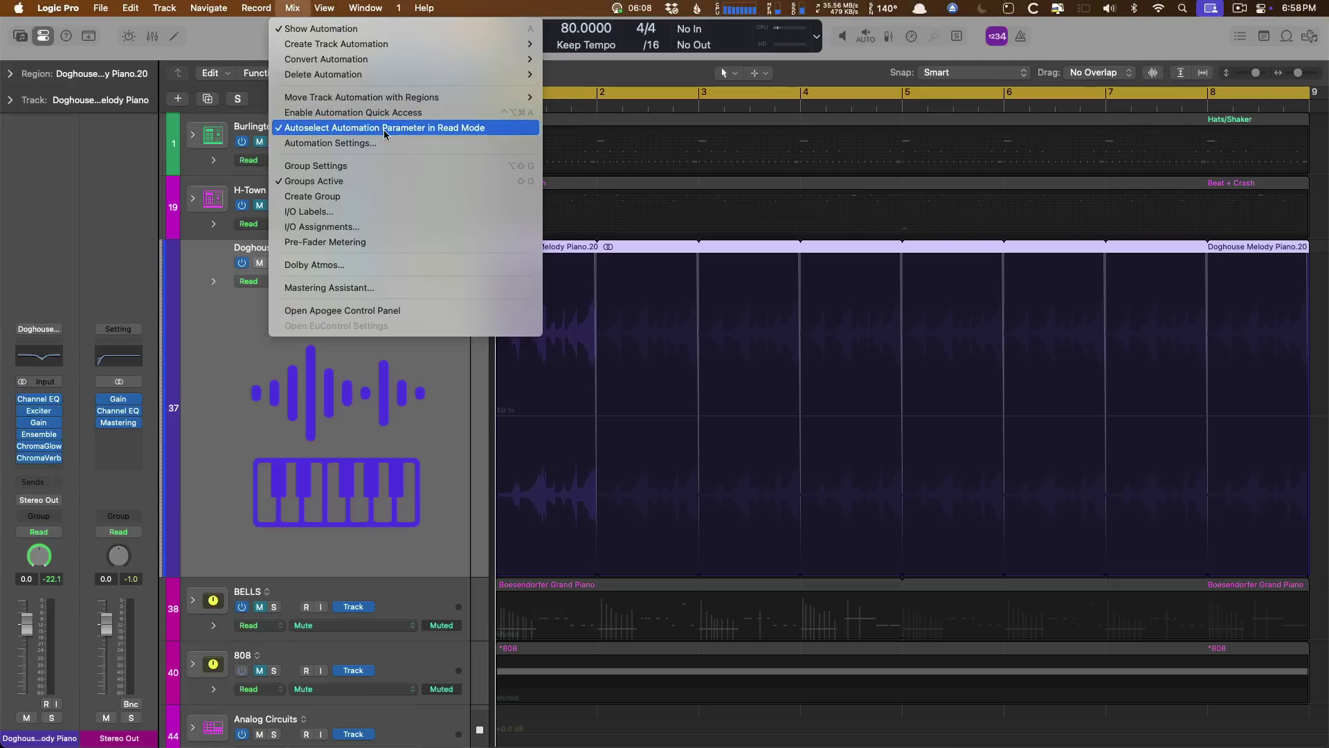
Try a -2.6 dB volume automation dip on the piano, then undo it
{"action": "left_click", "coordinate": [241, 327]}
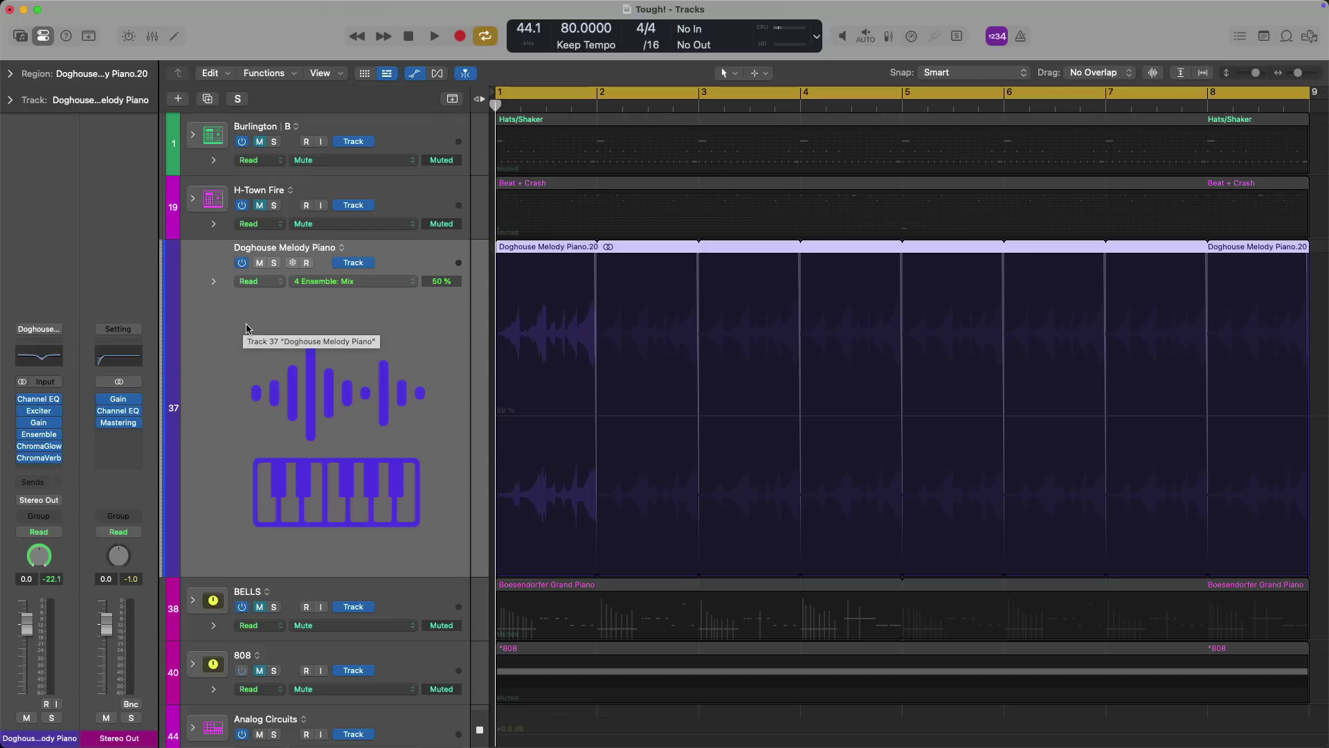
{"action": "left_click", "coordinate": [26, 623]}
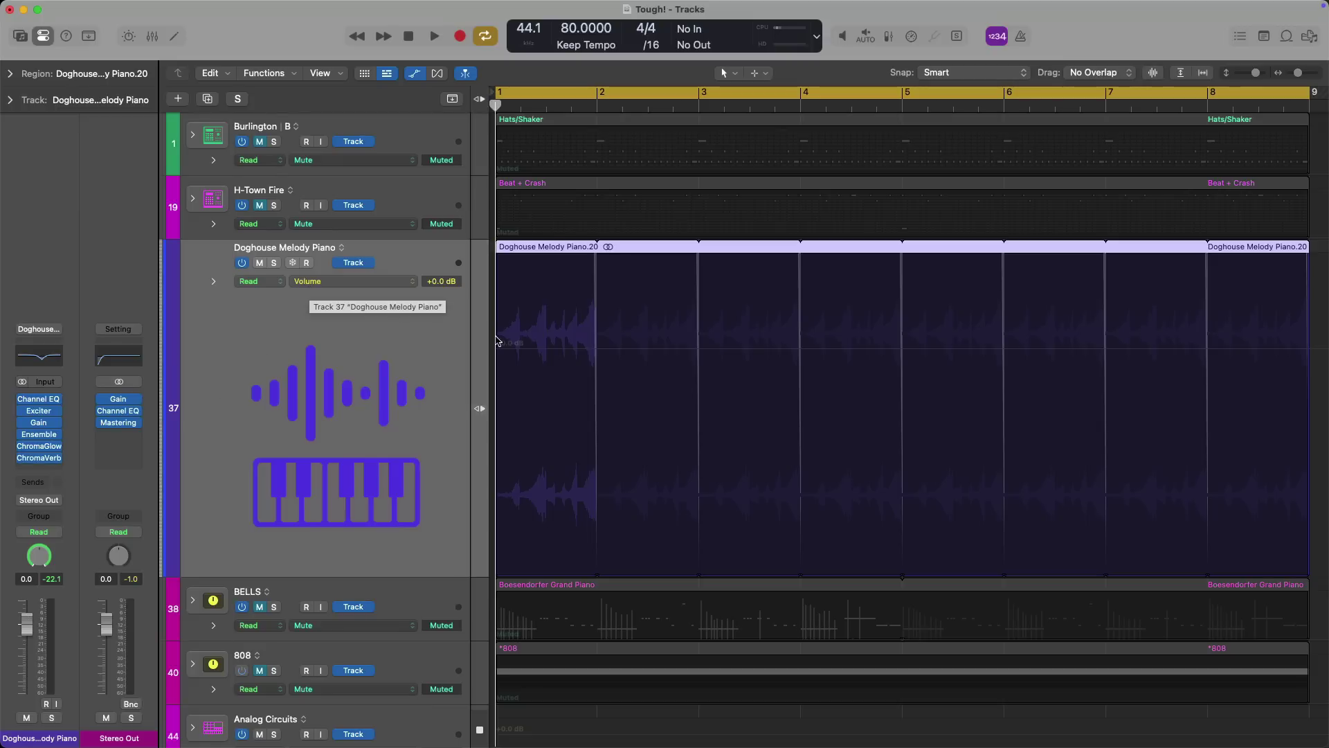
{"action": "left_click", "coordinate": [533, 349]}
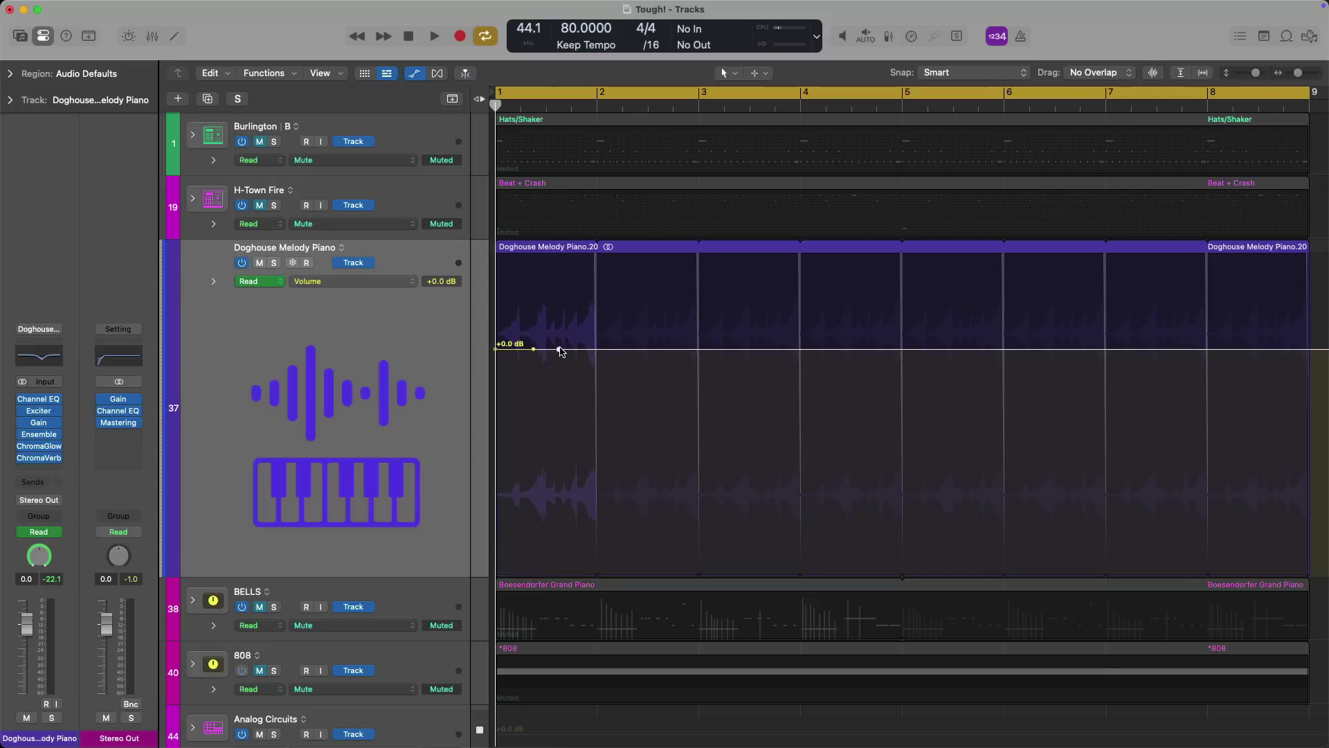
{"action": "left_click_drag", "start_coordinate": [560, 349], "coordinate": [560, 380]}
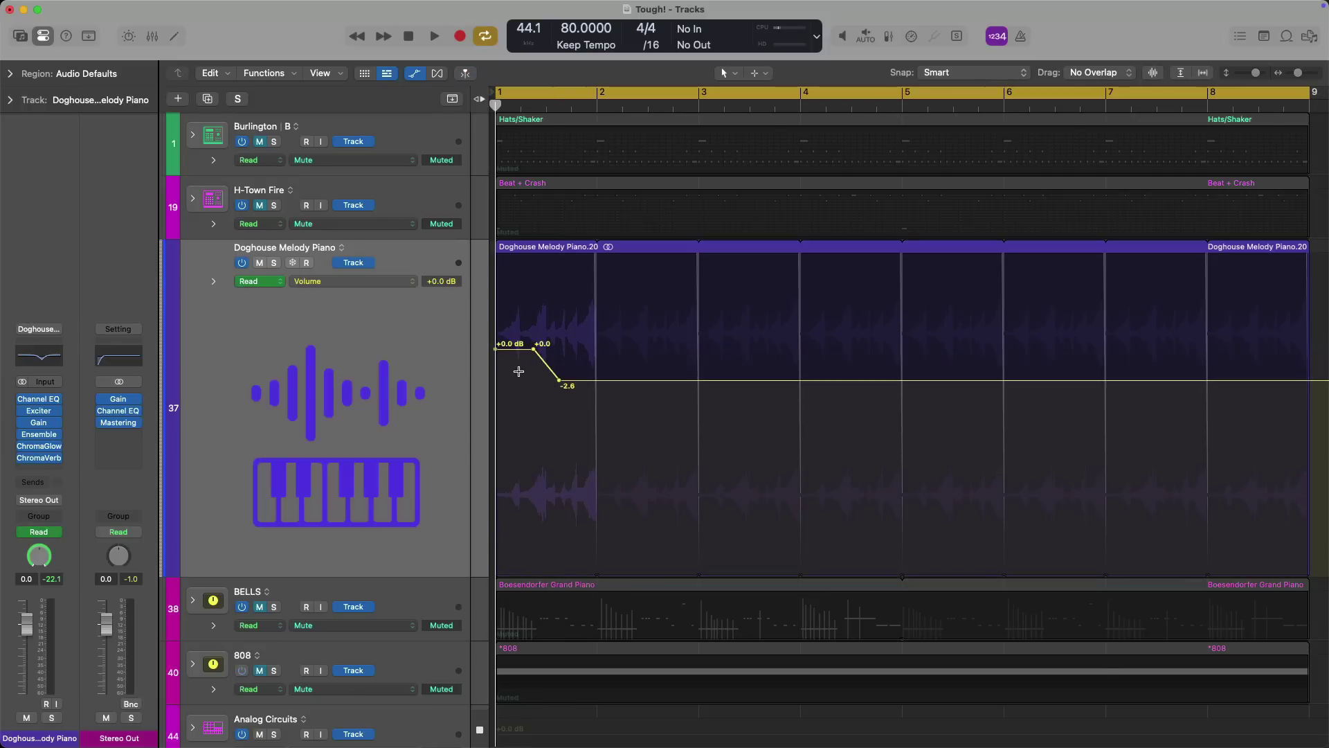
{"action": "key", "text": "super+z"}
{"action": "left_click", "coordinate": [435, 360]}
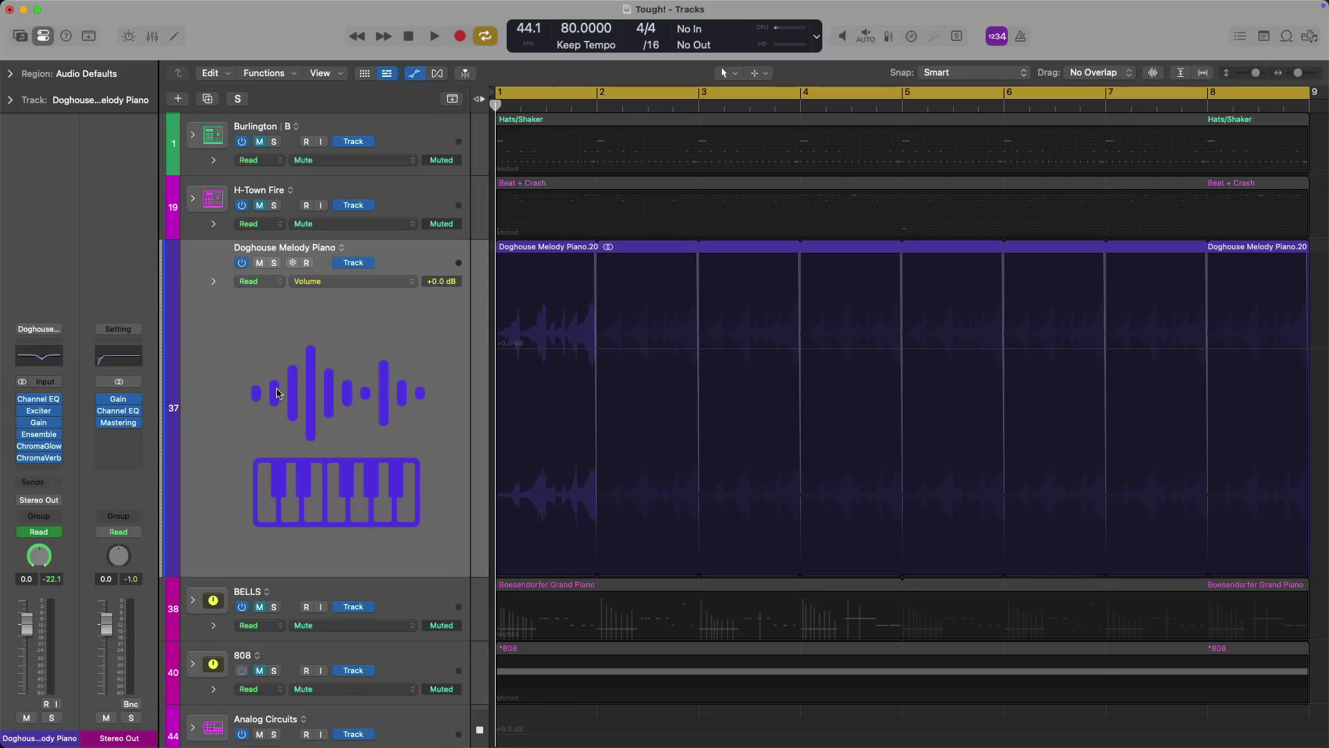
Preview Pan, Mute and Ensemble Output Mix automation, then return to Volume reset at 0 dB
{"action": "left_click", "coordinate": [39, 556]}
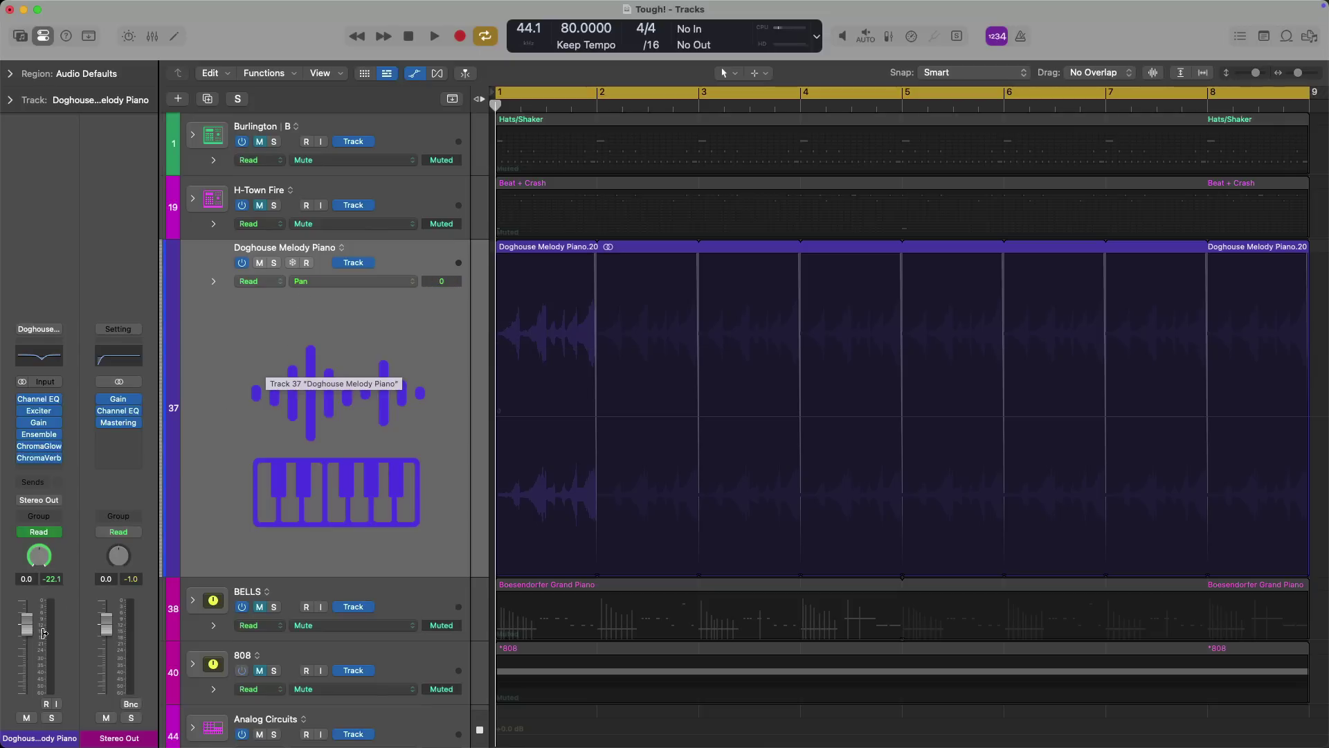
{"action": "left_click", "coordinate": [24, 717]}
{"action": "left_click", "coordinate": [25, 718]}
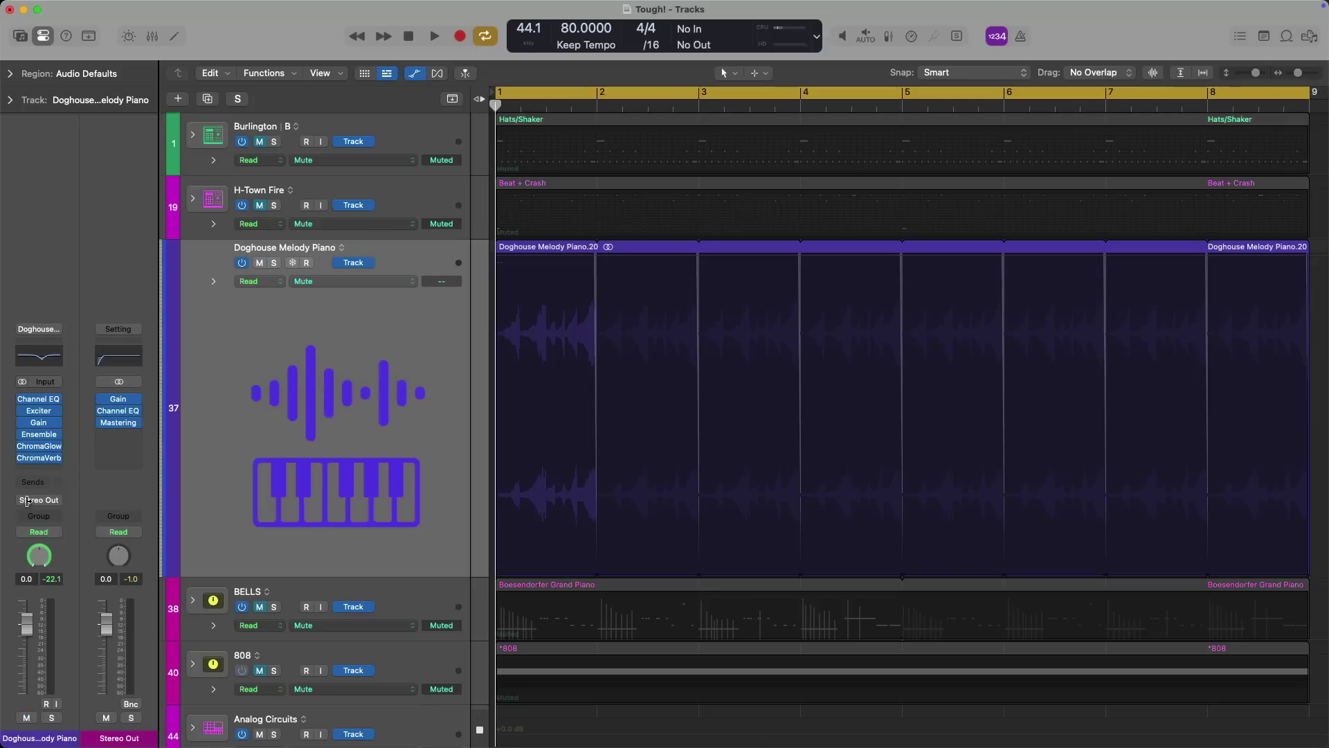
{"action": "left_click", "coordinate": [39, 434]}
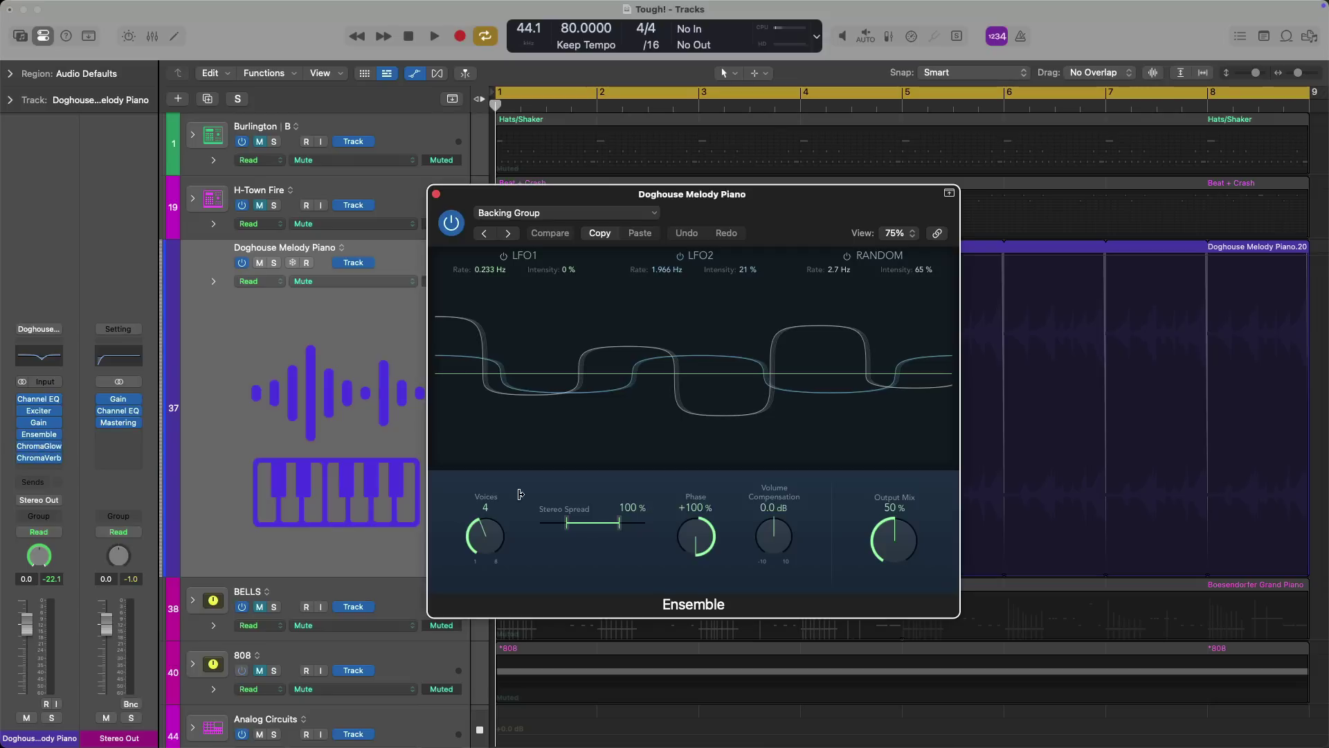
{"action": "left_click", "coordinate": [879, 529]}
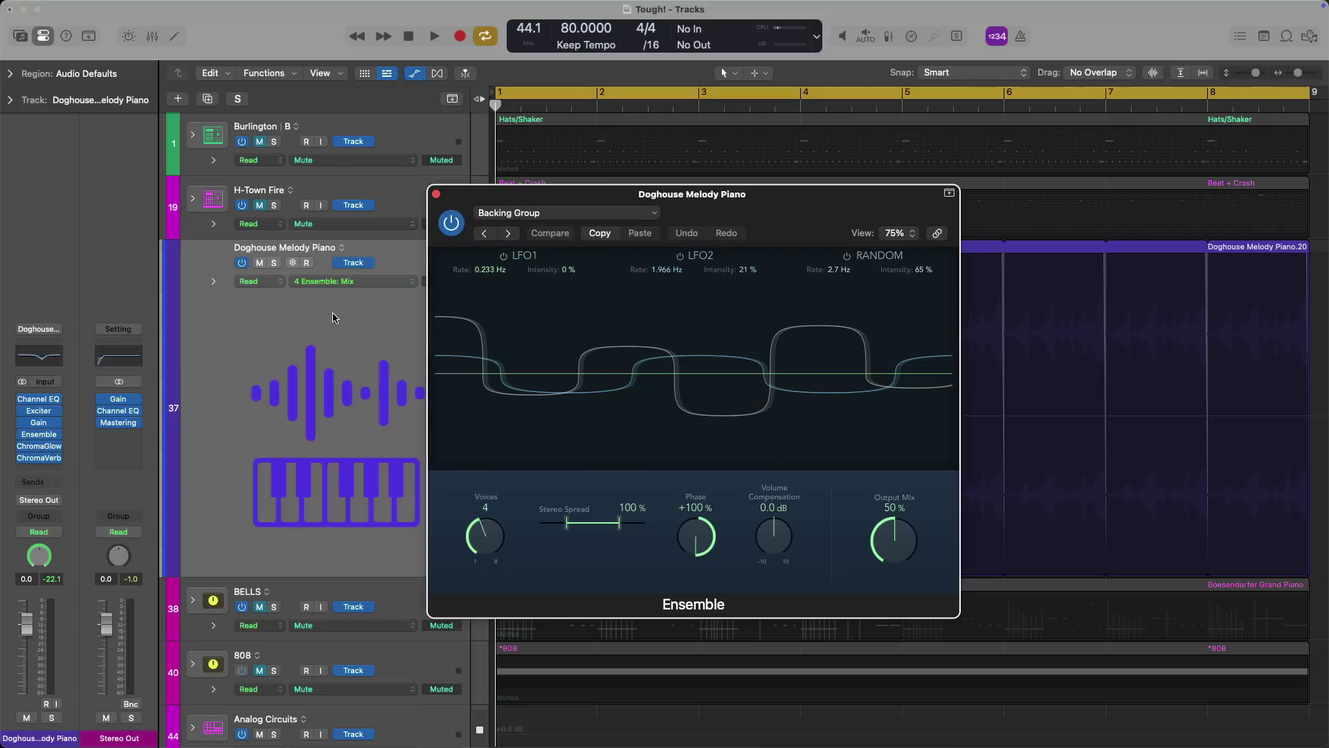
{"action": "left_click", "coordinate": [436, 194]}
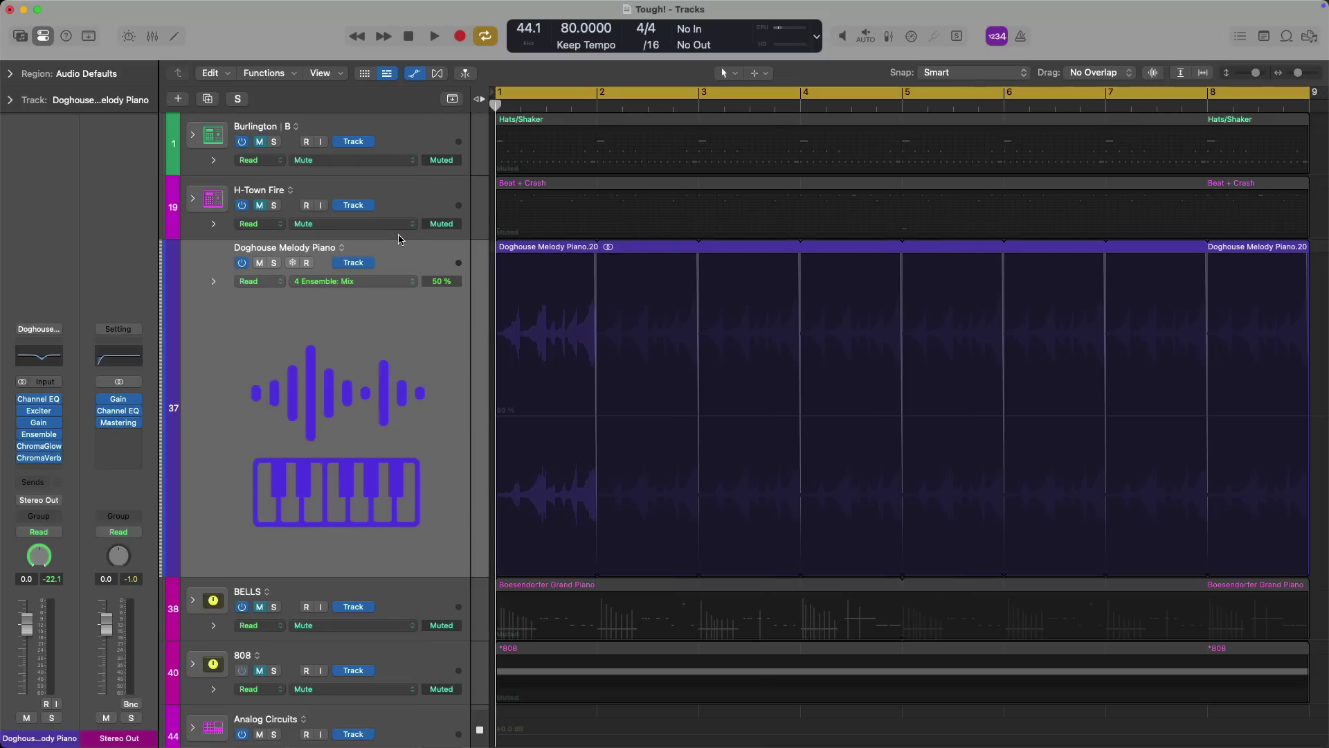
{"action": "left_click", "coordinate": [33, 621]}
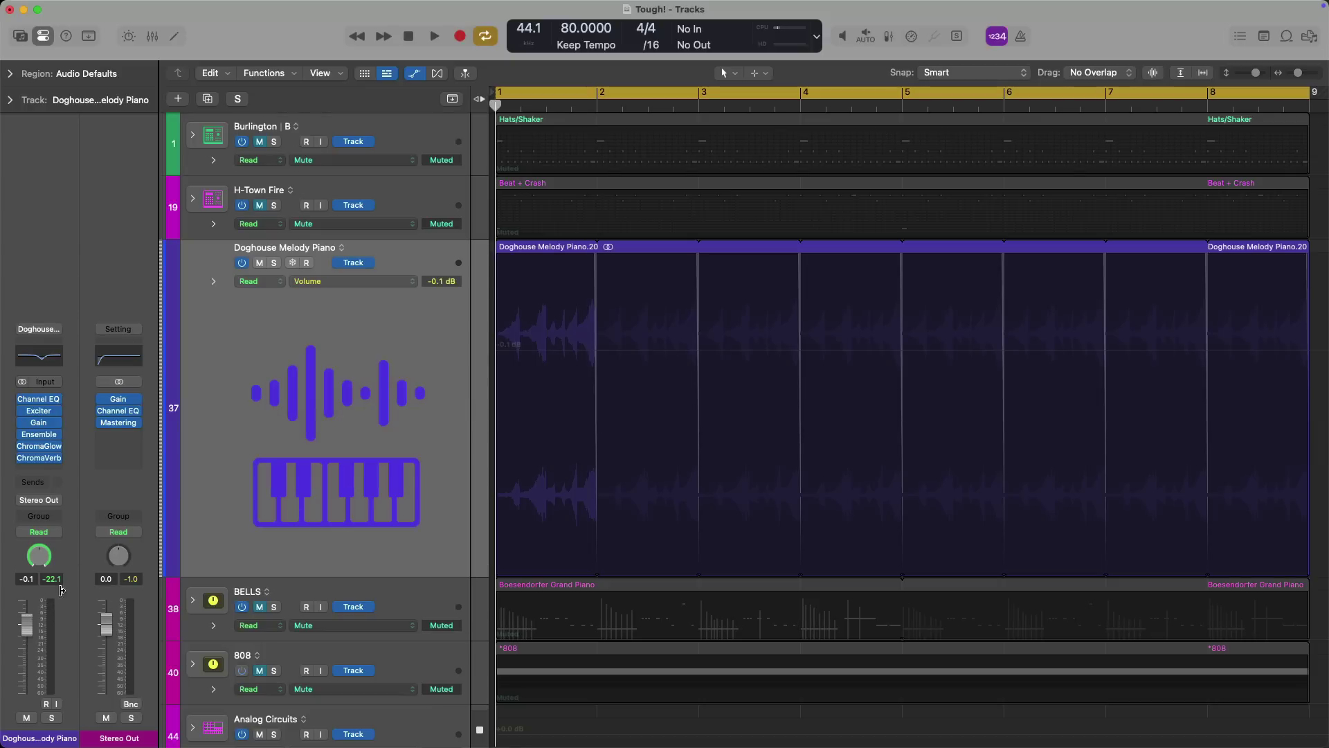
{"action": "left_click", "coordinate": [27, 623], "text": "alt"}
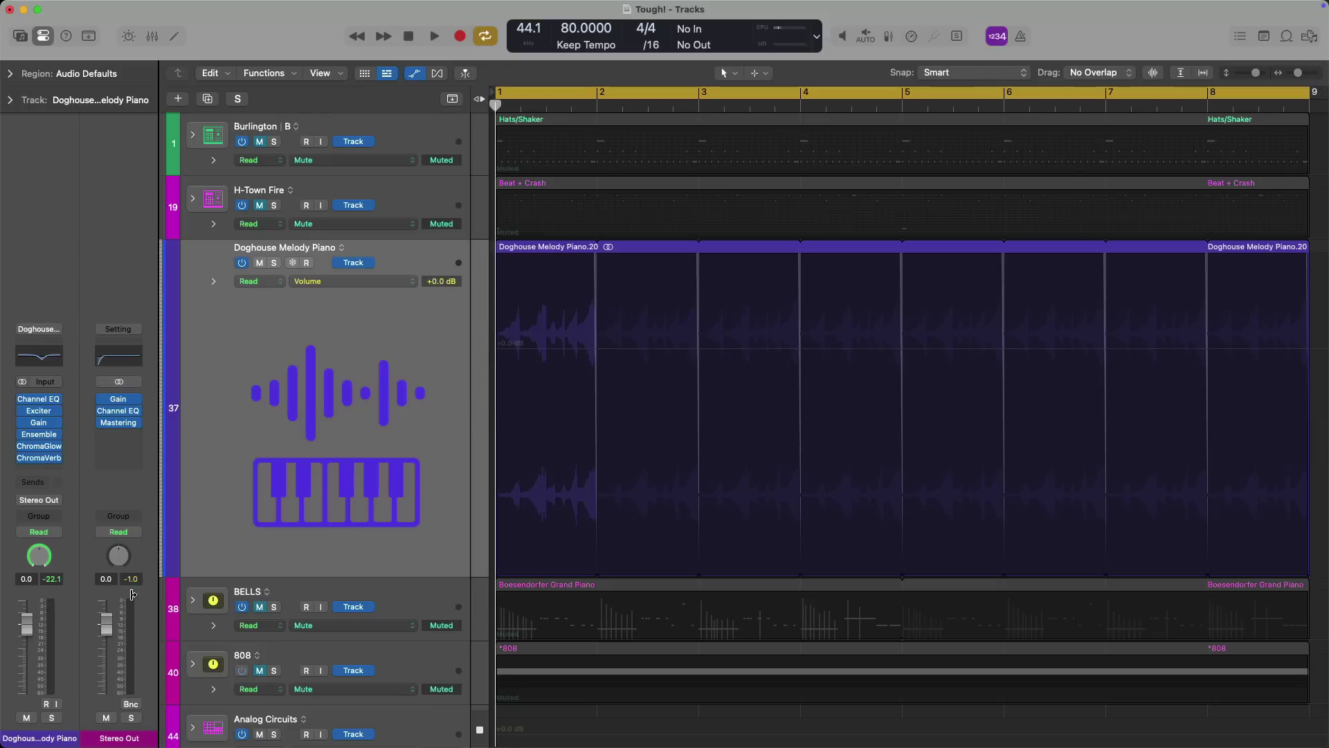
Shape a volume dip to -6.6 dB and rise to +1.1 dB in bar 1, and play it back
{"action": "left_click", "coordinate": [524, 349]}
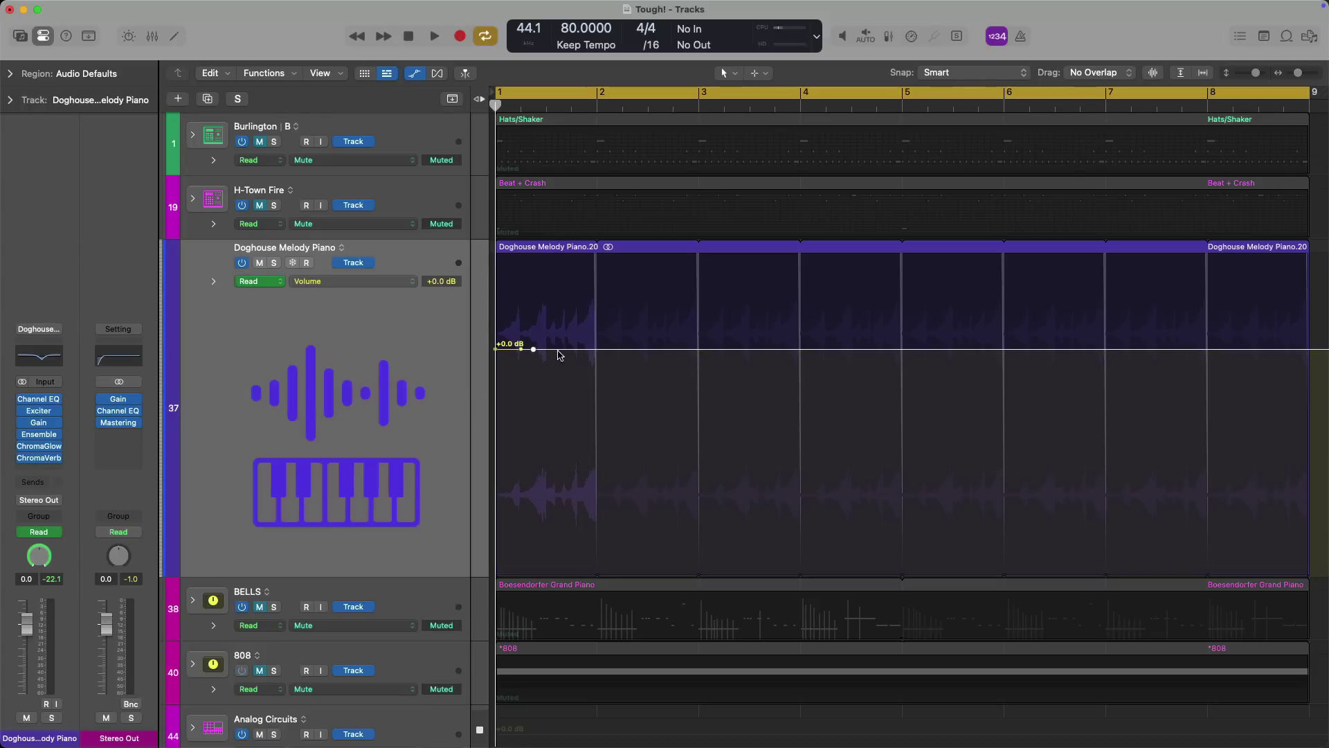
{"action": "left_click_drag", "start_coordinate": [559, 354], "coordinate": [610, 383]}
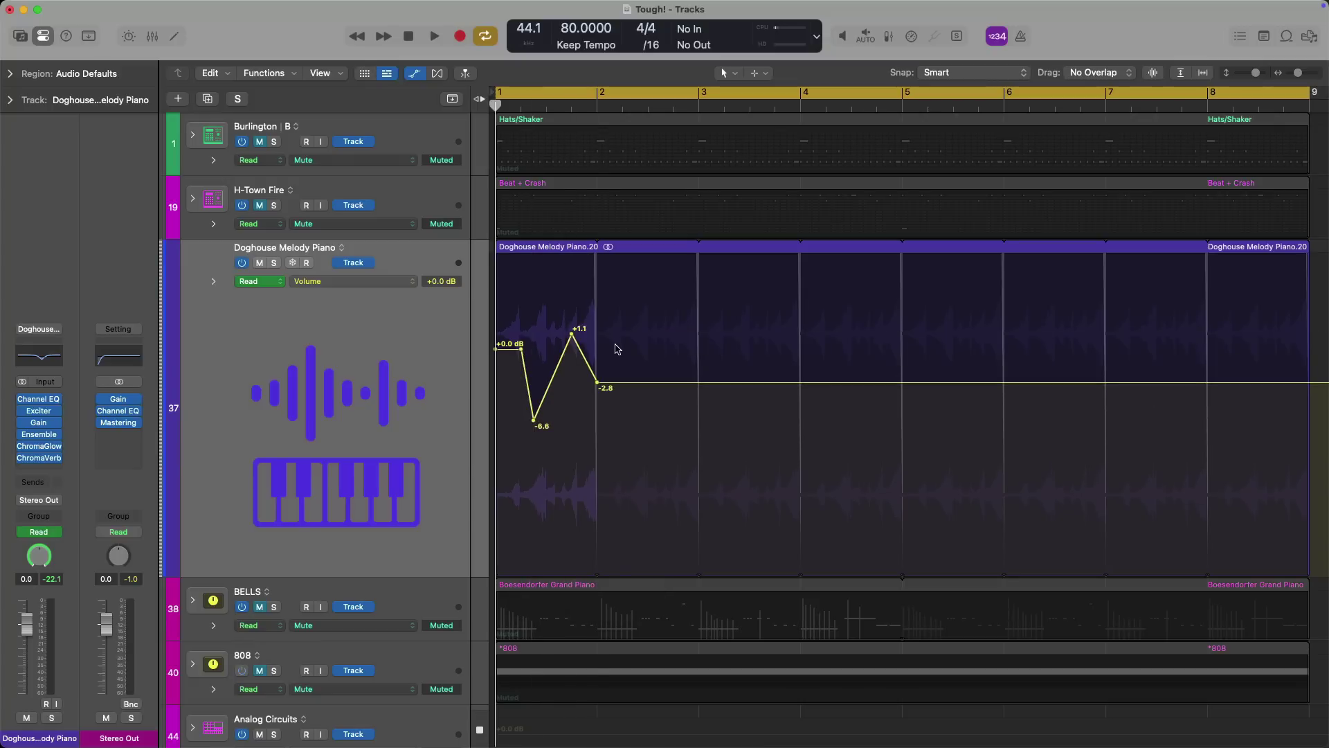
{"action": "key", "text": "space"}
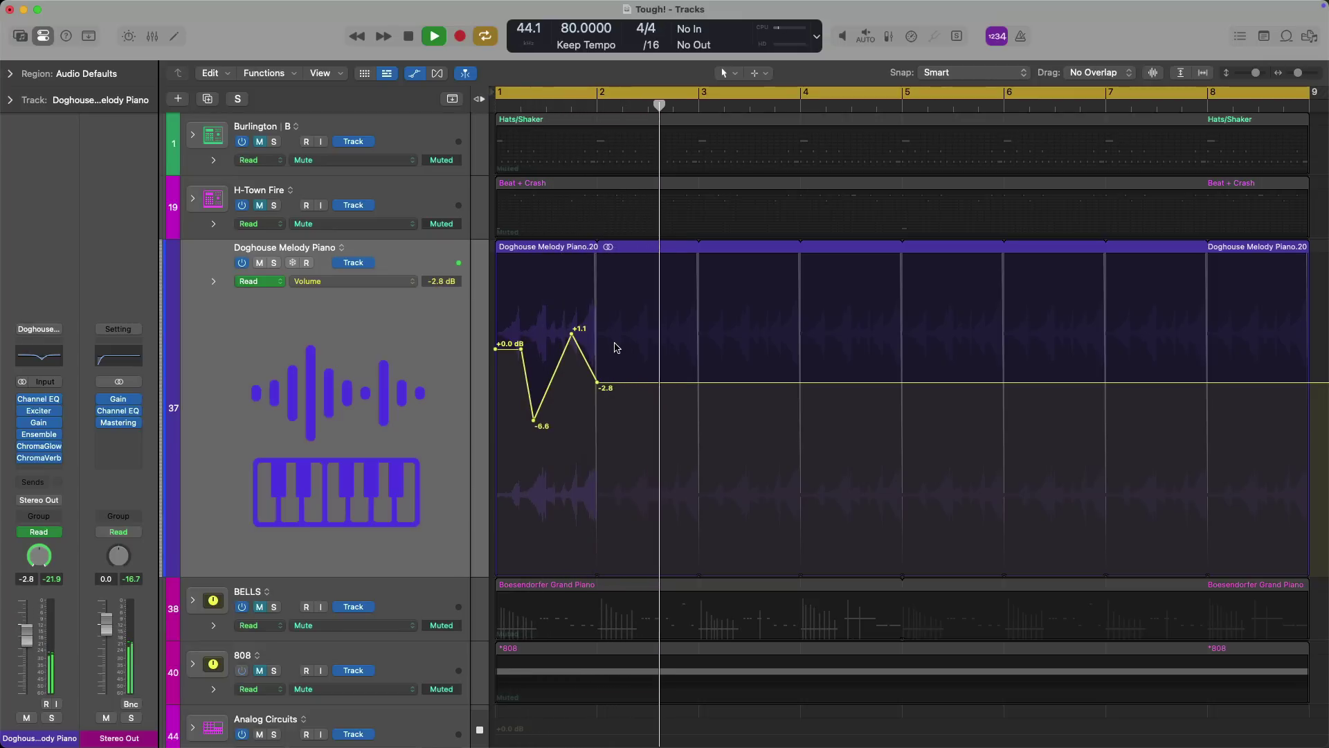
{"action": "key", "text": "space"}
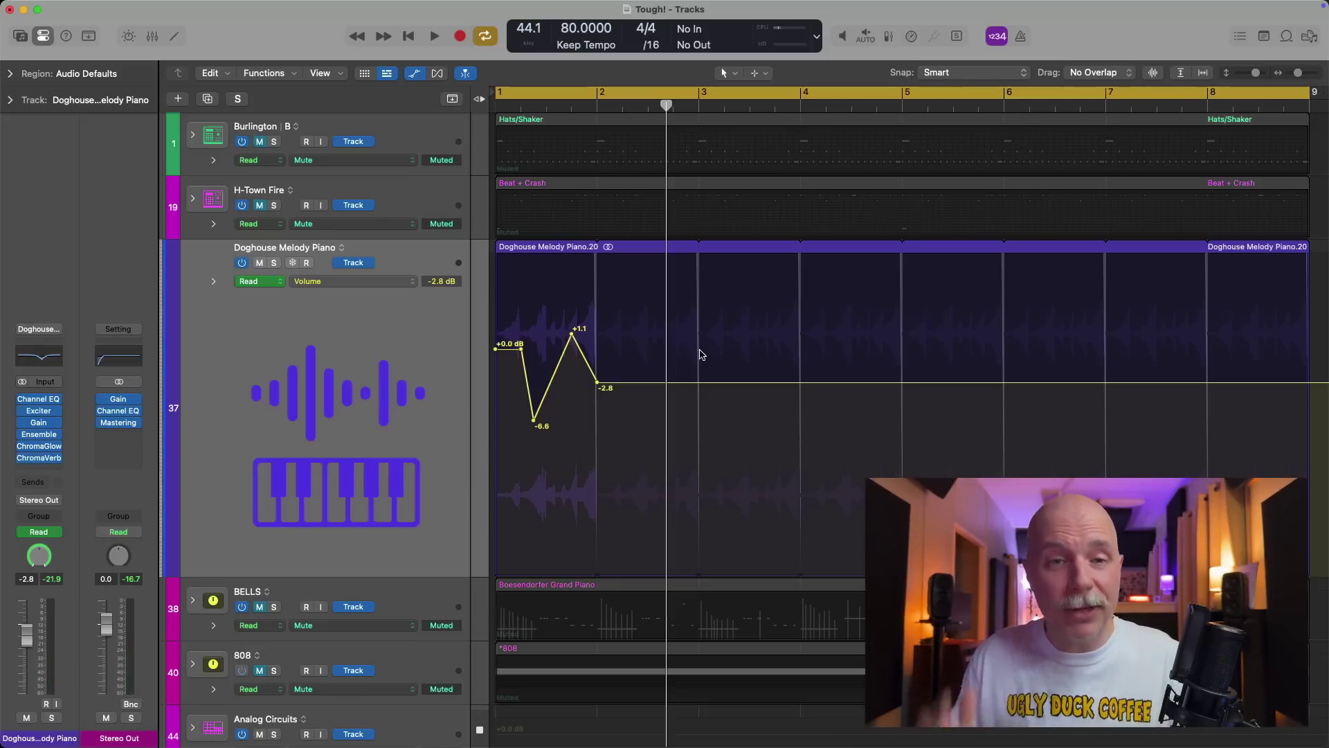
Undo the volume points, return to the project start, and set the right-click tool to Marquee
{"action": "key", "text": "super+z"}
{"action": "key", "text": "super+z"}
{"action": "key", "text": "super+z"}
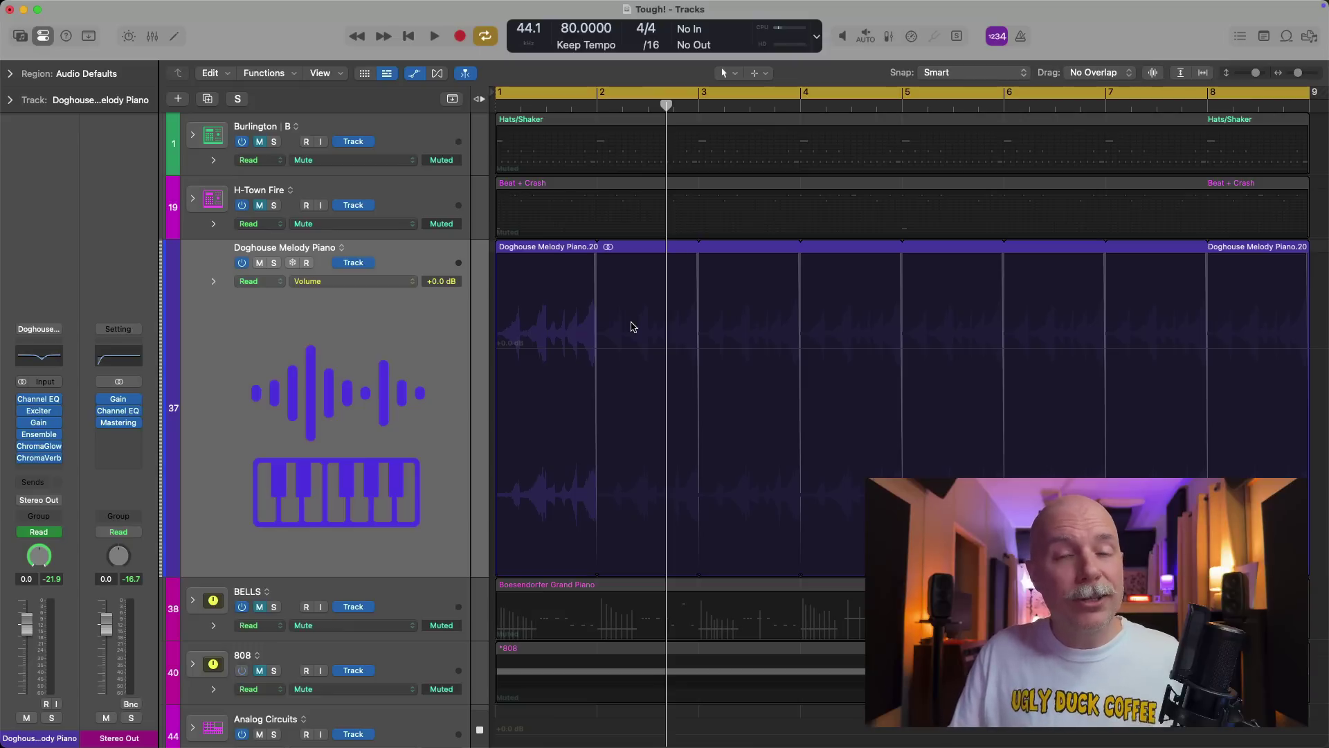
{"action": "key", "text": "Return"}
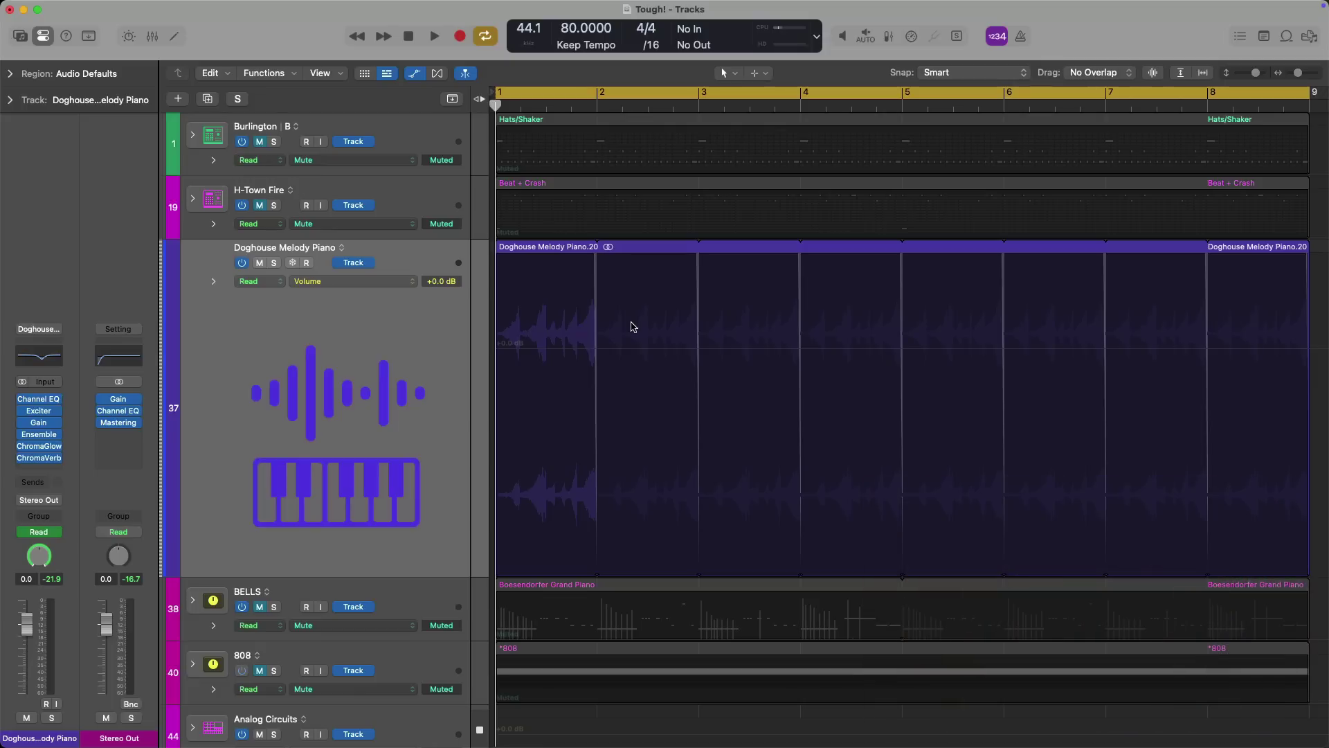
{"action": "left_click", "coordinate": [734, 73]}
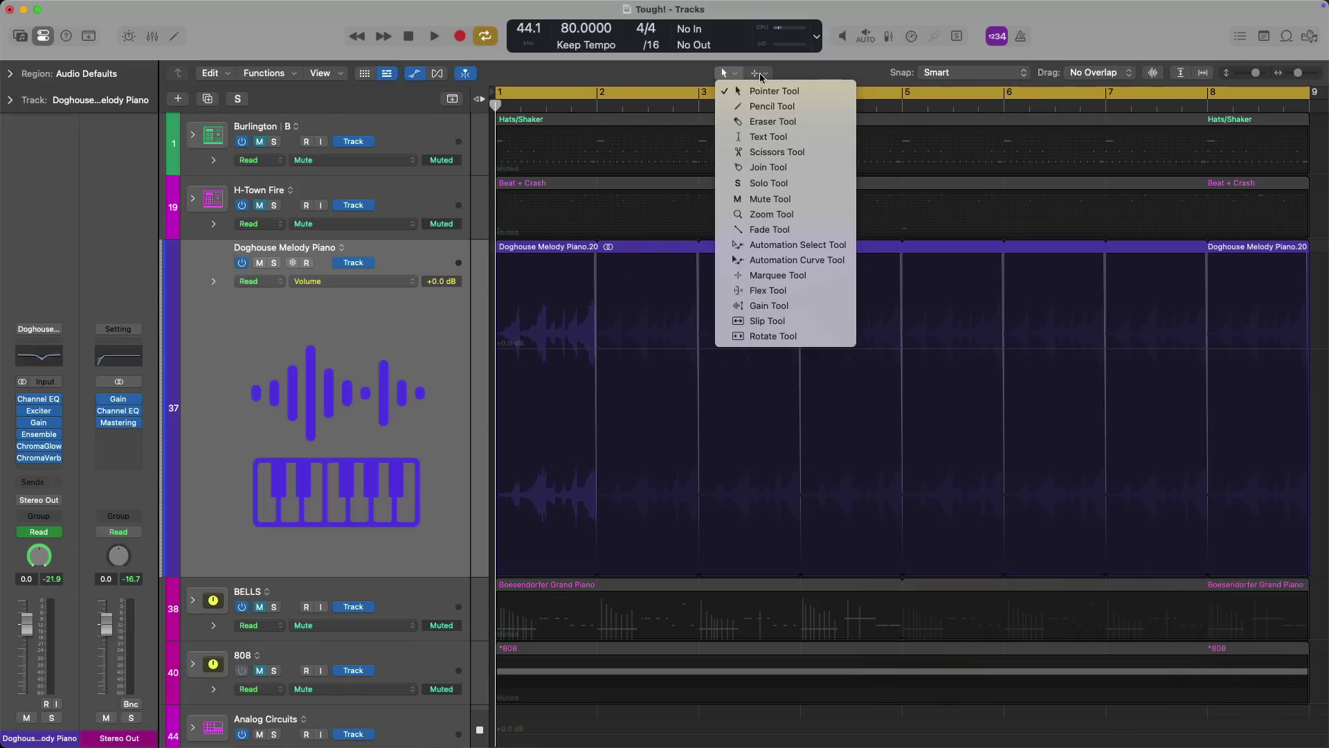
{"action": "left_click", "coordinate": [767, 73]}
{"action": "left_click", "coordinate": [770, 73]}
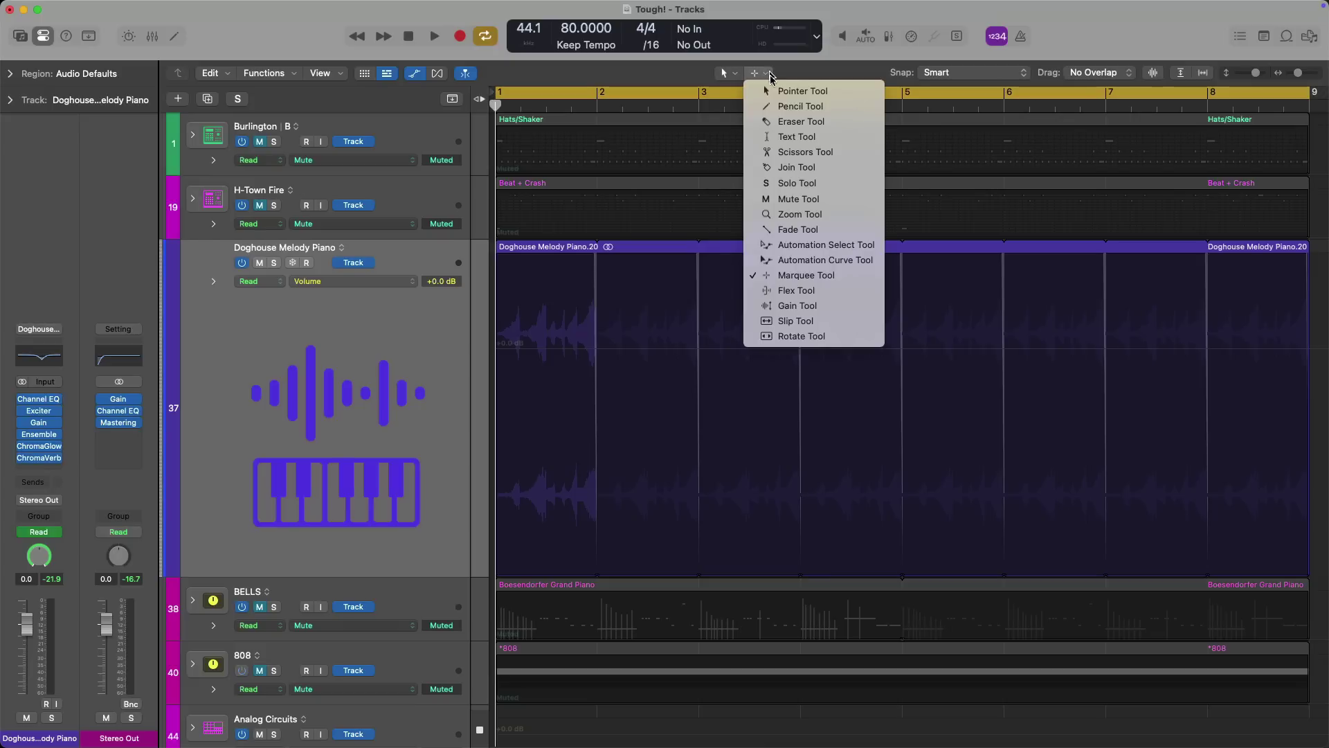
{"action": "left_click", "coordinate": [843, 278]}
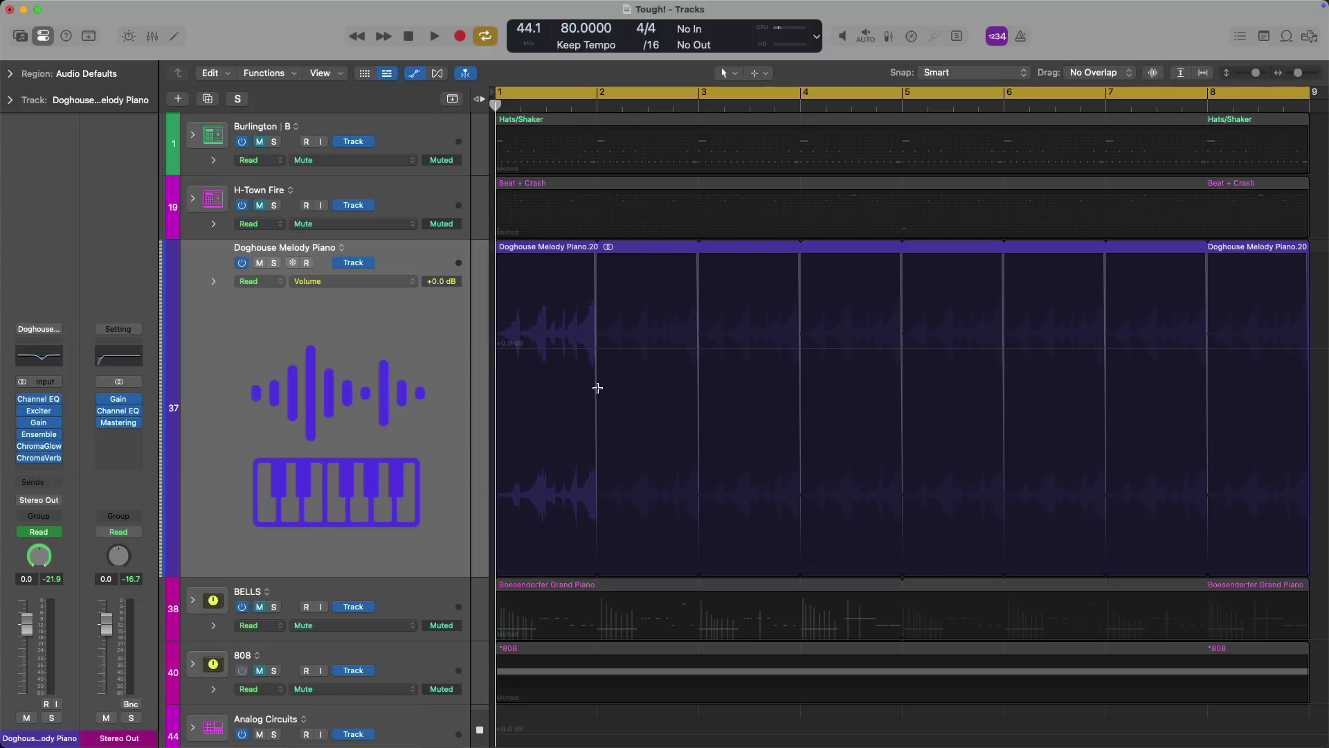
Add a ramped +2.5 dB volume plateau over bars 2–3, then flatten it back to 0 dB
{"action": "left_click_drag", "start_coordinate": [596, 385], "coordinate": [694, 374]}
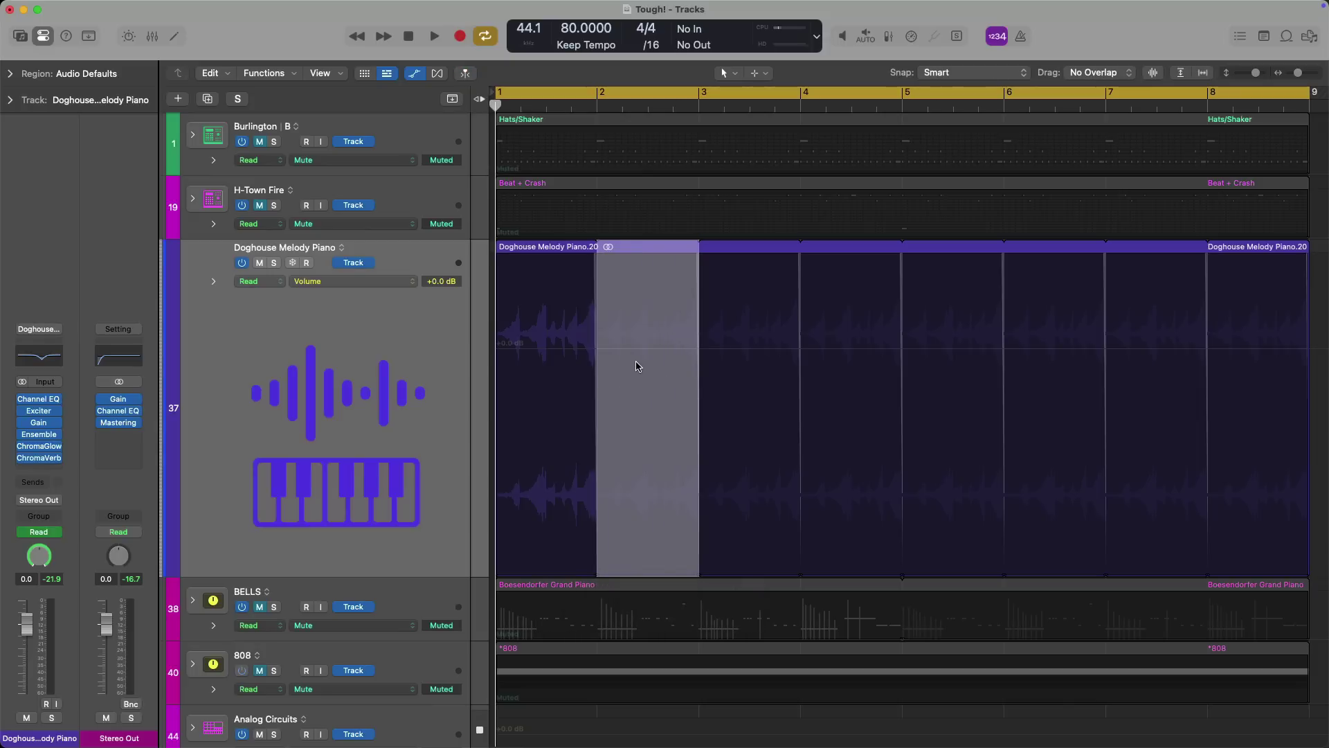
{"action": "key", "text": "a"}
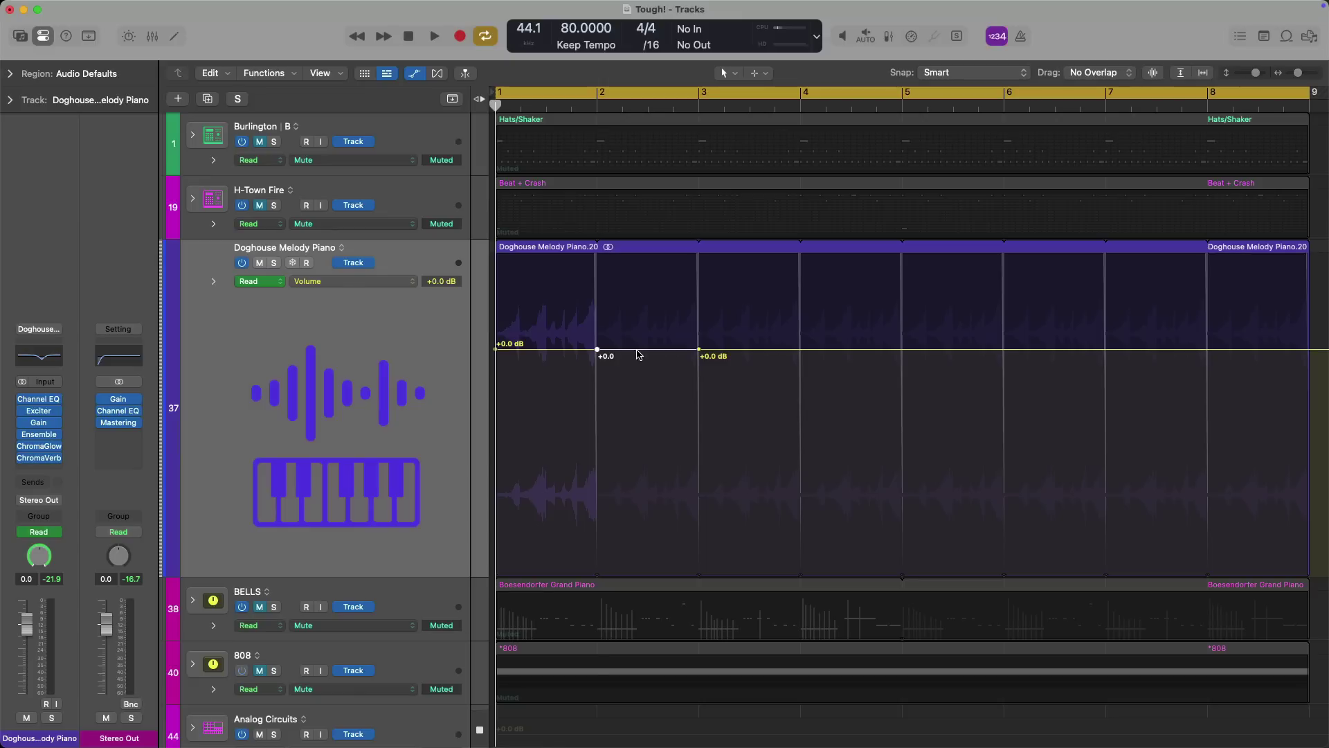
{"action": "left_click_drag", "start_coordinate": [638, 350], "coordinate": [638, 313]}
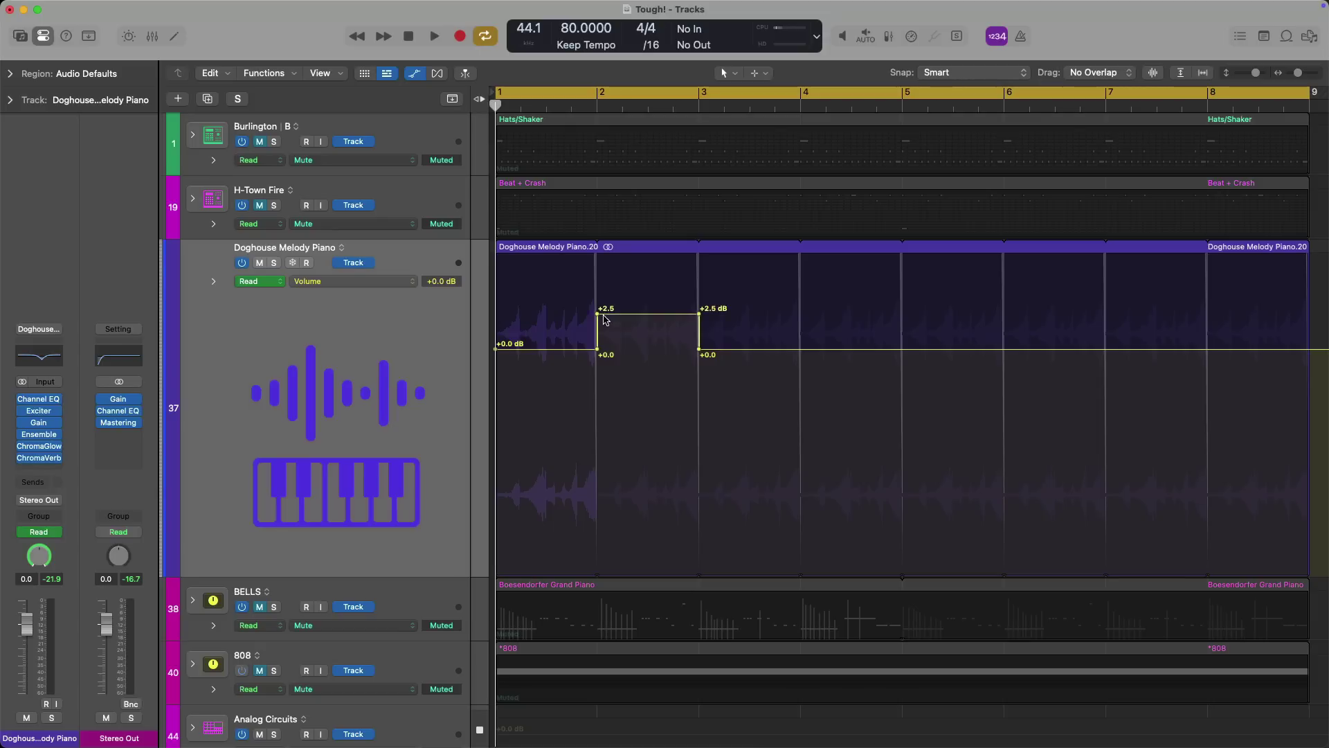
{"action": "mouse_move", "coordinate": [597, 313]}
{"action": "left_mouse_down"}
{"action": "mouse_move", "coordinate": [648, 314]}
{"action": "mouse_move", "coordinate": [597, 313]}
{"action": "left_mouse_up"}
{"action": "key", "text": "super+z"}
{"action": "left_click_drag", "start_coordinate": [598, 315], "coordinate": [635, 314]}
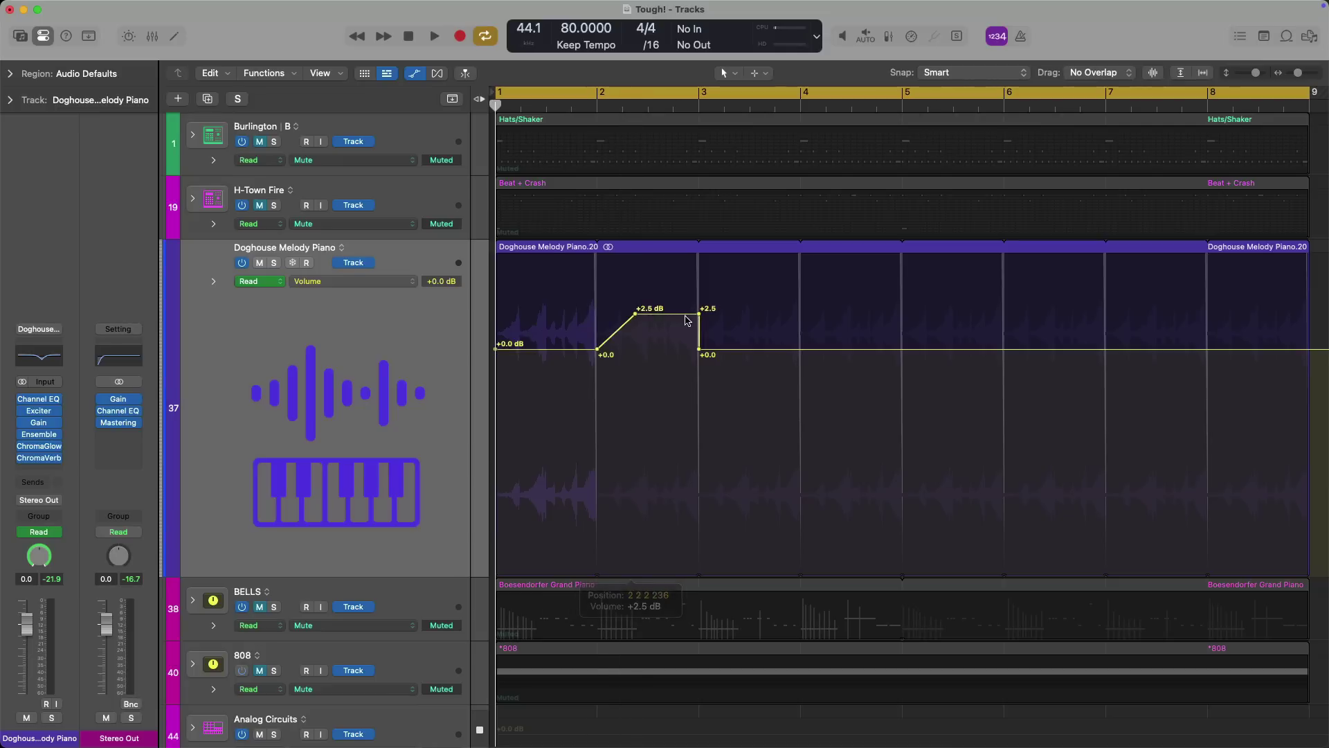
{"action": "left_click_drag", "start_coordinate": [699, 352], "coordinate": [749, 349]}
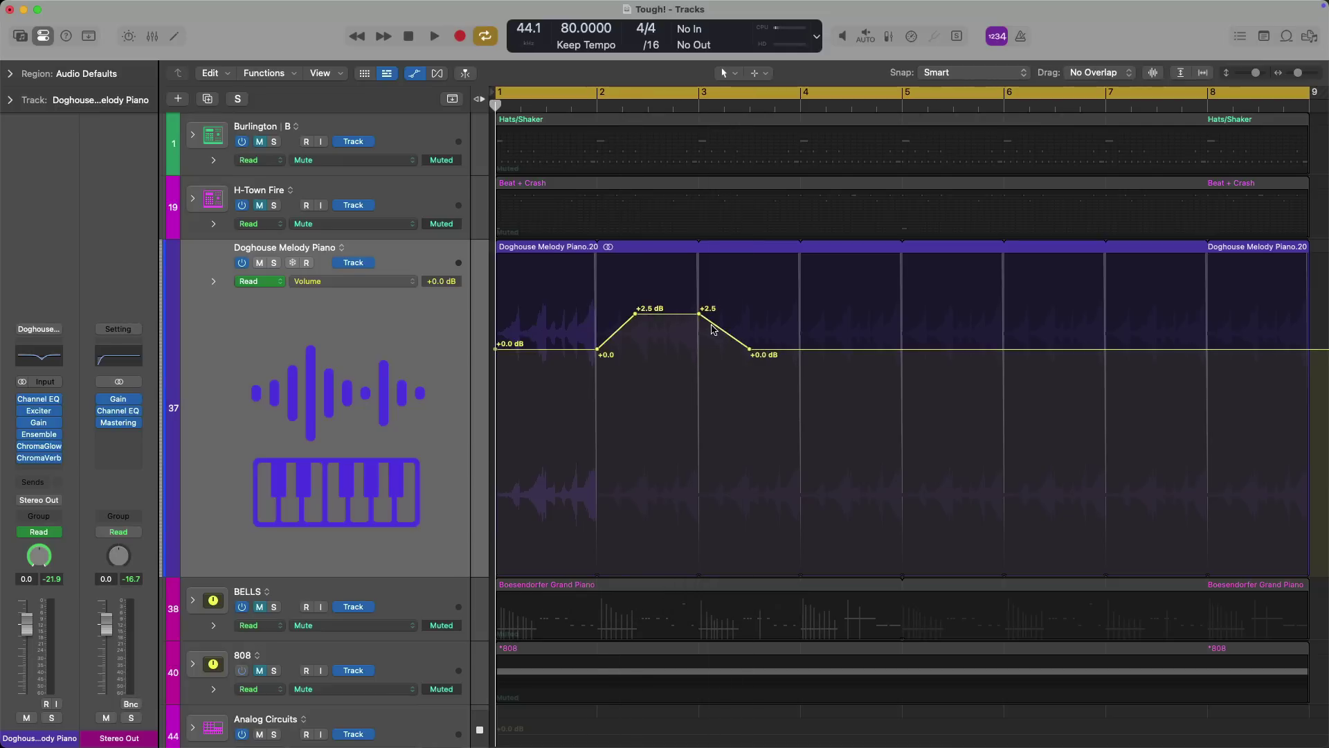
{"action": "left_click_drag", "start_coordinate": [680, 315], "coordinate": [677, 398]}
{"action": "left_click", "coordinate": [699, 399]}
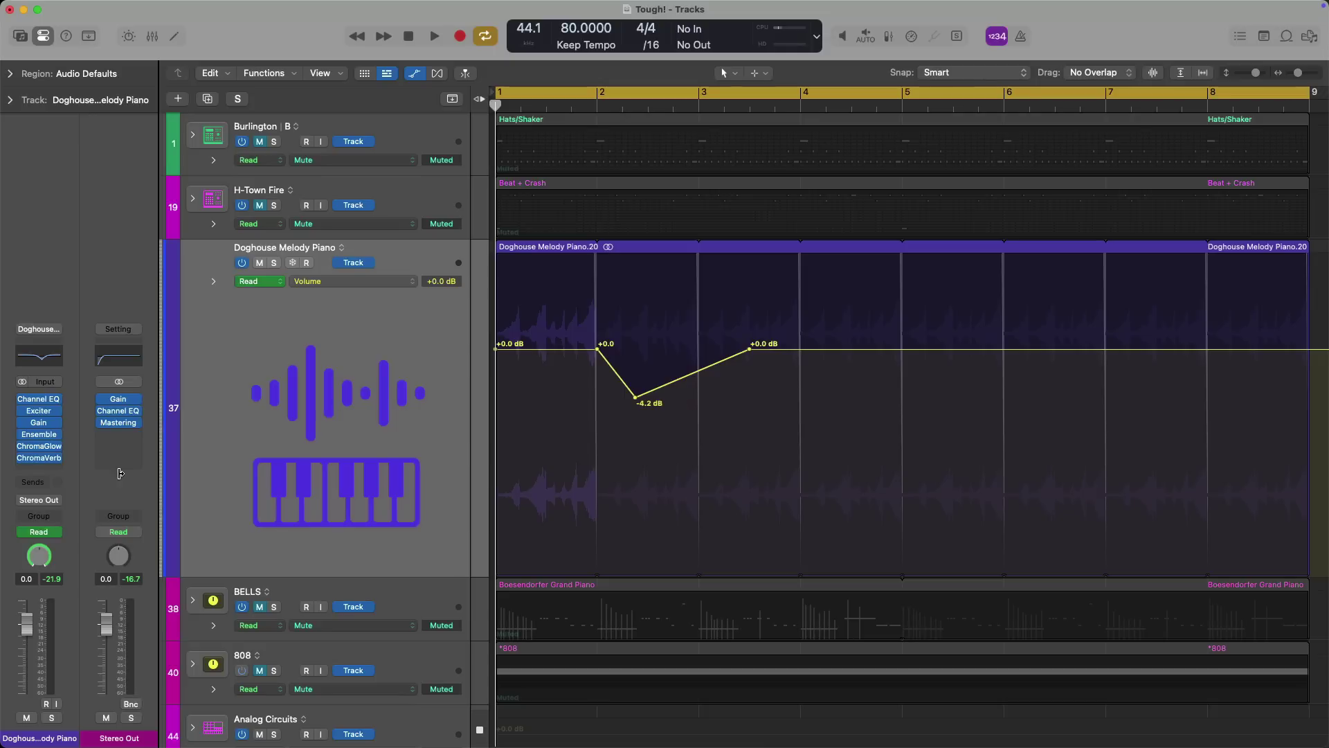
Lower the piano fader to -0.6 dB, keep Read mode, and select the volume dip points
{"action": "left_click_drag", "start_coordinate": [32, 625], "coordinate": [32, 628]}
{"action": "left_click", "coordinate": [41, 532]}
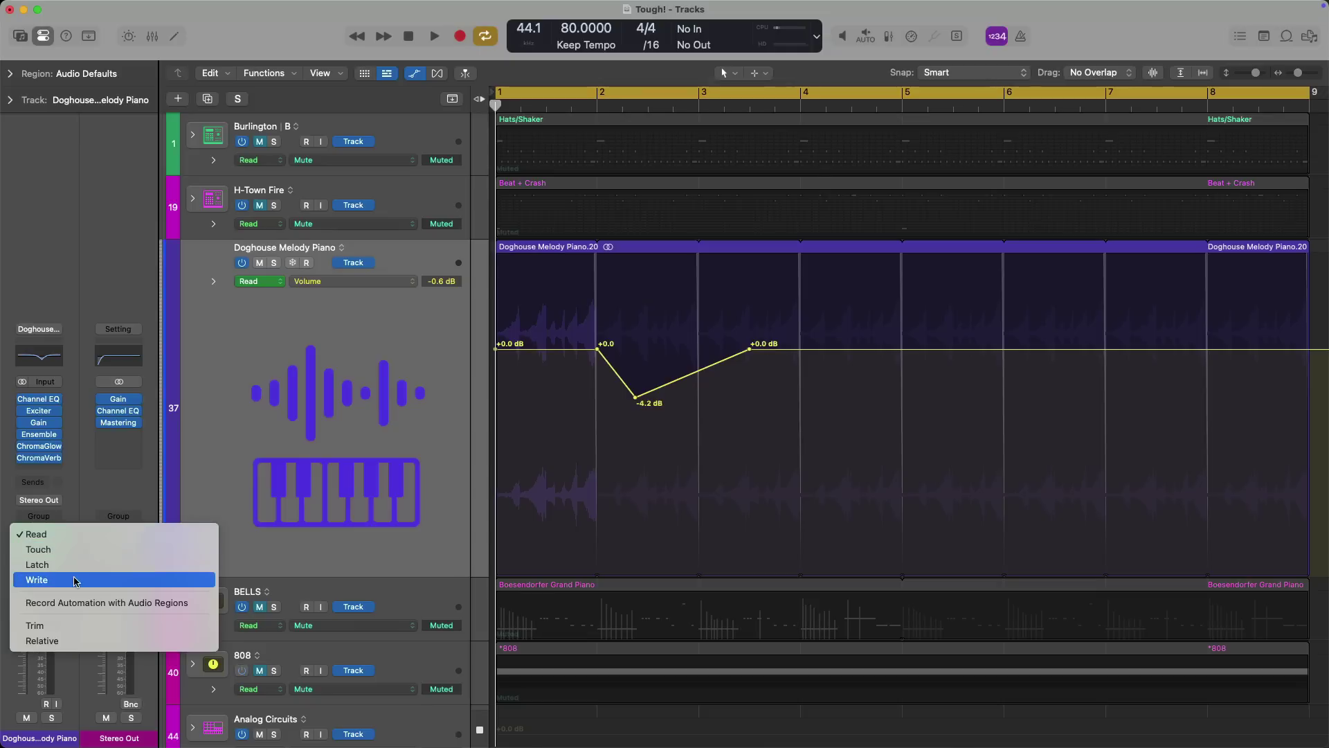
{"action": "left_click", "coordinate": [101, 495]}
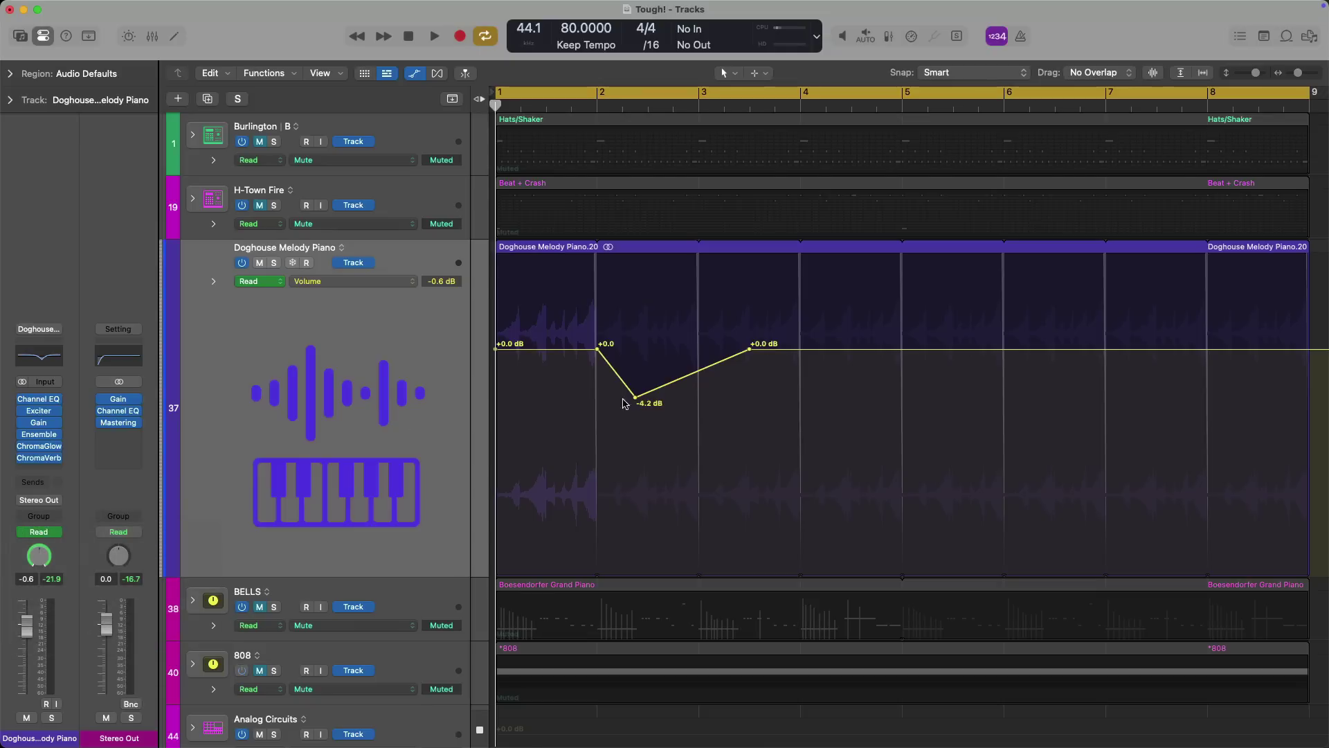
{"action": "left_click_drag", "start_coordinate": [810, 327], "coordinate": [580, 329]}
{"action": "left_click", "coordinate": [566, 330]}
Remove the old dip points, toggle Snap Automation, and draw a -3.1 dB dip before bar 4
{"action": "key", "text": "super+z"}
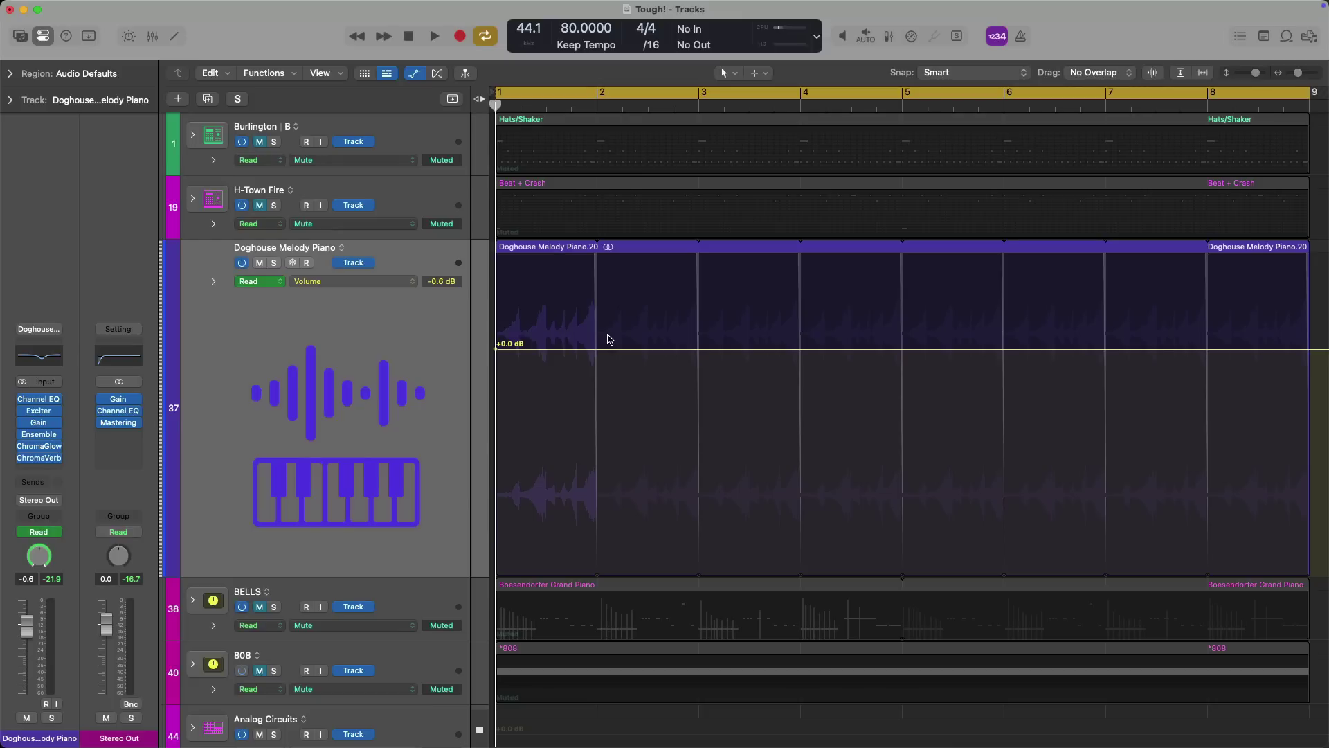
{"action": "left_click", "coordinate": [954, 81]}
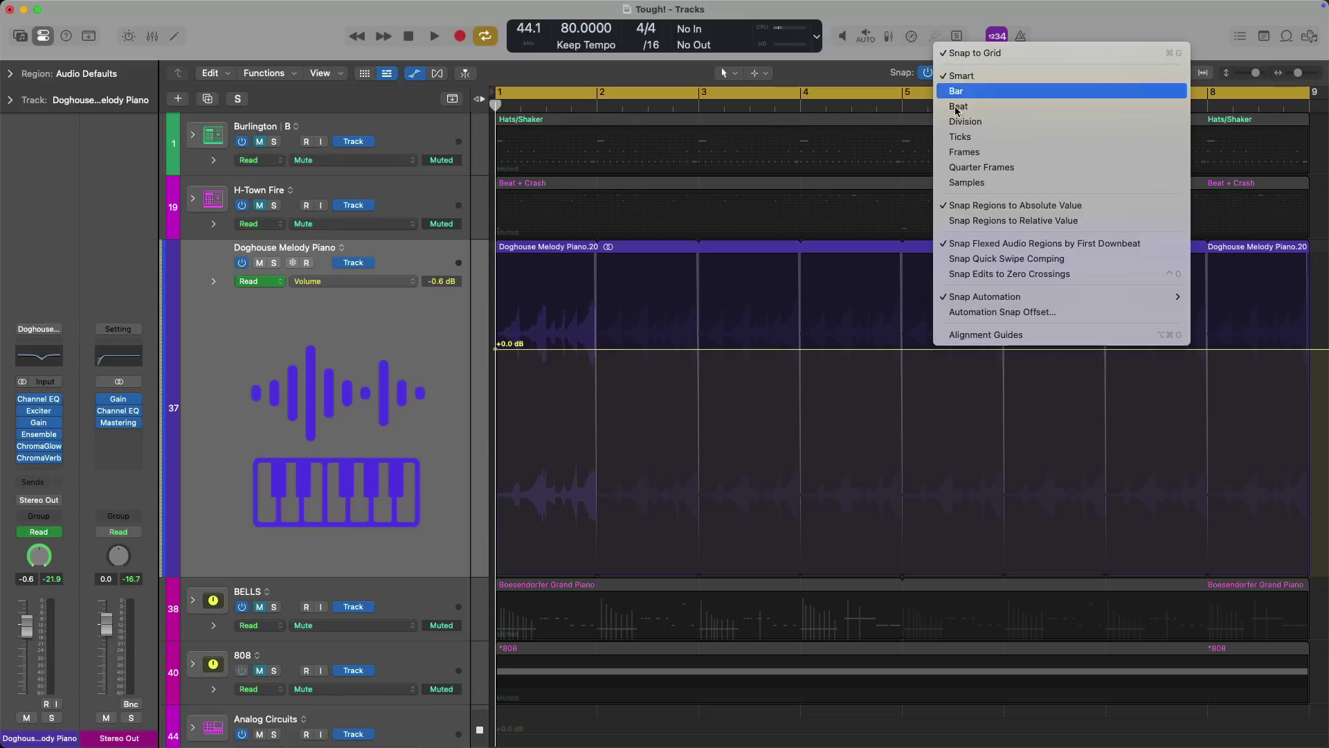
{"action": "mouse_move", "coordinate": [993, 299]}
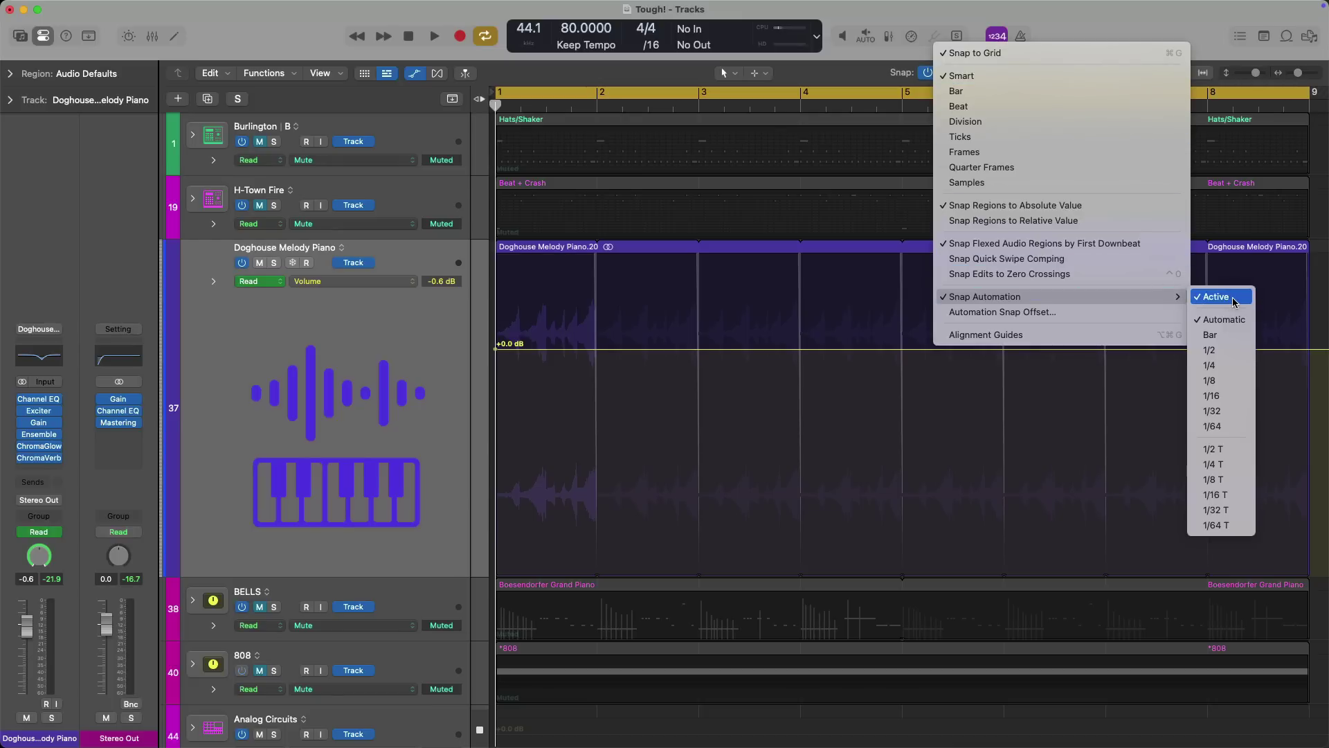
{"action": "left_click", "coordinate": [1234, 302]}
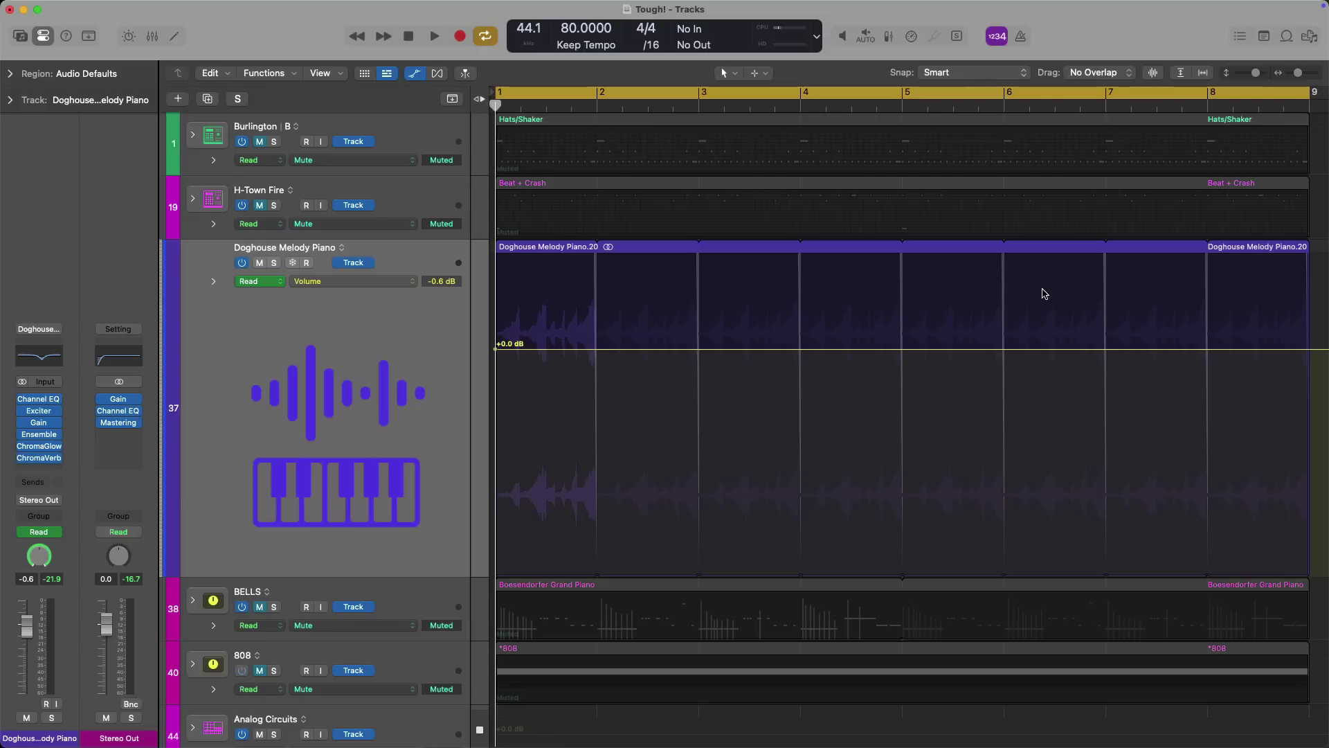
{"action": "left_click", "coordinate": [770, 349]}
{"action": "mouse_move", "coordinate": [777, 353]}
{"action": "left_mouse_down"}
{"action": "mouse_move", "coordinate": [777, 386]}
{"action": "mouse_move", "coordinate": [783, 353]}
{"action": "mouse_move", "coordinate": [798, 353]}
{"action": "mouse_move", "coordinate": [787, 353]}
{"action": "left_mouse_up"}
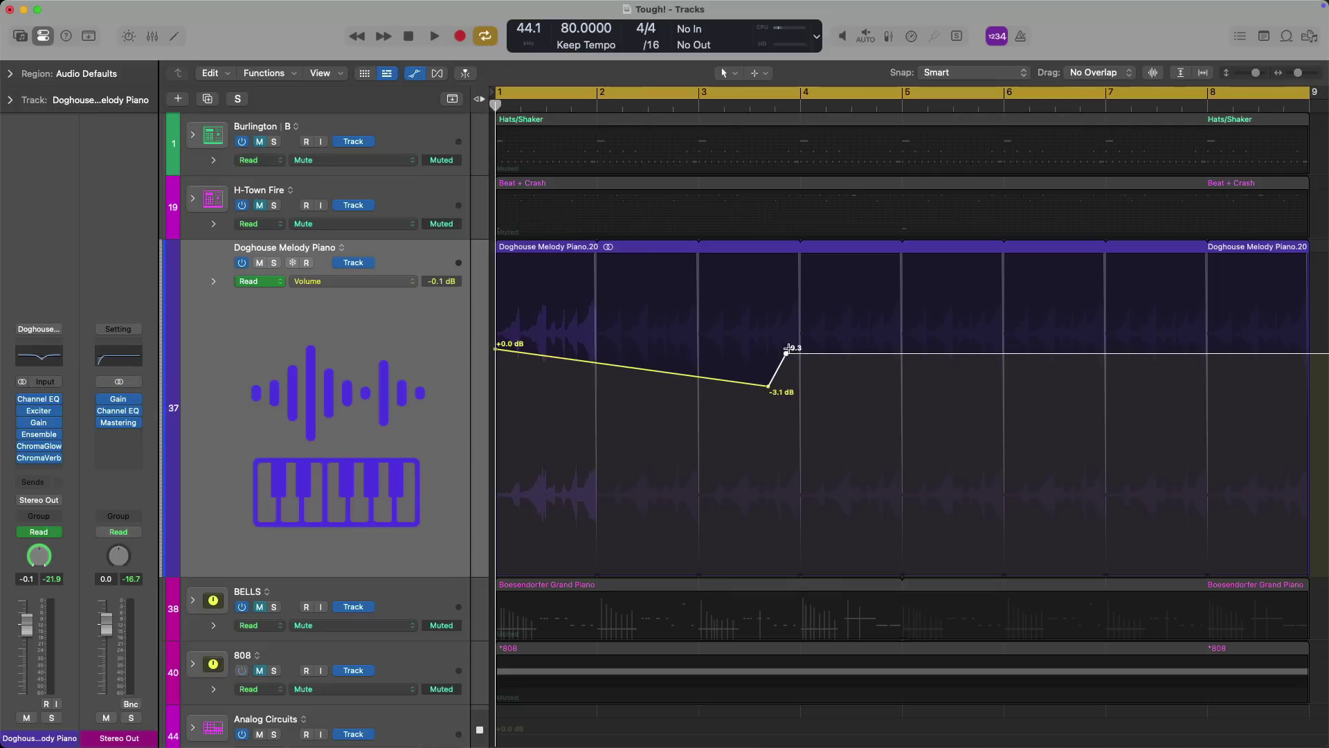
Clear the dip points, re-toggle Snap Automation, and draw a -3.3 dB dip from bar 3 ramping past bar 4
{"action": "left_click", "coordinate": [789, 352]}
{"action": "left_click", "coordinate": [789, 349]}
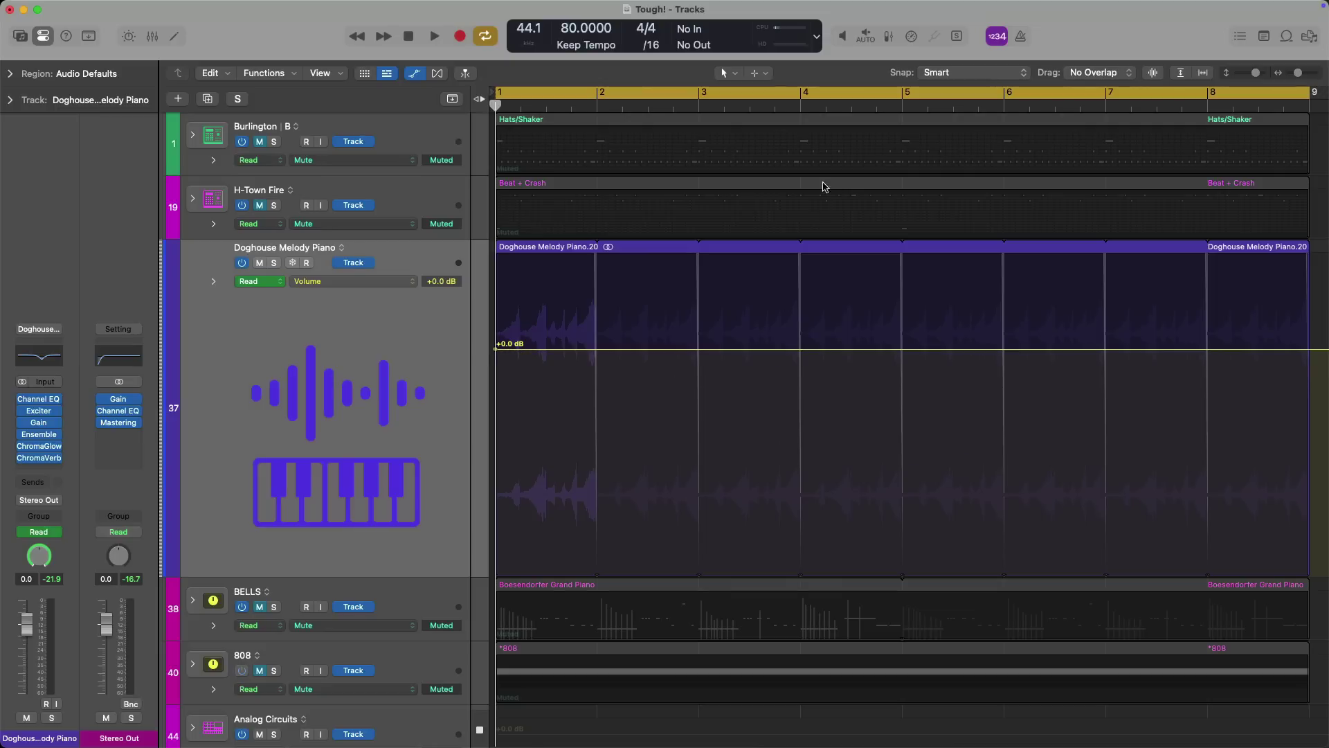
{"action": "left_click", "coordinate": [1015, 72]}
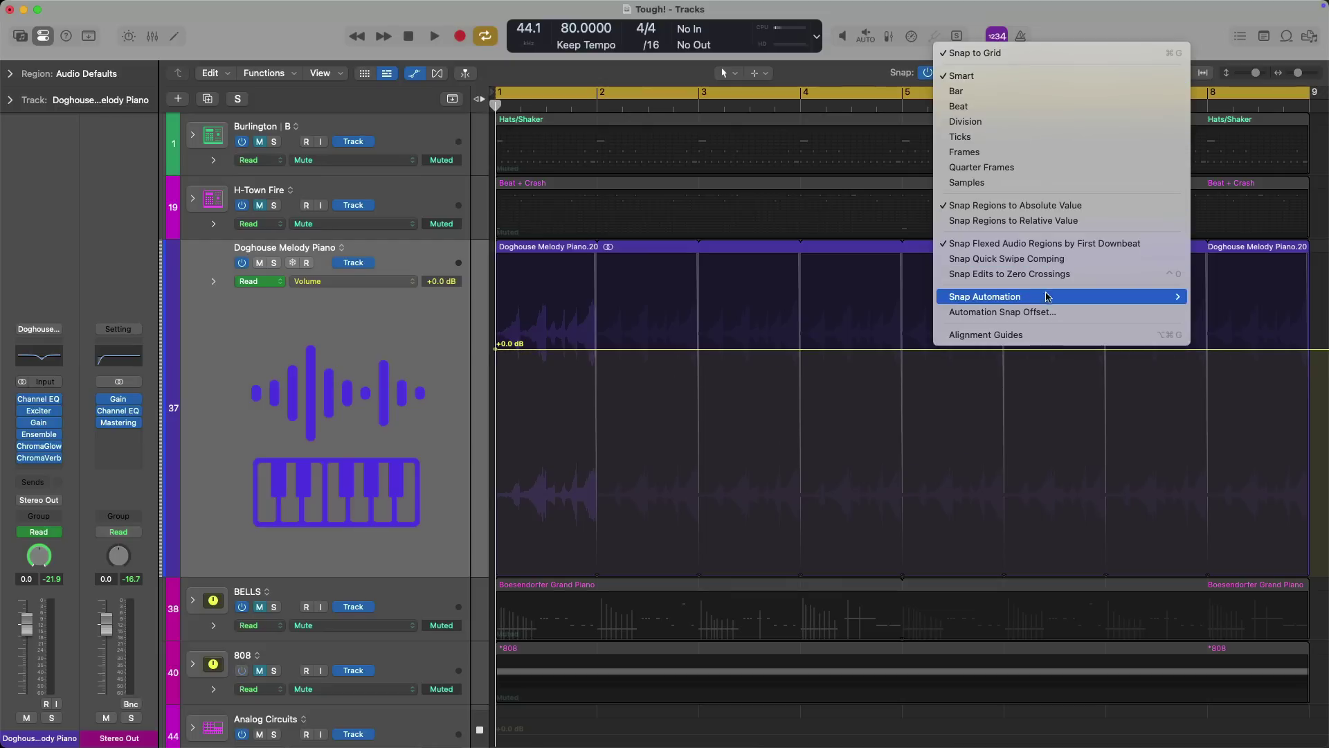
{"action": "mouse_move", "coordinate": [1094, 296]}
{"action": "left_click", "coordinate": [1213, 296]}
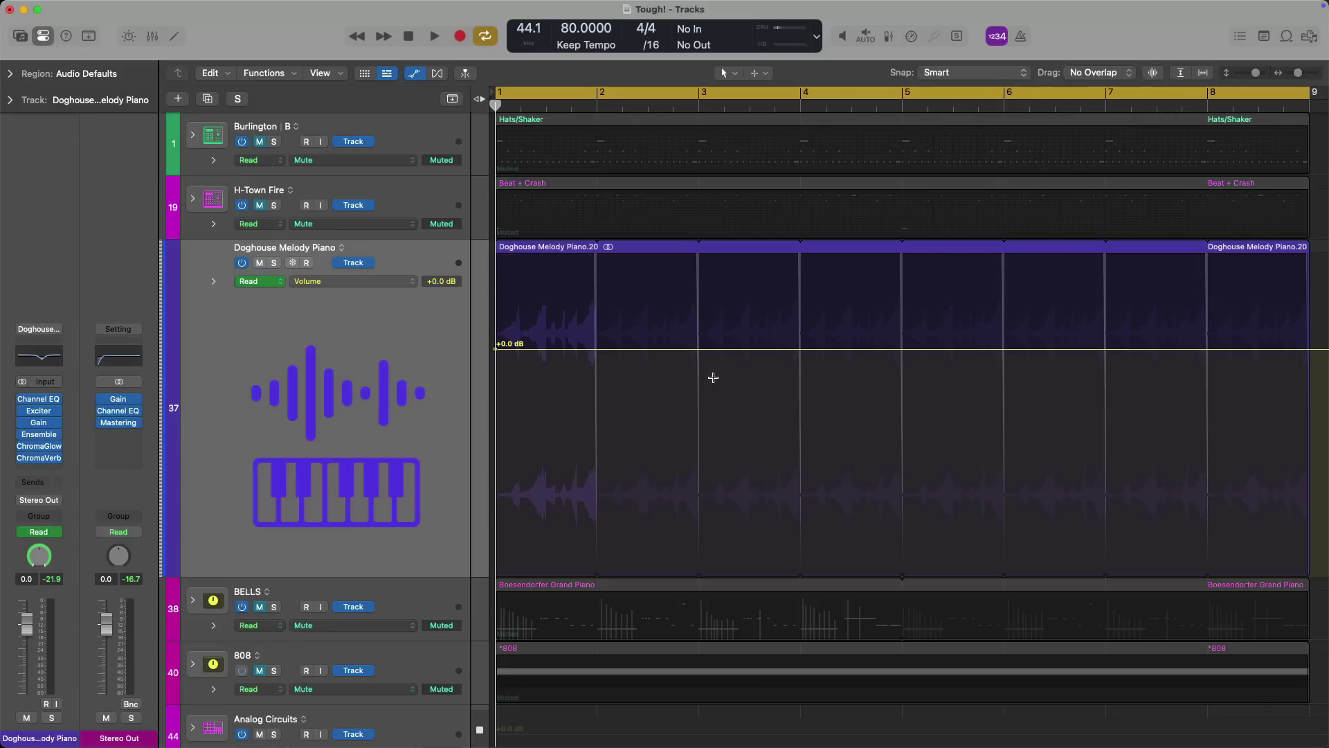
{"action": "left_click_drag", "start_coordinate": [713, 377], "coordinate": [765, 396]}
{"action": "left_click_drag", "start_coordinate": [791, 353], "coordinate": [826, 349]}
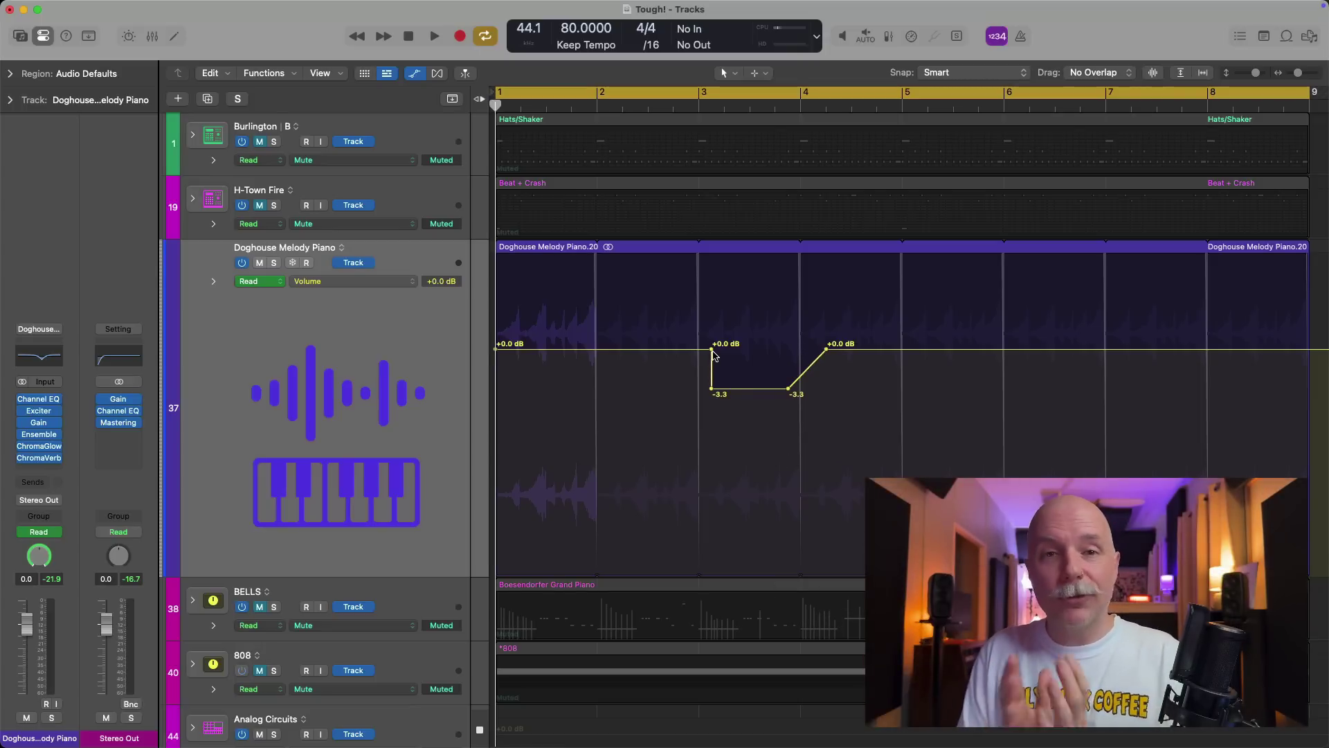
Move the dip start to bar 2, hold +6 dB until bar 2, and drop the dip to -∞
{"action": "left_click_drag", "start_coordinate": [712, 350], "coordinate": [597, 349]}
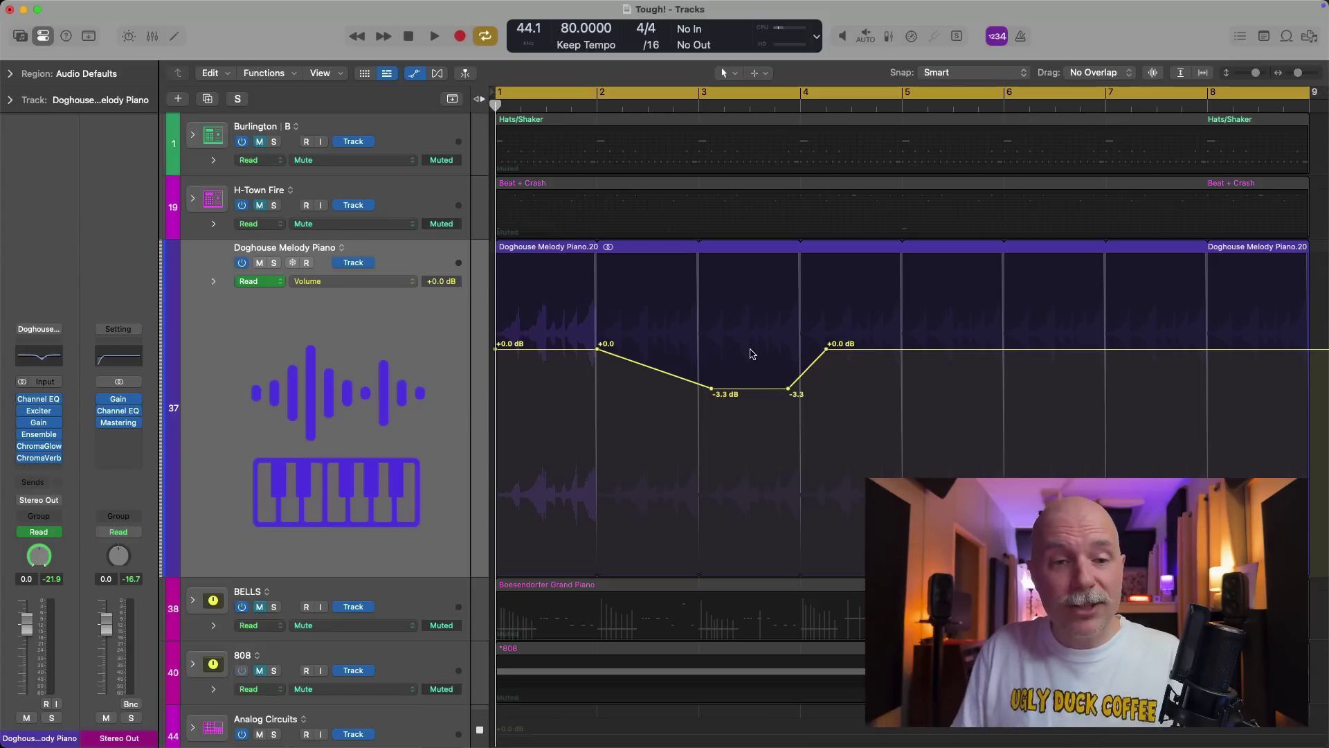
{"action": "left_click_drag", "start_coordinate": [554, 348], "coordinate": [554, 257]}
{"action": "left_click_drag", "start_coordinate": [728, 392], "coordinate": [613, 605]}
{"action": "left_click", "coordinate": [559, 457]}
{"action": "left_click_drag", "start_coordinate": [559, 457], "coordinate": [596, 257]}
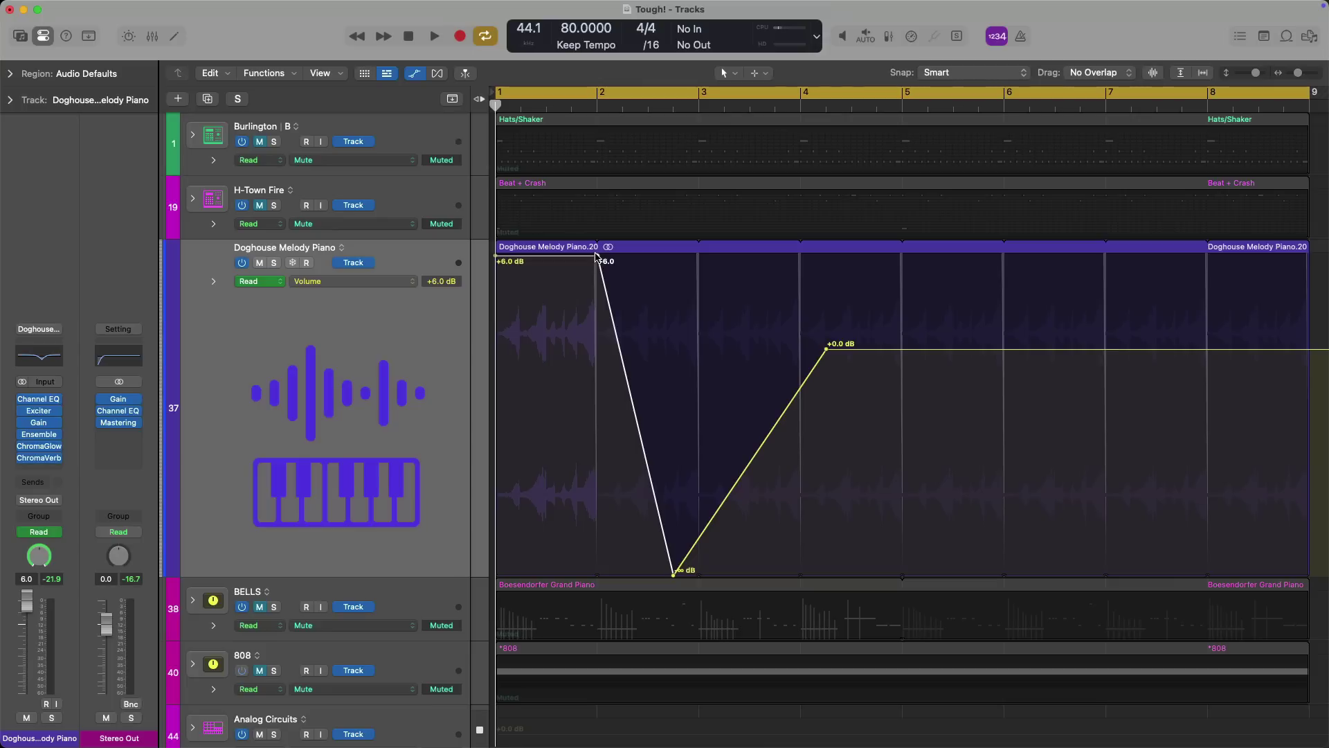
Delete all the piano's volume automation and reset its fader to 0 dB
{"action": "left_click_drag", "start_coordinate": [876, 303], "coordinate": [490, 296]}
{"action": "key", "text": "Delete"}
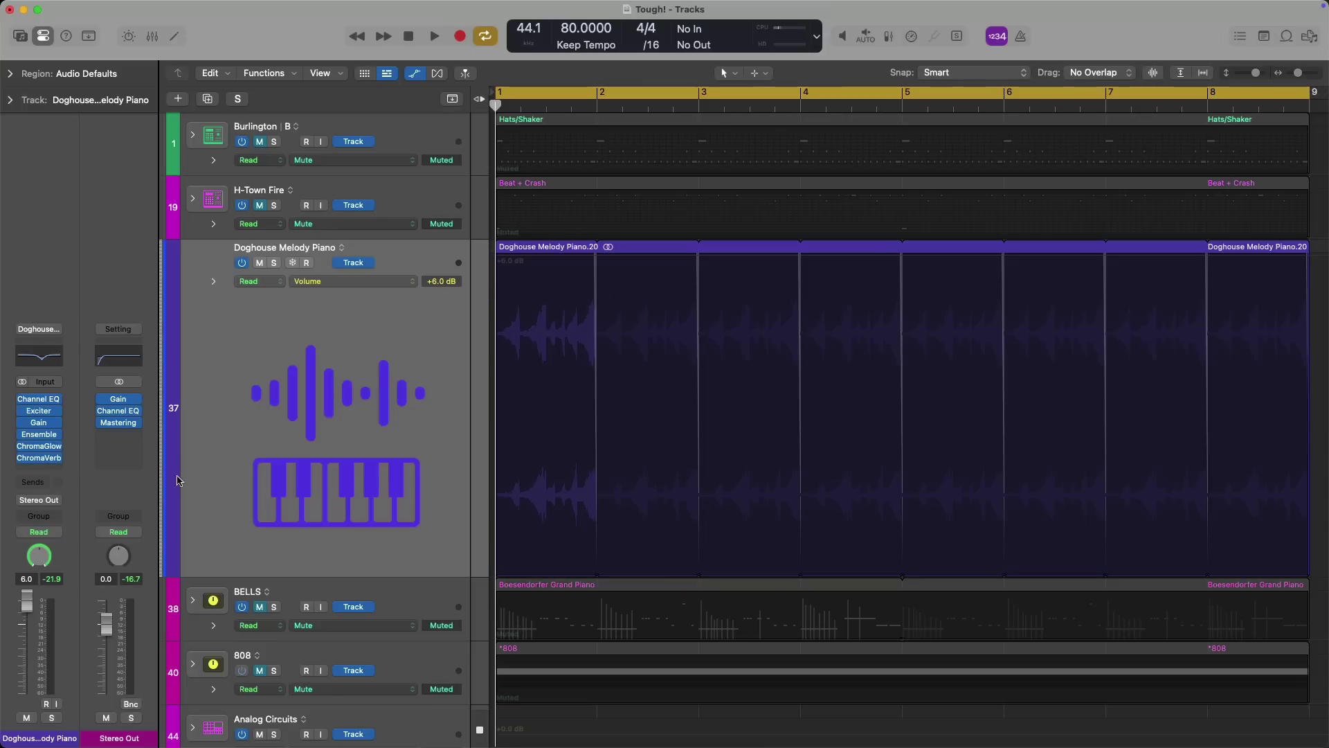
{"action": "left_click", "coordinate": [26, 600], "text": "alt"}
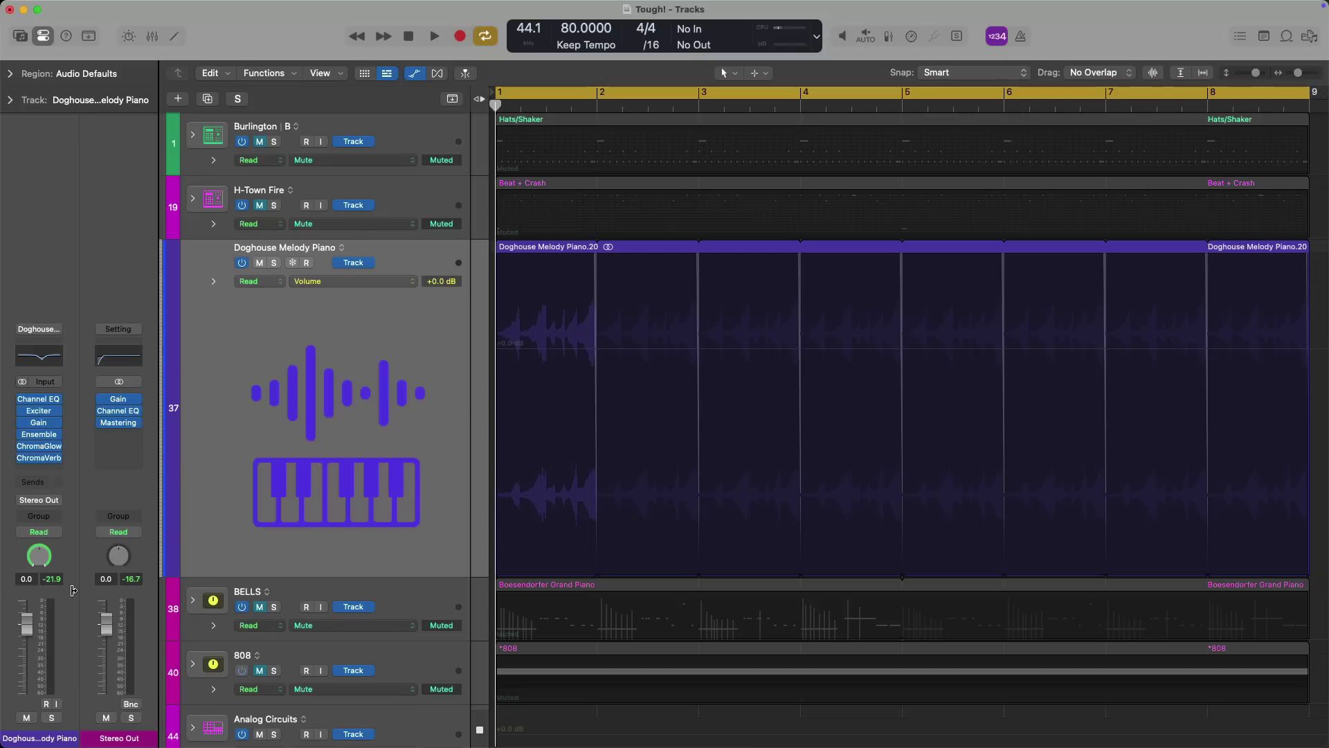
Draw Pan automation hard left at -64, then hard right at +63 mid-bar 1, and play it
{"action": "left_click", "coordinate": [40, 556], "text": "alt"}
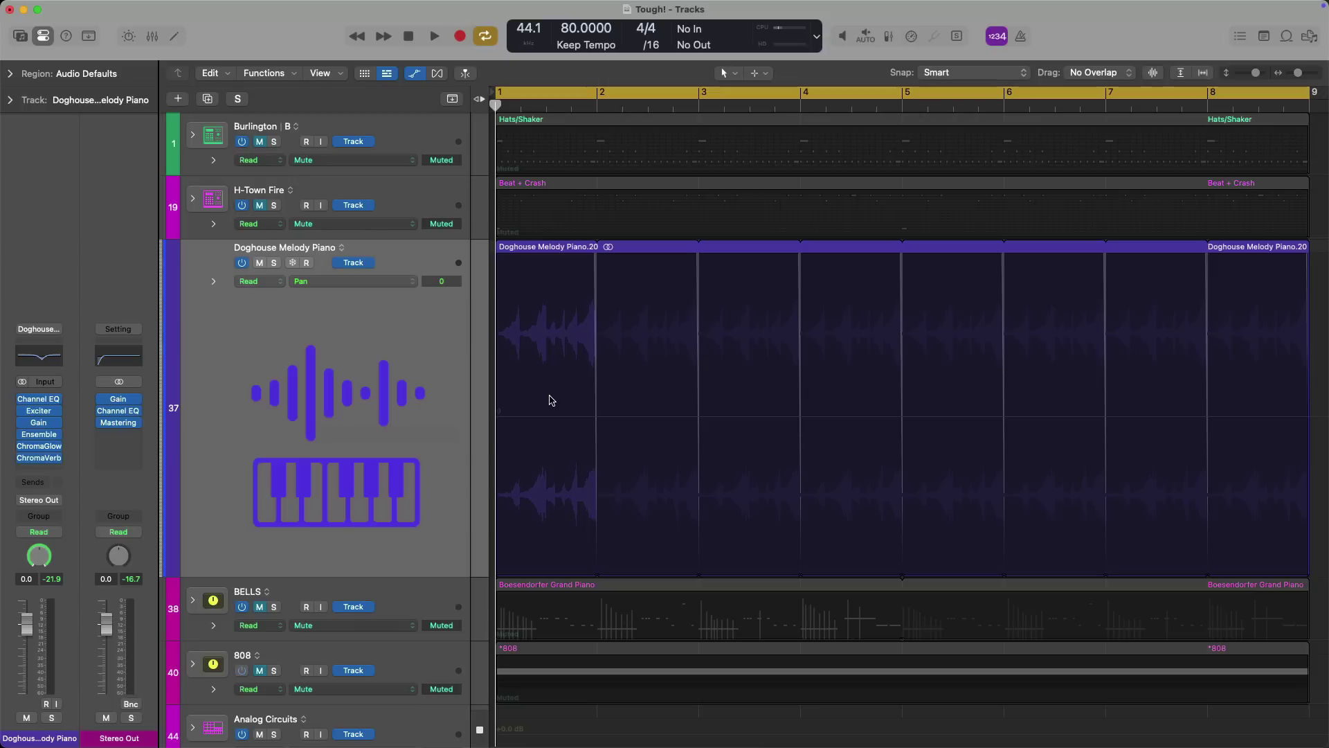
{"action": "left_click", "coordinate": [514, 416]}
{"action": "left_click_drag", "start_coordinate": [515, 417], "coordinate": [513, 254]}
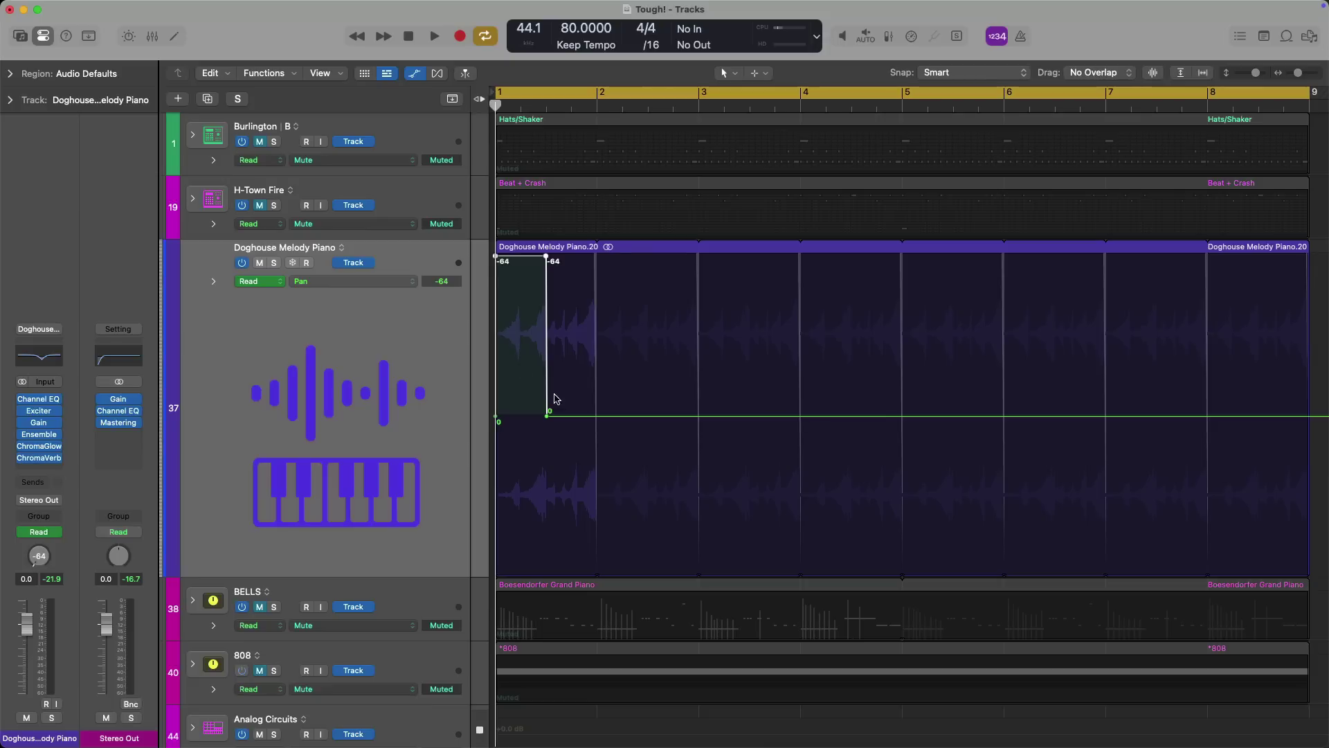
{"action": "left_click_drag", "start_coordinate": [547, 426], "coordinate": [577, 577]}
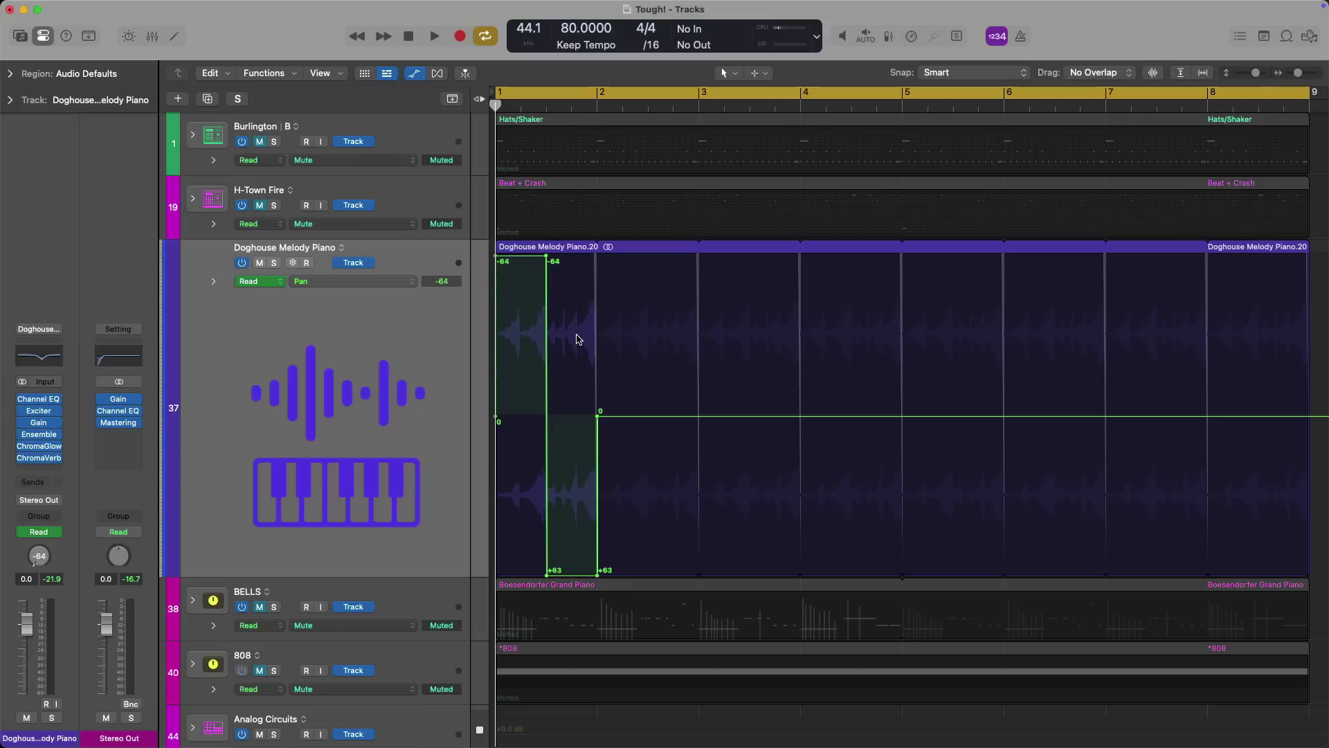
{"action": "key", "text": "space"}
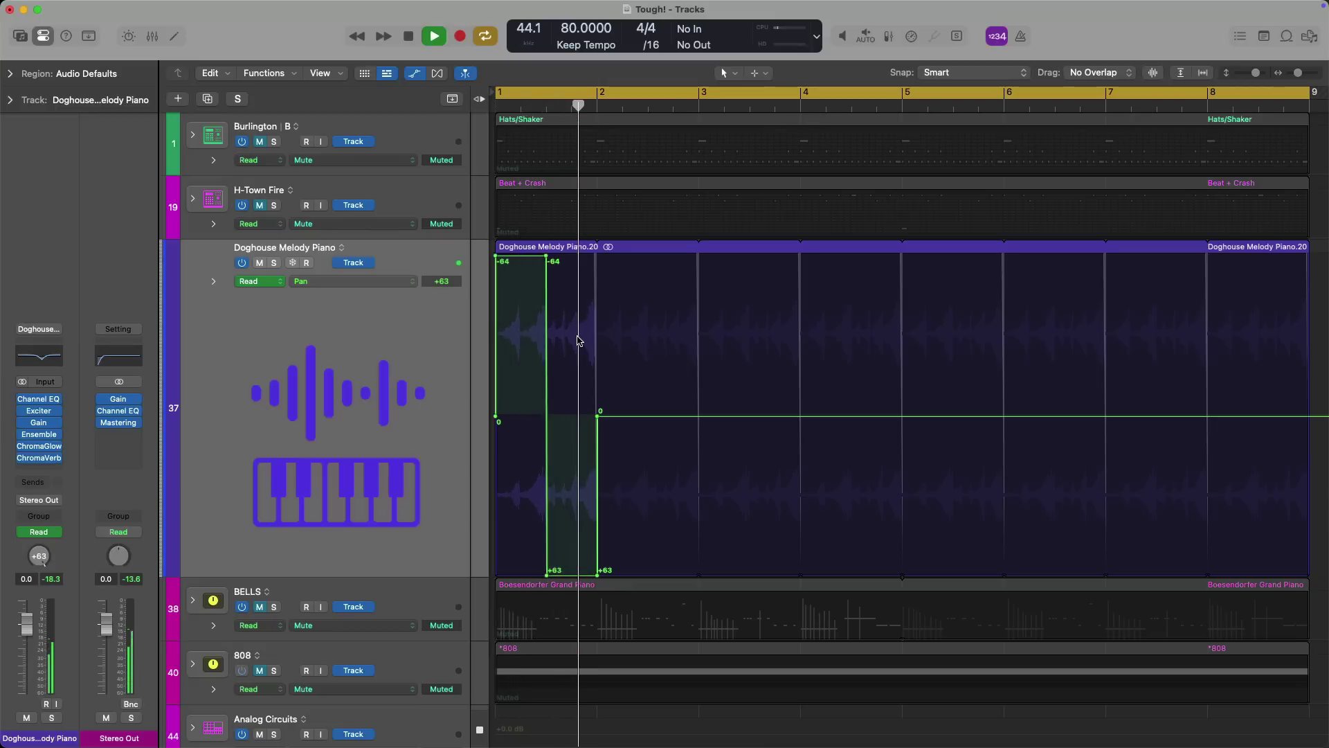
{"action": "key", "text": "space"}
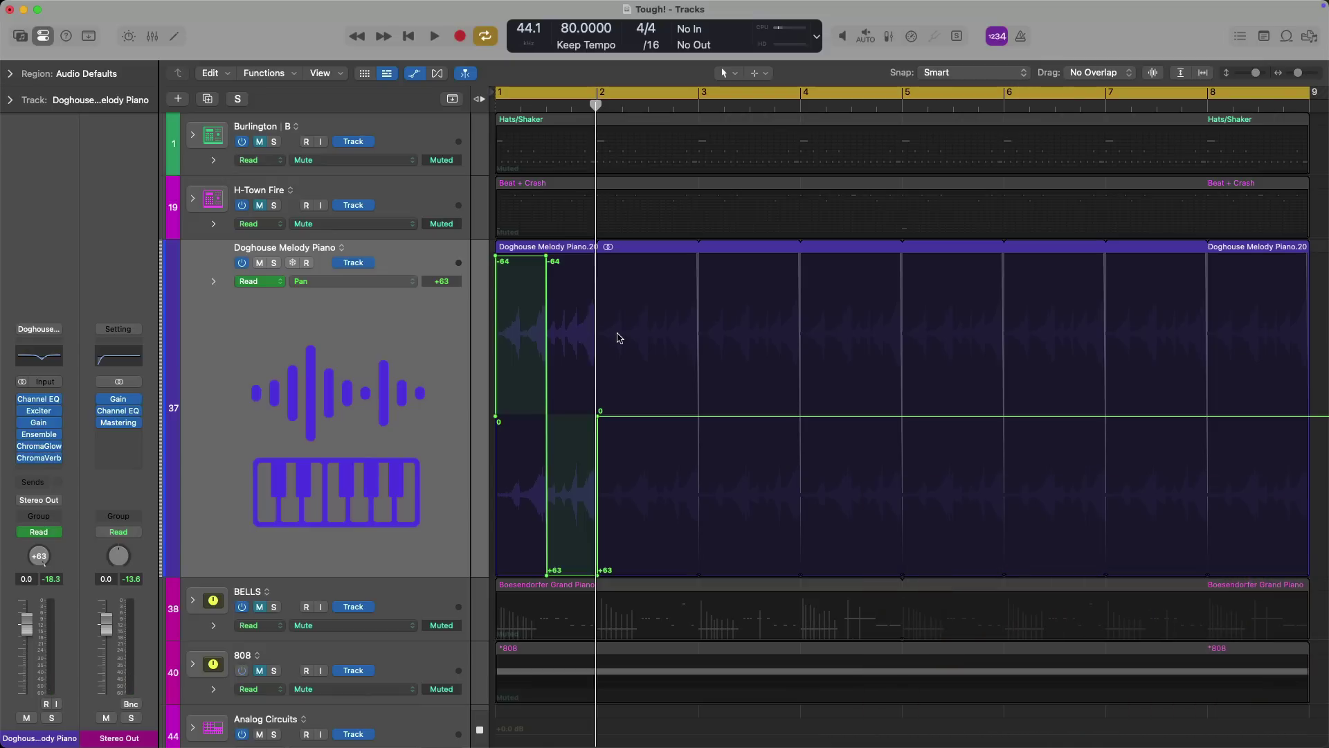
Copy bar 1's hard-left -64 / hard-right +63 pan swing into the following bars through bar 9, then play it back
{"action": "left_click_drag", "start_coordinate": [619, 338], "coordinate": [484, 337]}
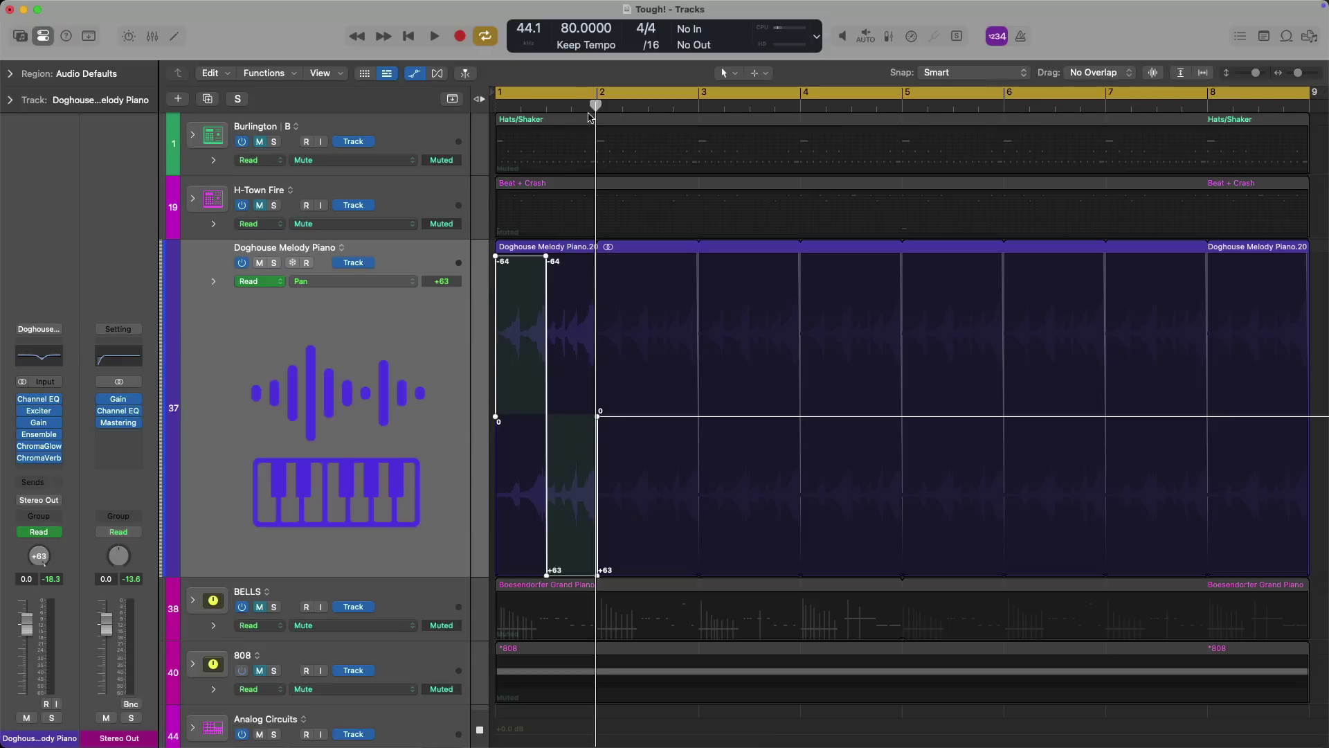
{"action": "left_click", "coordinate": [596, 105]}
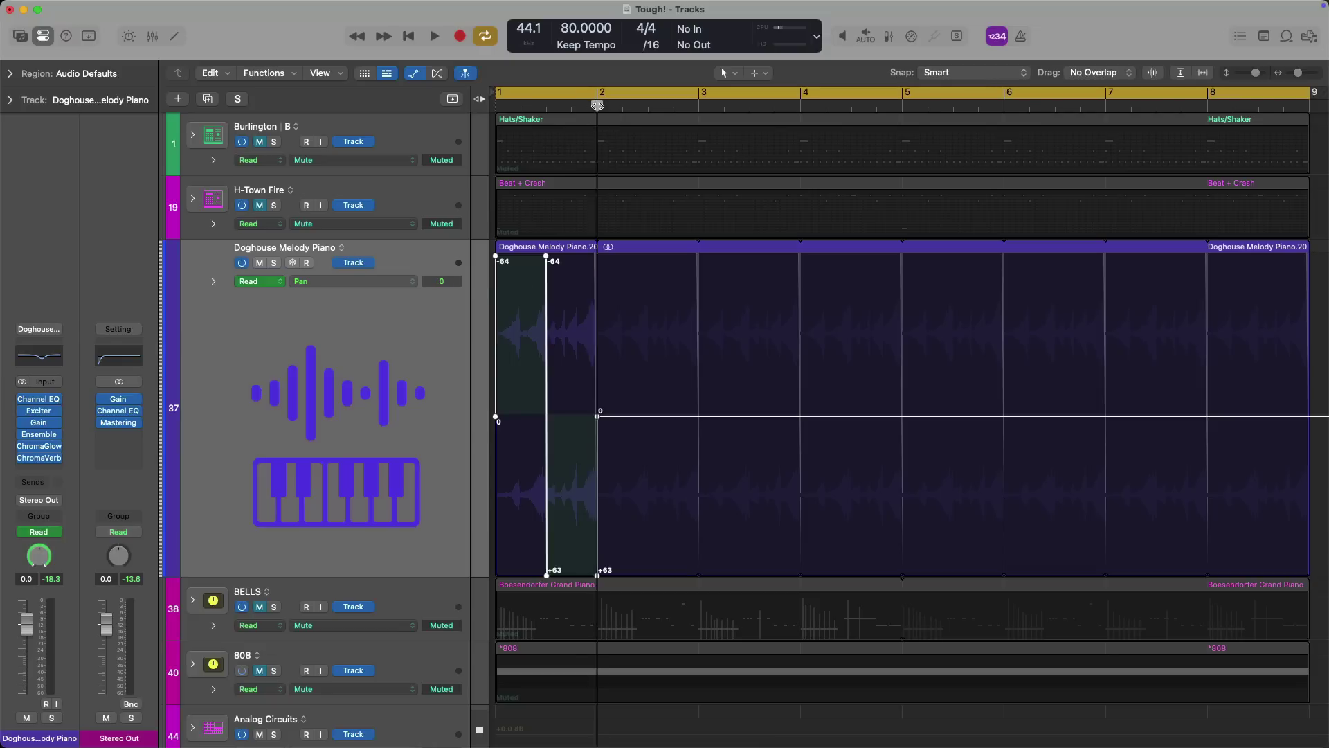
{"action": "key", "text": "super+v"}
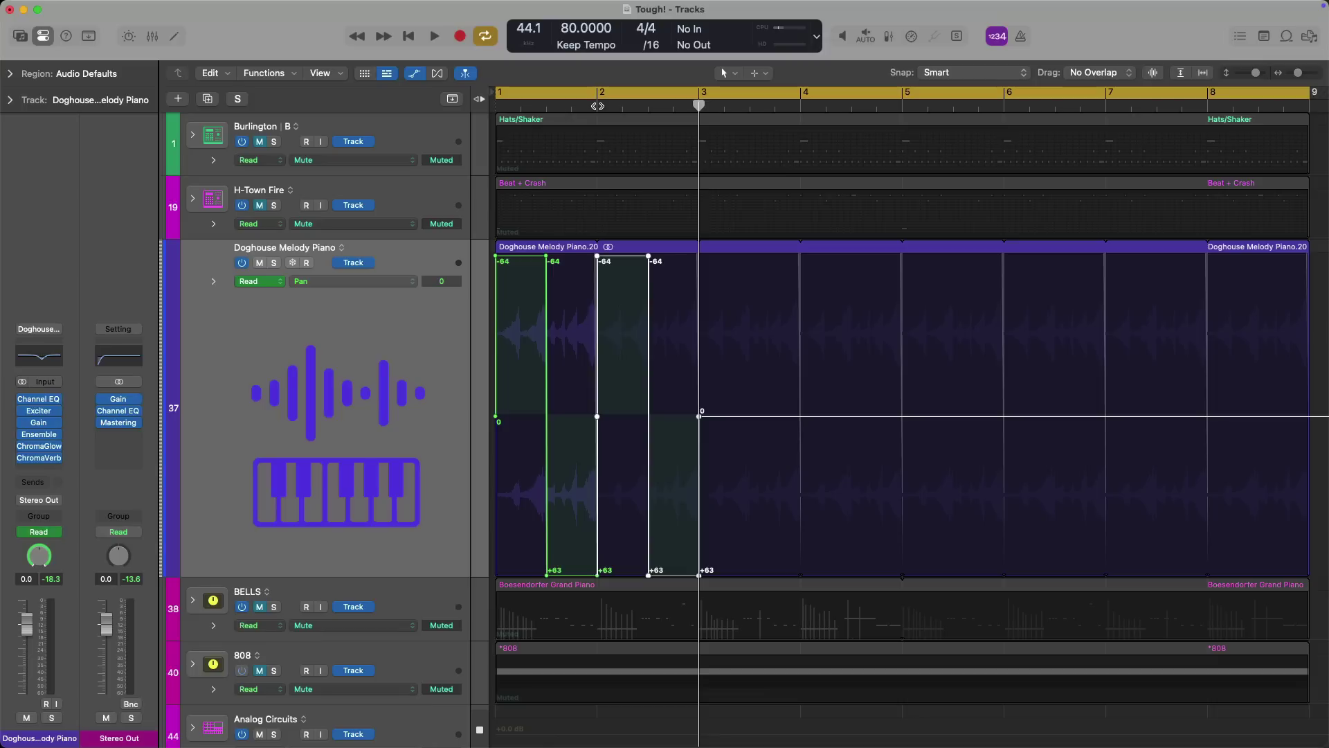
{"action": "key", "text": "super+v"}
{"action": "key", "text": "super+v"}
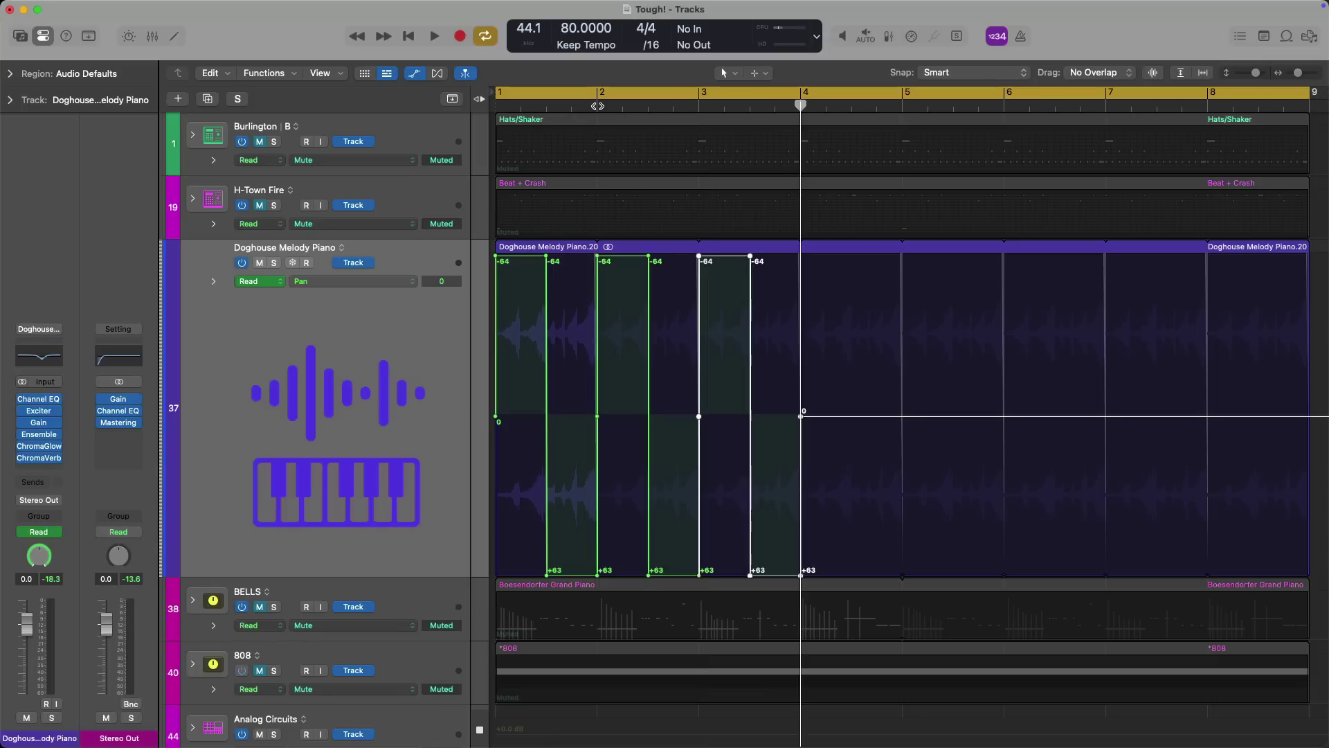
{"action": "key", "text": "super+v"}
{"action": "key", "text": "super+v"}
{"action": "key", "text": "super+v"}
{"action": "key", "text": "super+v"}
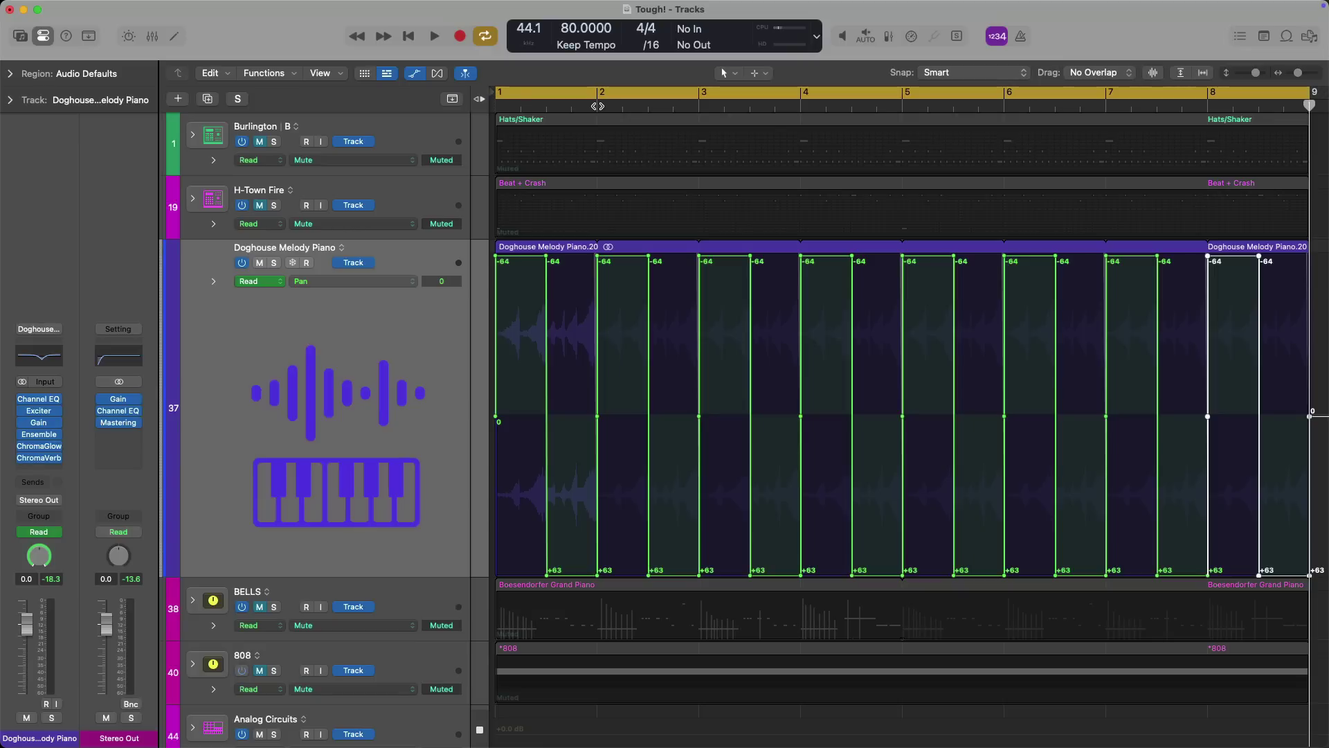
{"action": "key", "text": "space"}
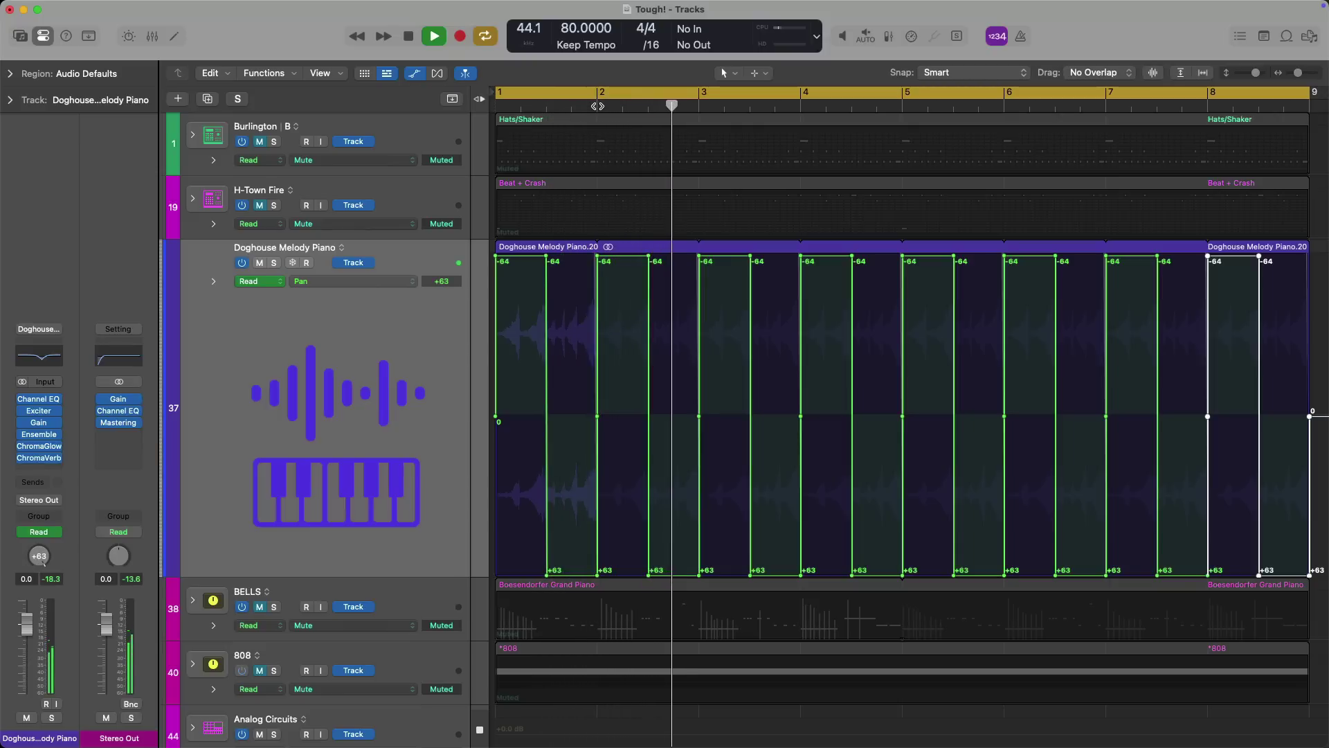
{"action": "key", "text": "space"}
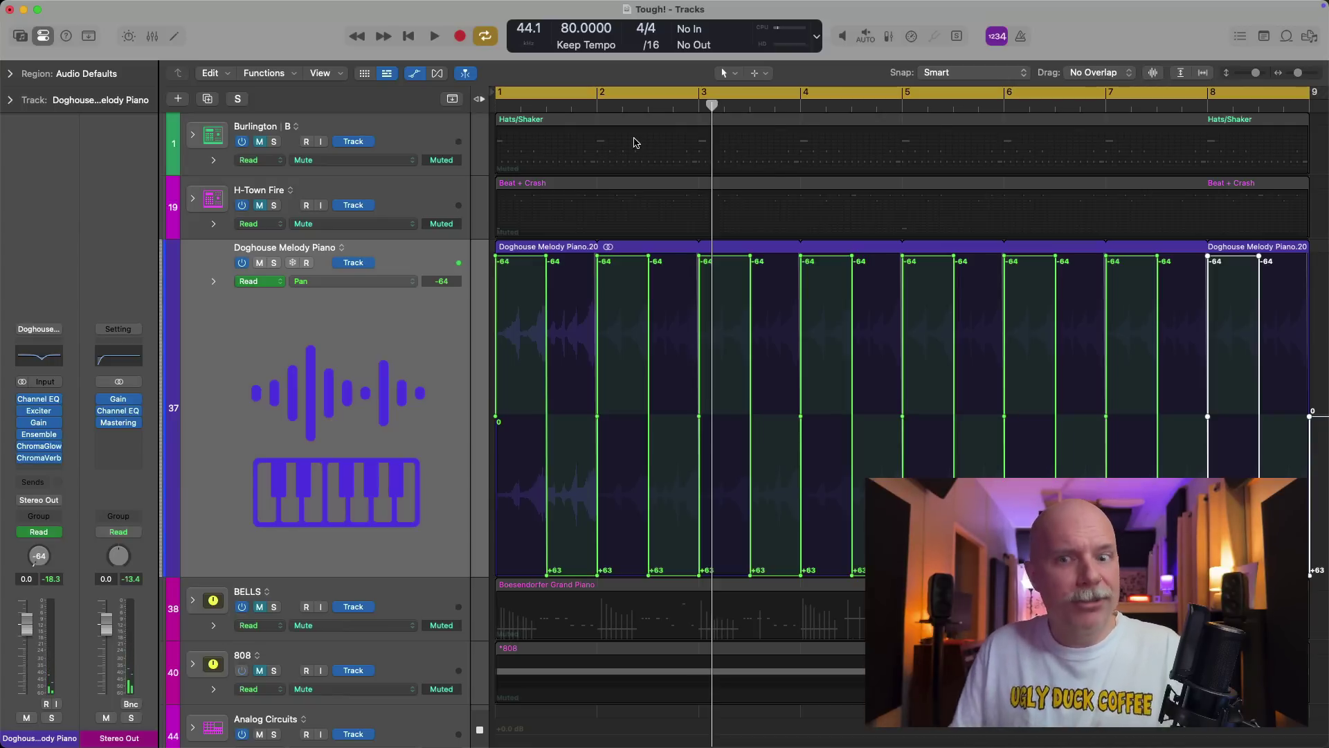
Delete all the repeated Pan automation points and reset the piano's pan knob to 0
{"action": "left_click", "coordinate": [1188, 310]}
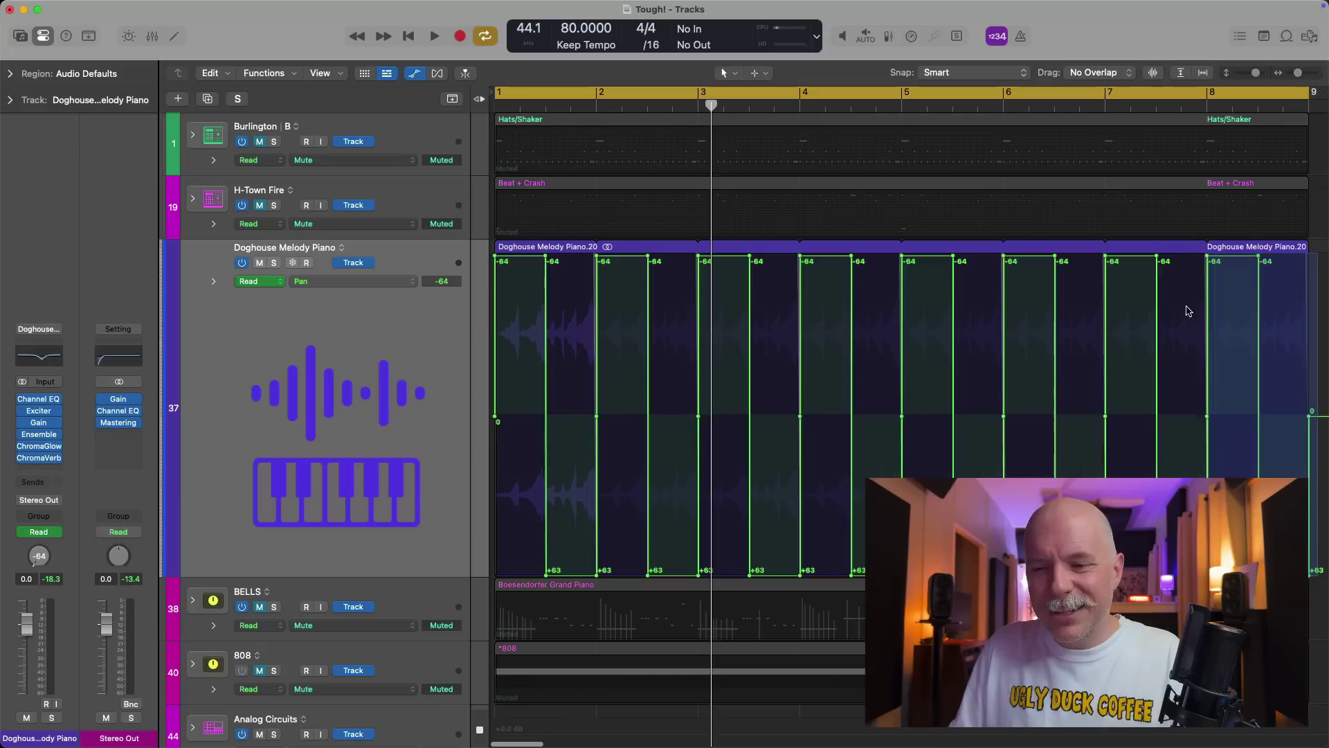
{"action": "left_click_drag", "start_coordinate": [1188, 310], "coordinate": [488, 291]}
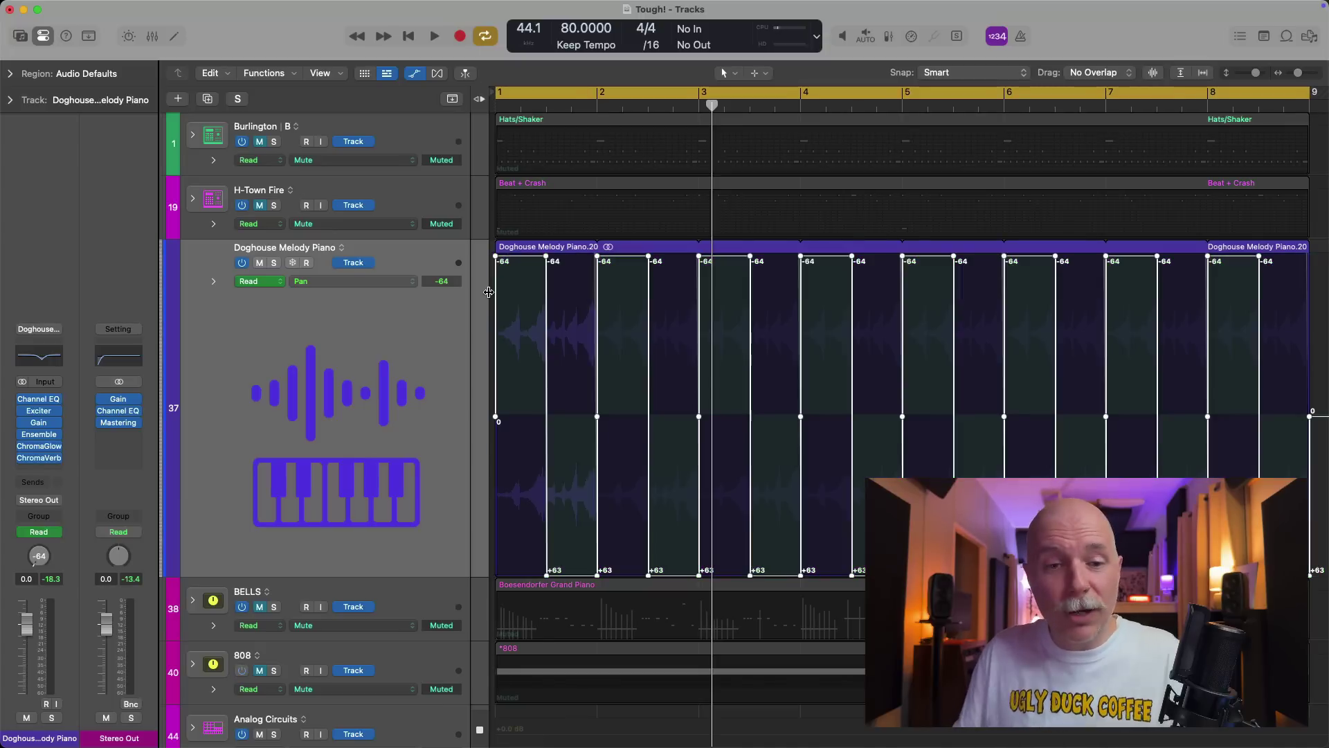
{"action": "key", "text": "Delete"}
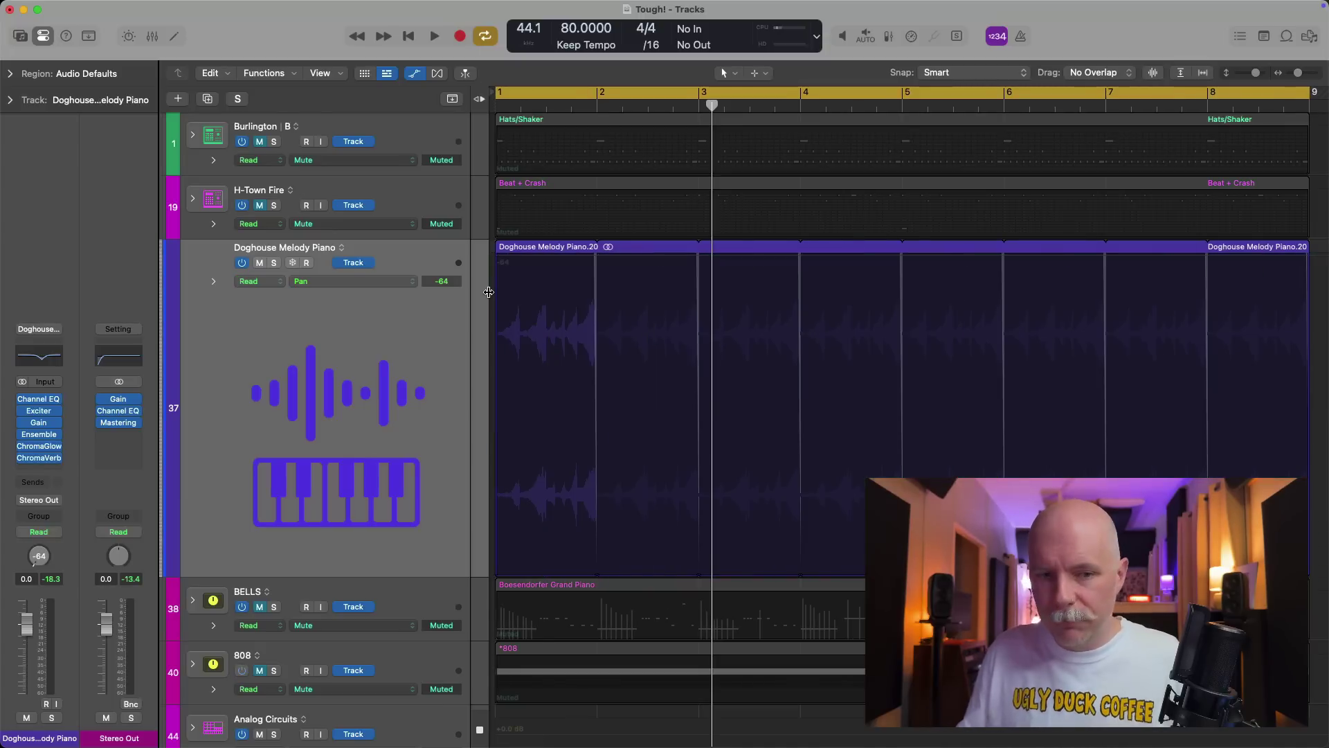
{"action": "left_click", "coordinate": [38, 554], "text": "alt"}
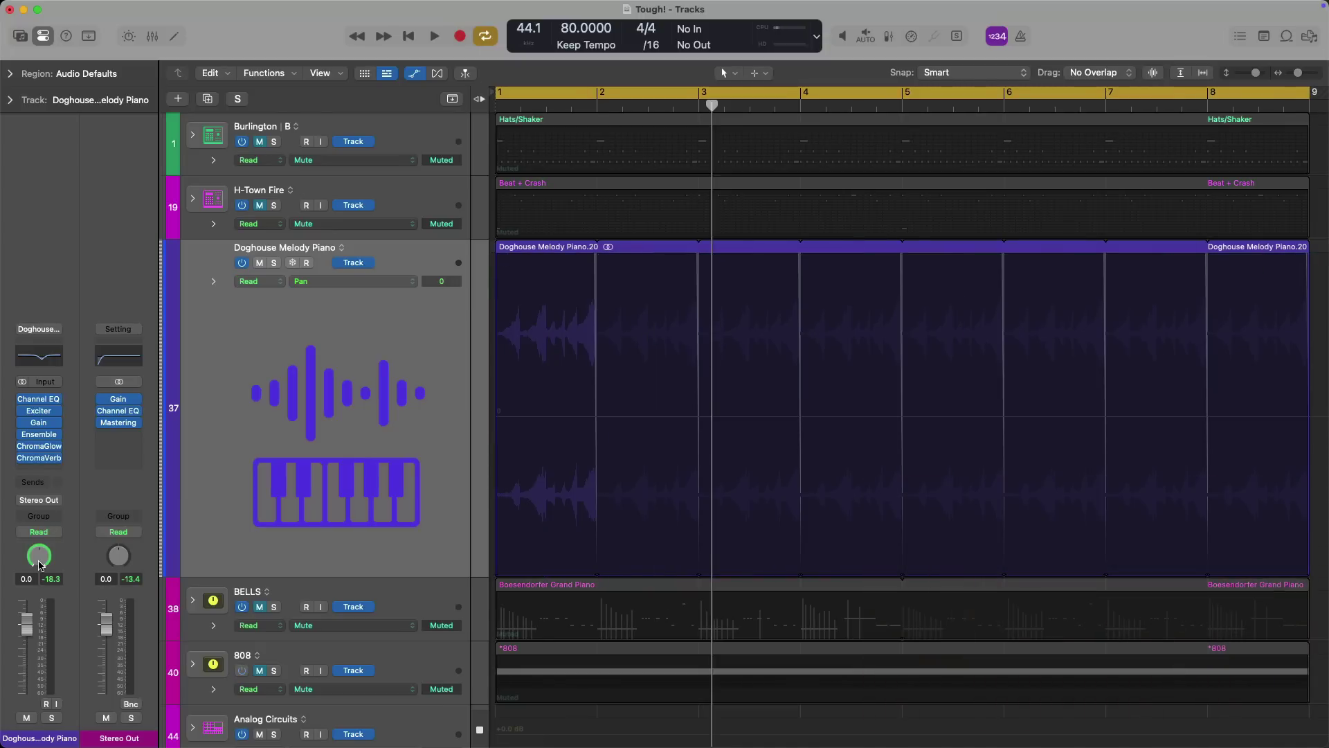
Build a pan V in bar 1 ramping from -64 to +63 and back to -64
{"action": "mouse_move", "coordinate": [497, 419]}
{"action": "left_mouse_down"}
{"action": "mouse_move", "coordinate": [542, 411]}
{"action": "mouse_move", "coordinate": [503, 271]}
{"action": "left_mouse_up"}
{"action": "left_click", "coordinate": [522, 416]}
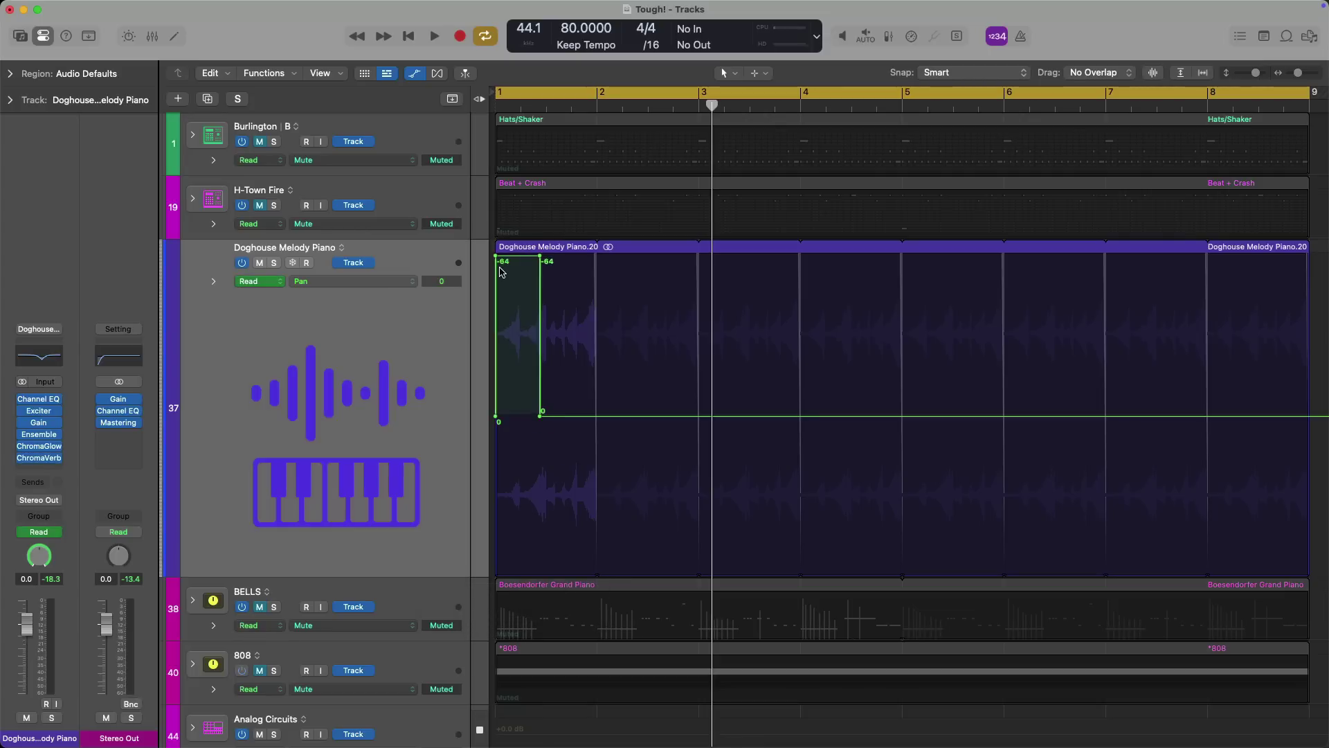
{"action": "left_click", "coordinate": [497, 417]}
{"action": "left_click", "coordinate": [540, 260]}
{"action": "left_click_drag", "start_coordinate": [541, 414], "coordinate": [597, 257]}
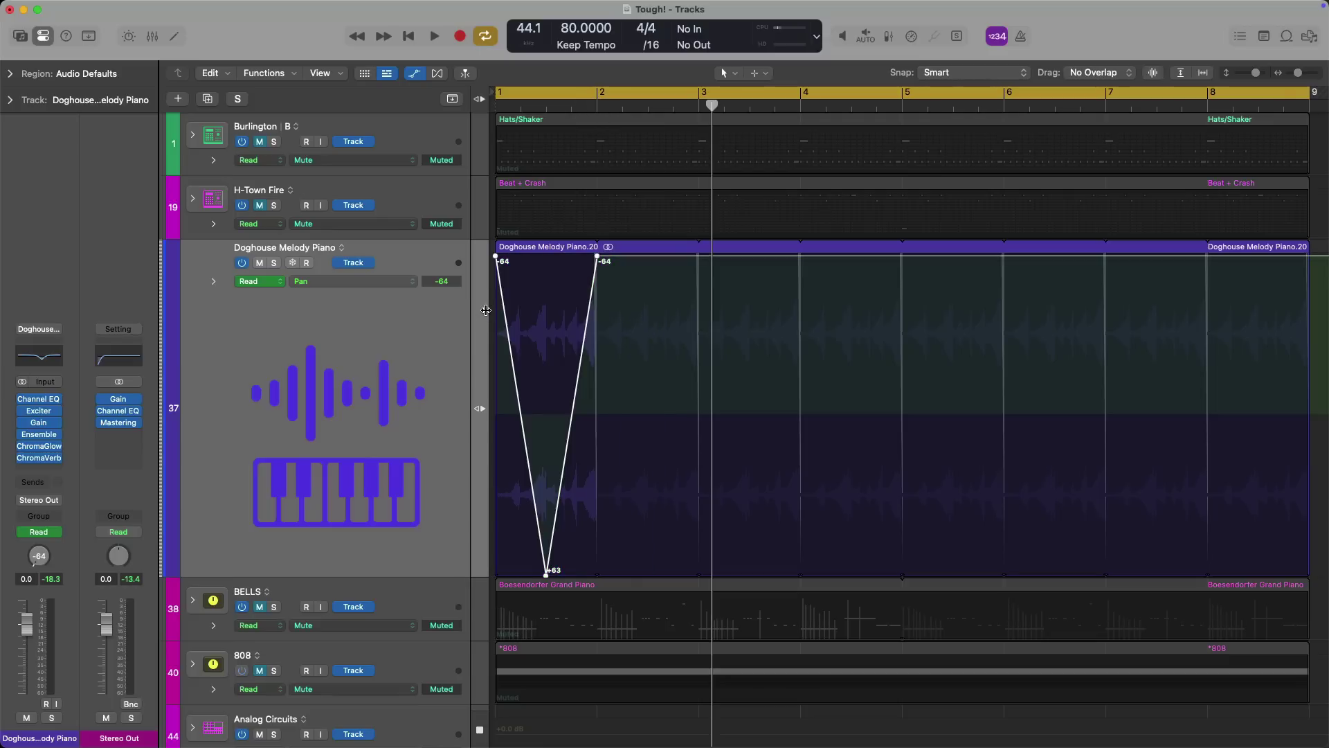
Paste the -64/+63 pan V from bar 2 through bar 9 and play it back
{"action": "left_click", "coordinate": [594, 101]}
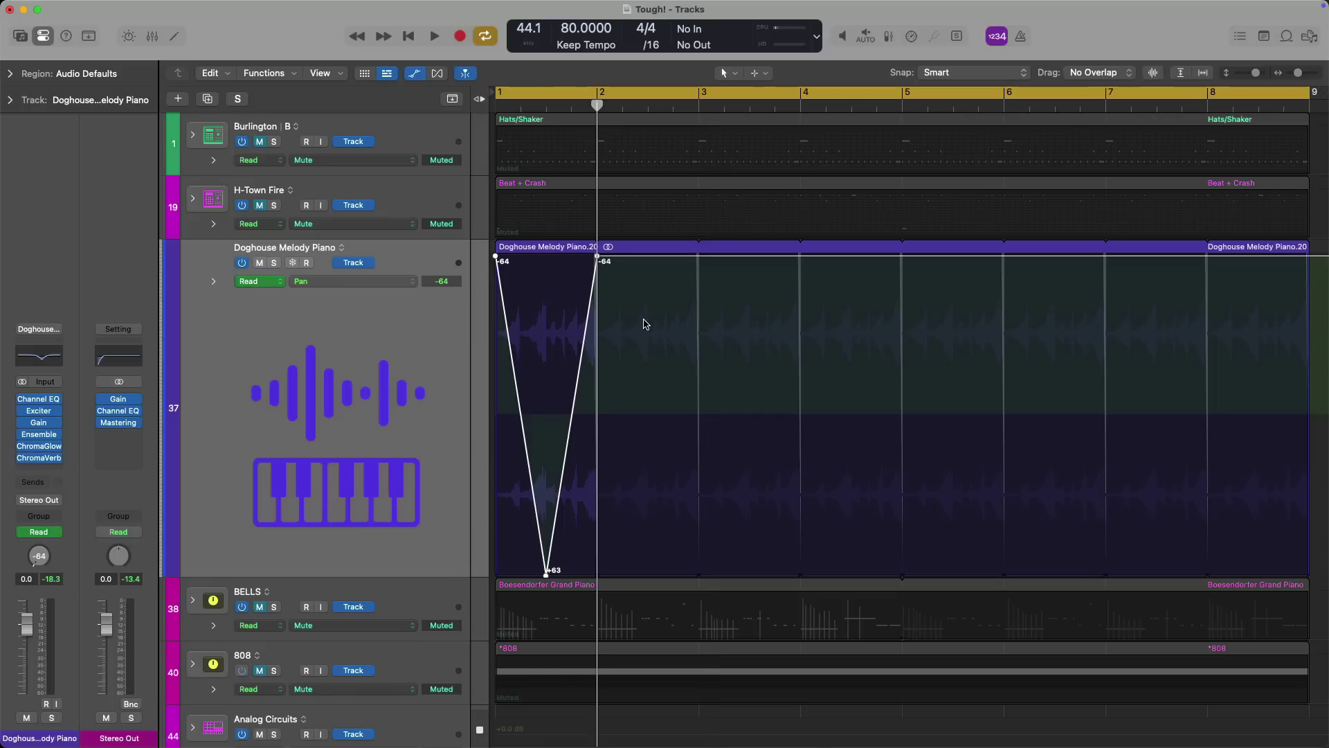
{"action": "key", "text": "super+v"}
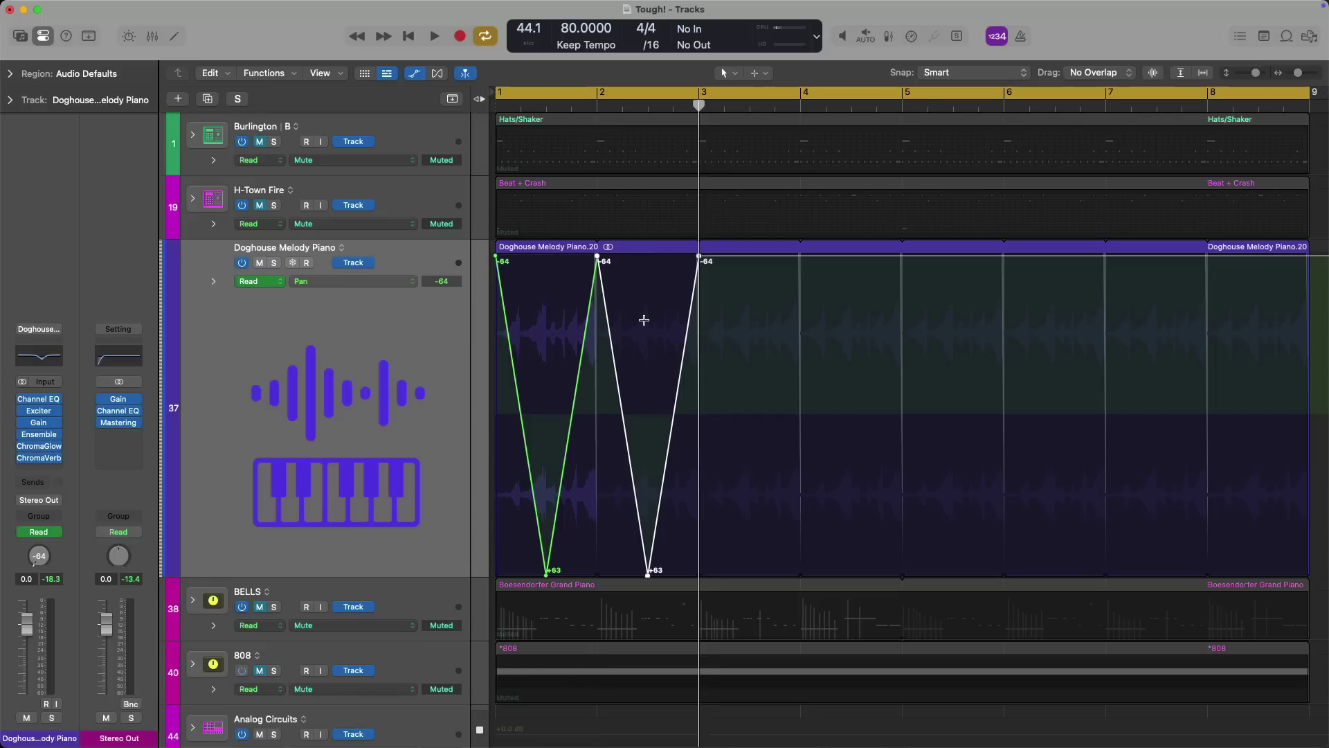
{"action": "key", "text": "super+v"}
{"action": "key", "text": "super+v"}
{"action": "key", "text": "super+v"}
{"action": "key", "text": "super+v"}
{"action": "key", "text": "super+v"}
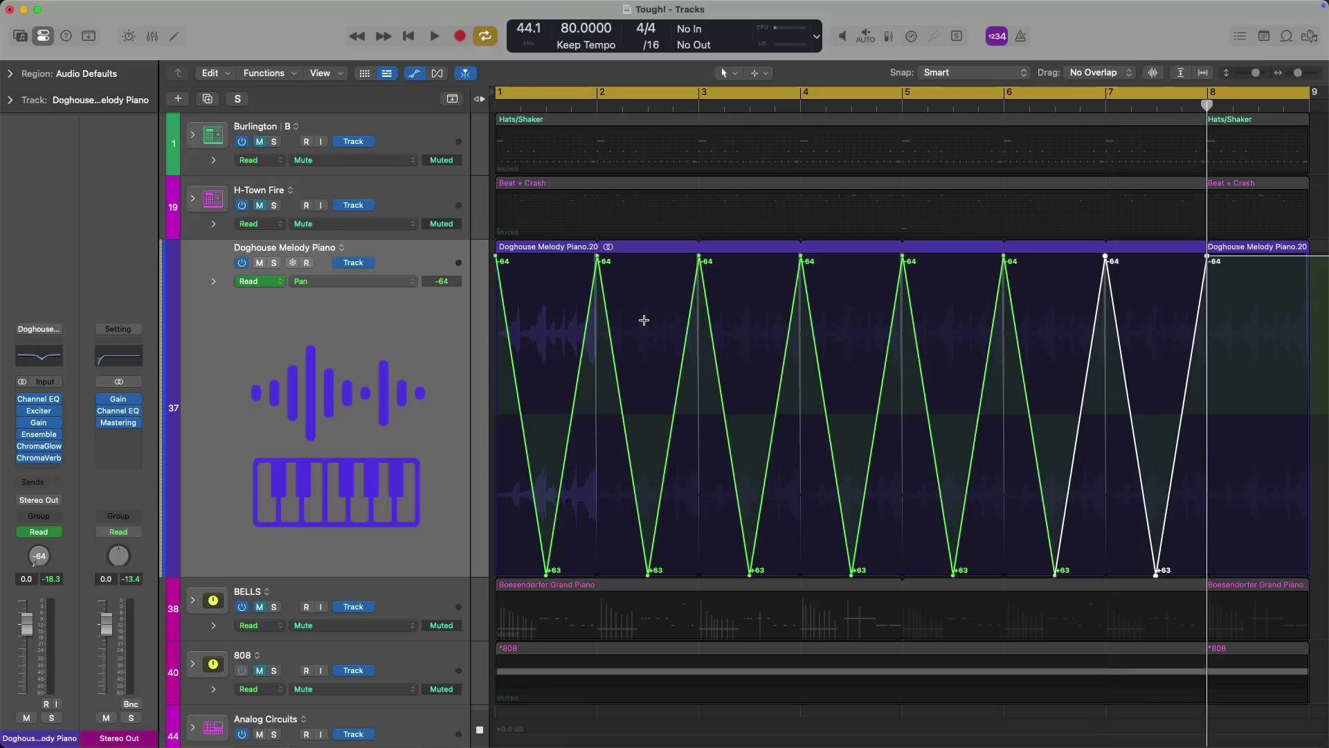
{"action": "key", "text": "super+v"}
{"action": "key", "text": "space"}
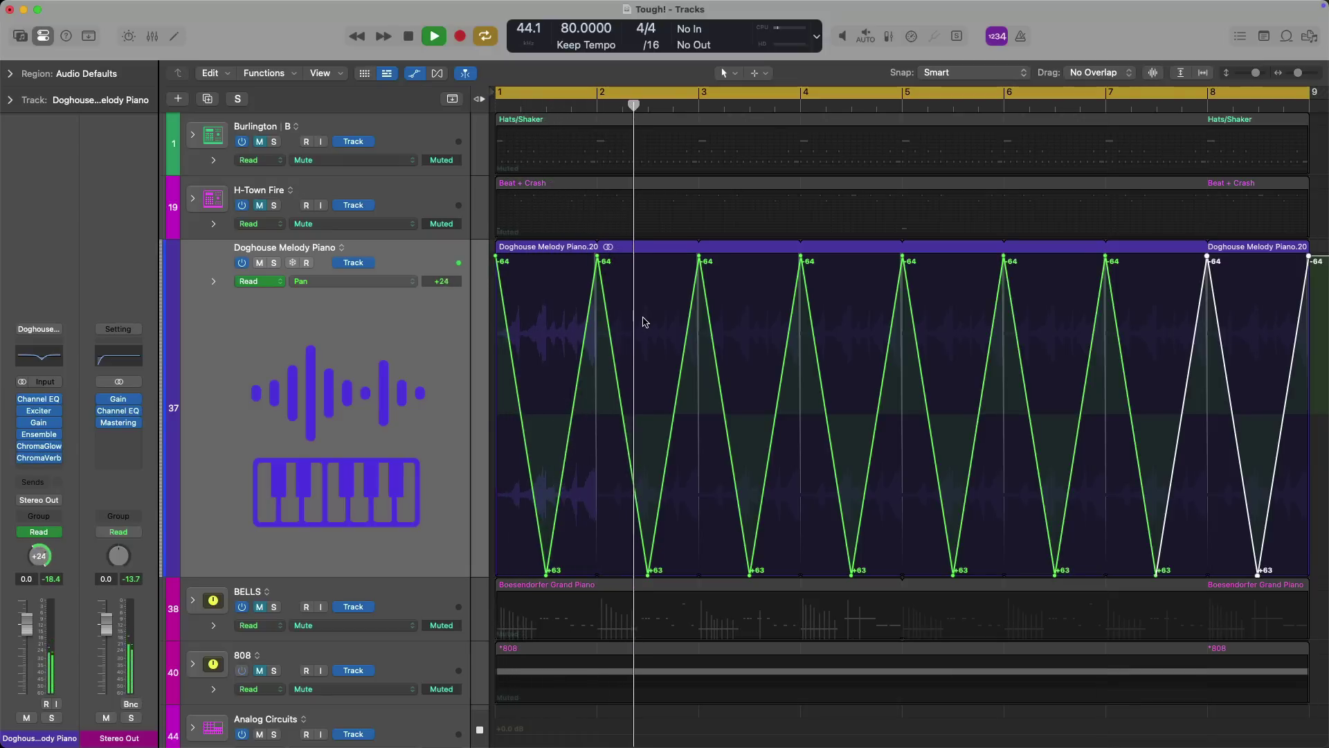
{"action": "key", "text": "space"}
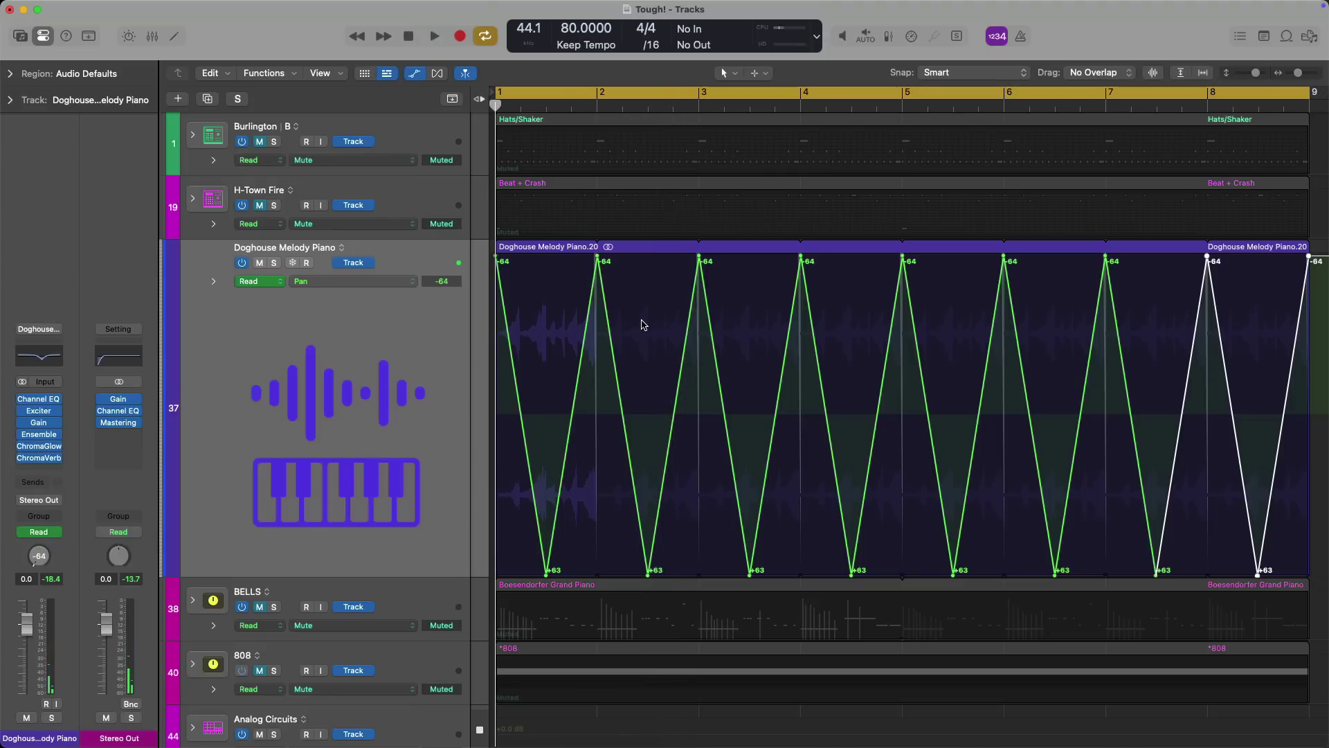
Pencil-draw a jagged pan squiggle between -36 and +11 in bar 1, then select its points
{"action": "key", "text": "t"}
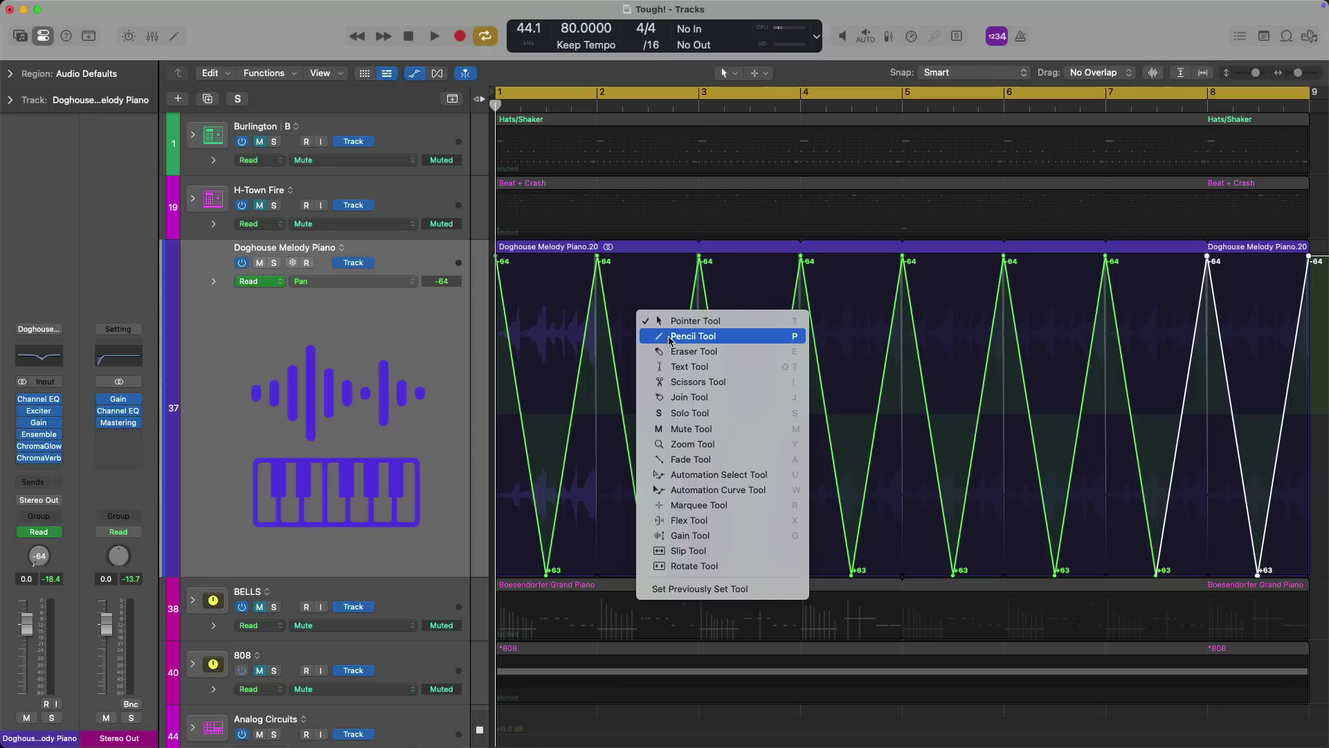
{"action": "left_click", "coordinate": [669, 337]}
{"action": "mouse_move", "coordinate": [516, 379]}
{"action": "left_mouse_down"}
{"action": "mouse_move", "coordinate": [546, 396]}
{"action": "mouse_move", "coordinate": [544, 322]}
{"action": "mouse_move", "coordinate": [572, 357]}
{"action": "left_mouse_up"}
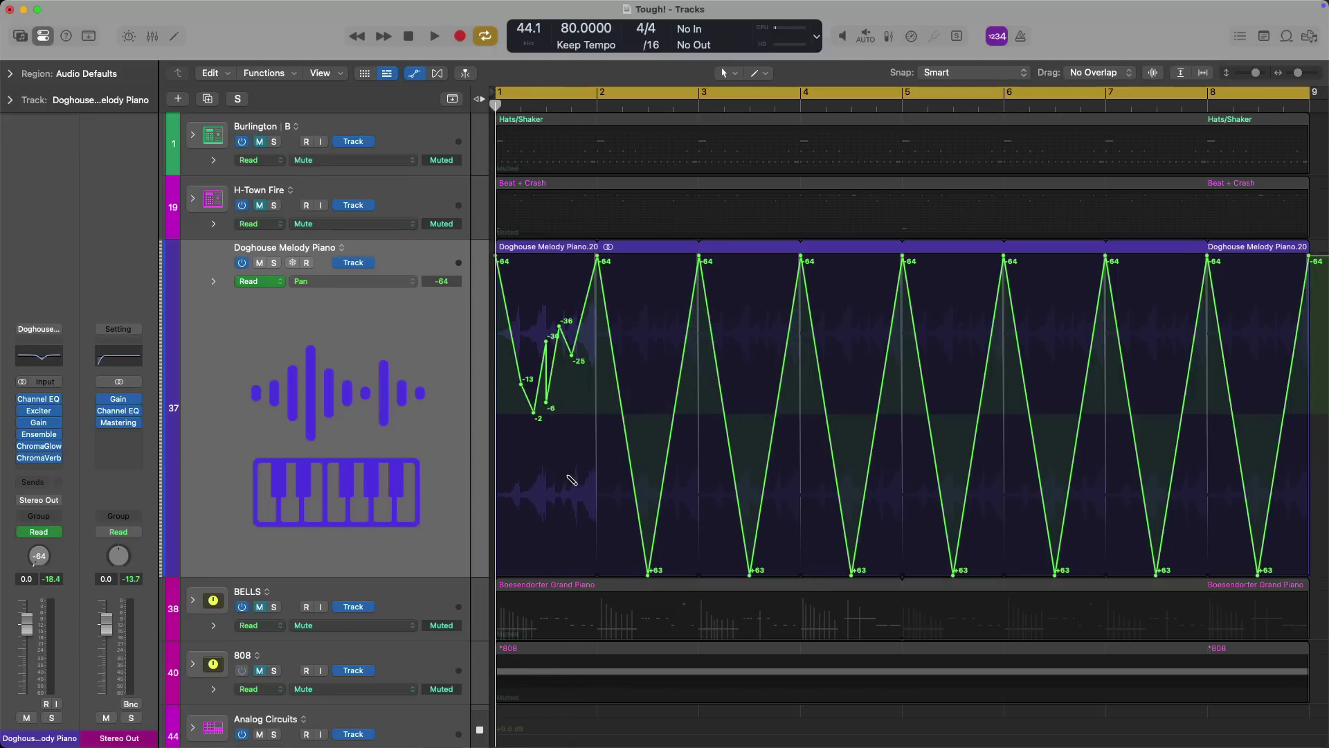
{"action": "mouse_move", "coordinate": [576, 416]}
{"action": "left_mouse_down"}
{"action": "mouse_move", "coordinate": [574, 443]}
{"action": "mouse_move", "coordinate": [572, 378]}
{"action": "mouse_move", "coordinate": [573, 456]}
{"action": "mouse_move", "coordinate": [571, 443]}
{"action": "left_mouse_up"}
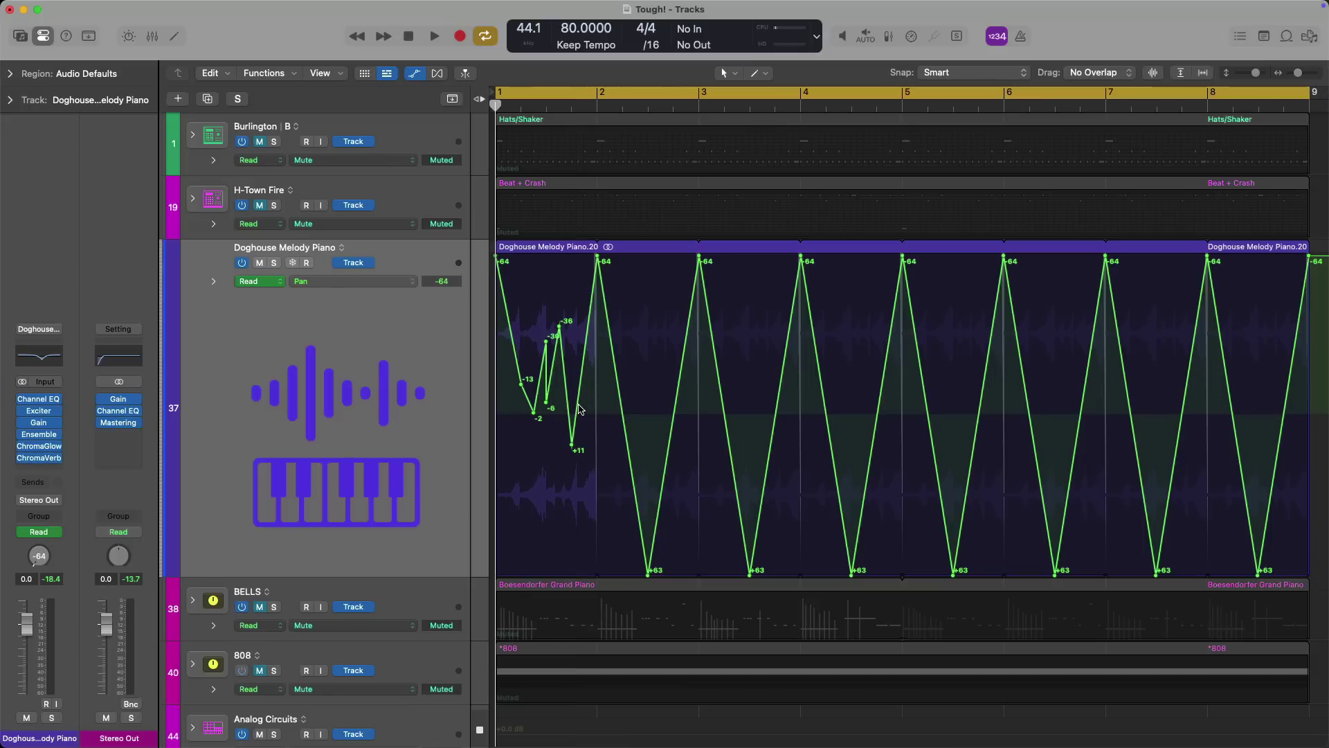
{"action": "left_click_drag", "start_coordinate": [599, 377], "coordinate": [498, 365]}
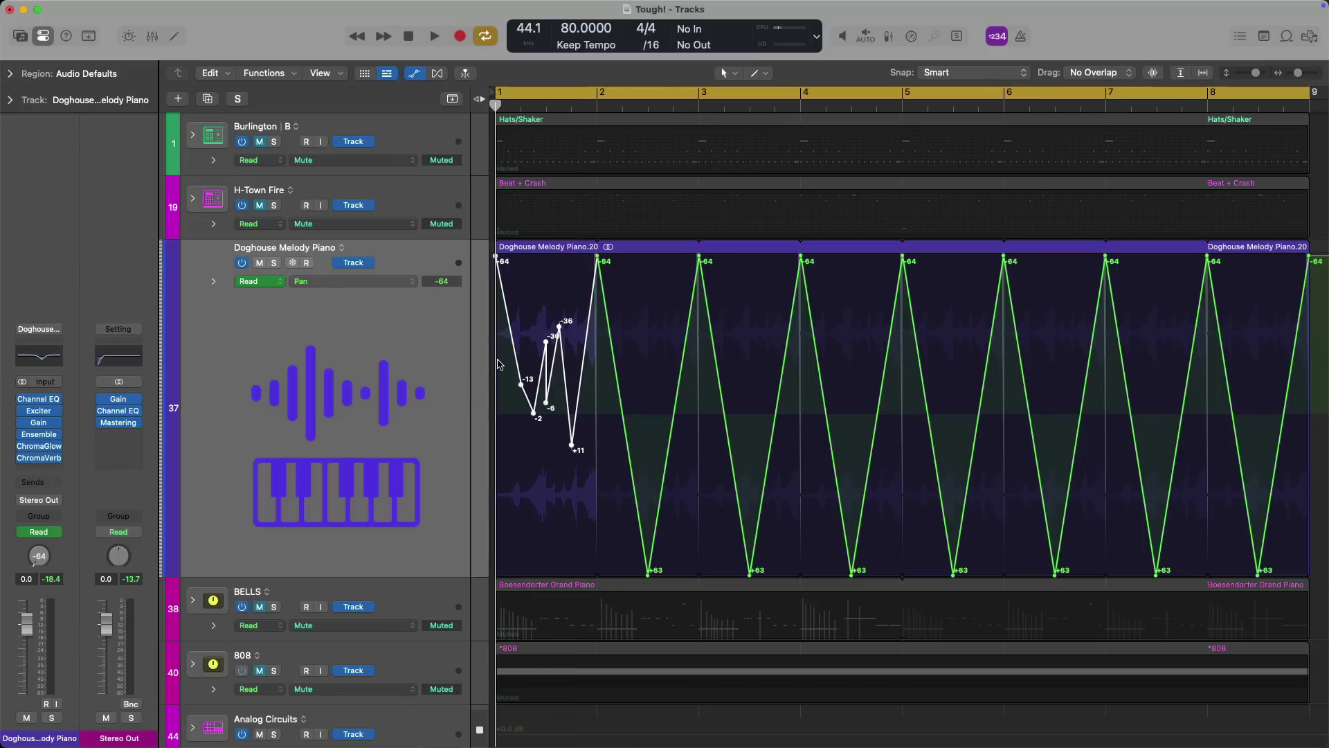
Paste the bar-1 pan squiggle into the following bars and play the result
{"action": "key", "text": "period"}
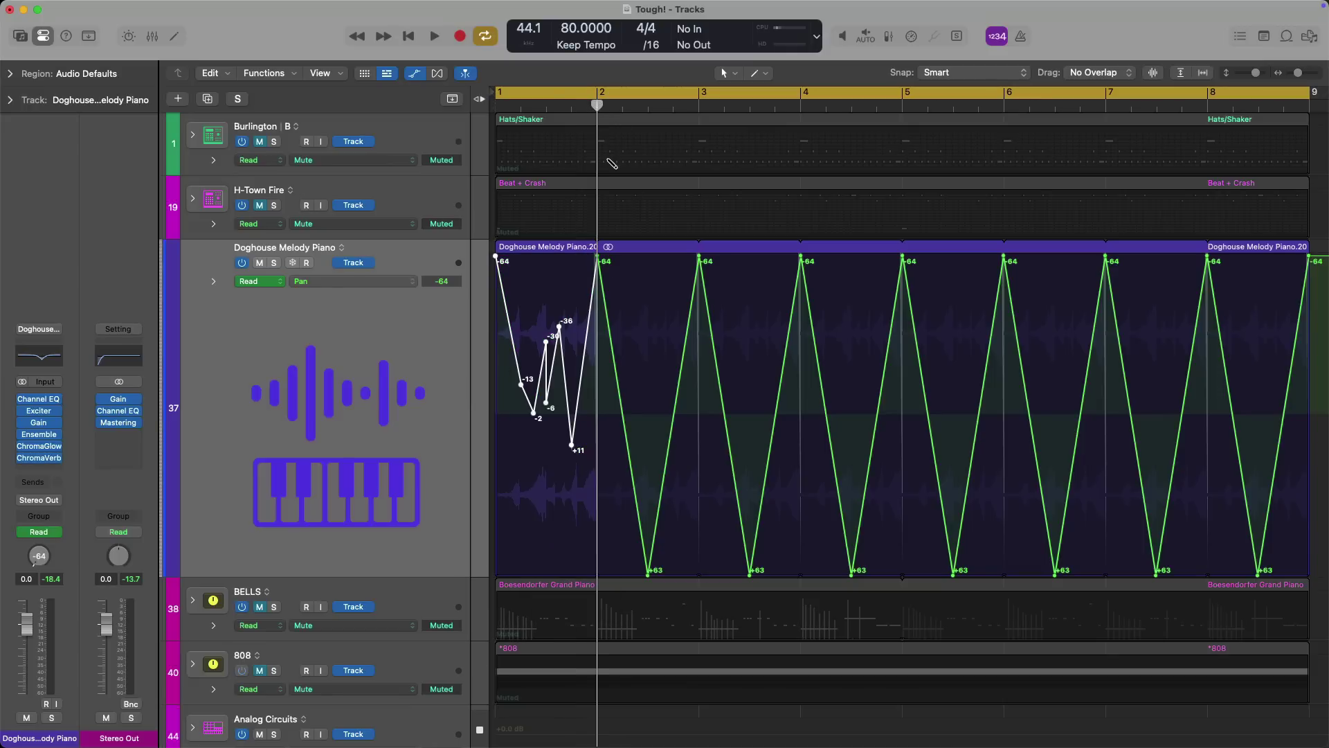
{"action": "key", "text": "super+v"}
{"action": "key", "text": "super+v"}
{"action": "key", "text": "super+v"}
{"action": "key", "text": "super+v"}
{"action": "key", "text": "super+v"}
{"action": "key", "text": "super+v"}
{"action": "key", "text": "super+v"}
{"action": "key", "text": "super+v"}
{"action": "key", "text": "super+v"}
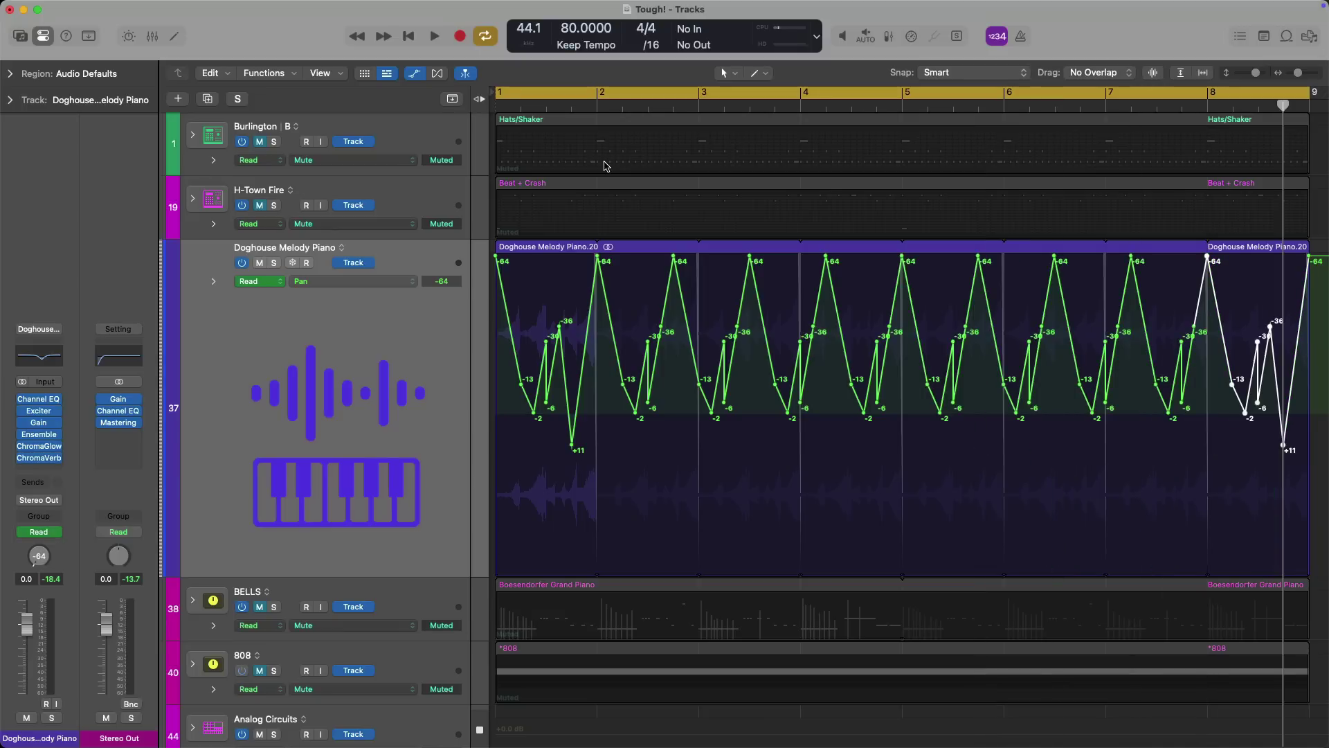
{"action": "key", "text": "Return"}
{"action": "key", "text": "space"}
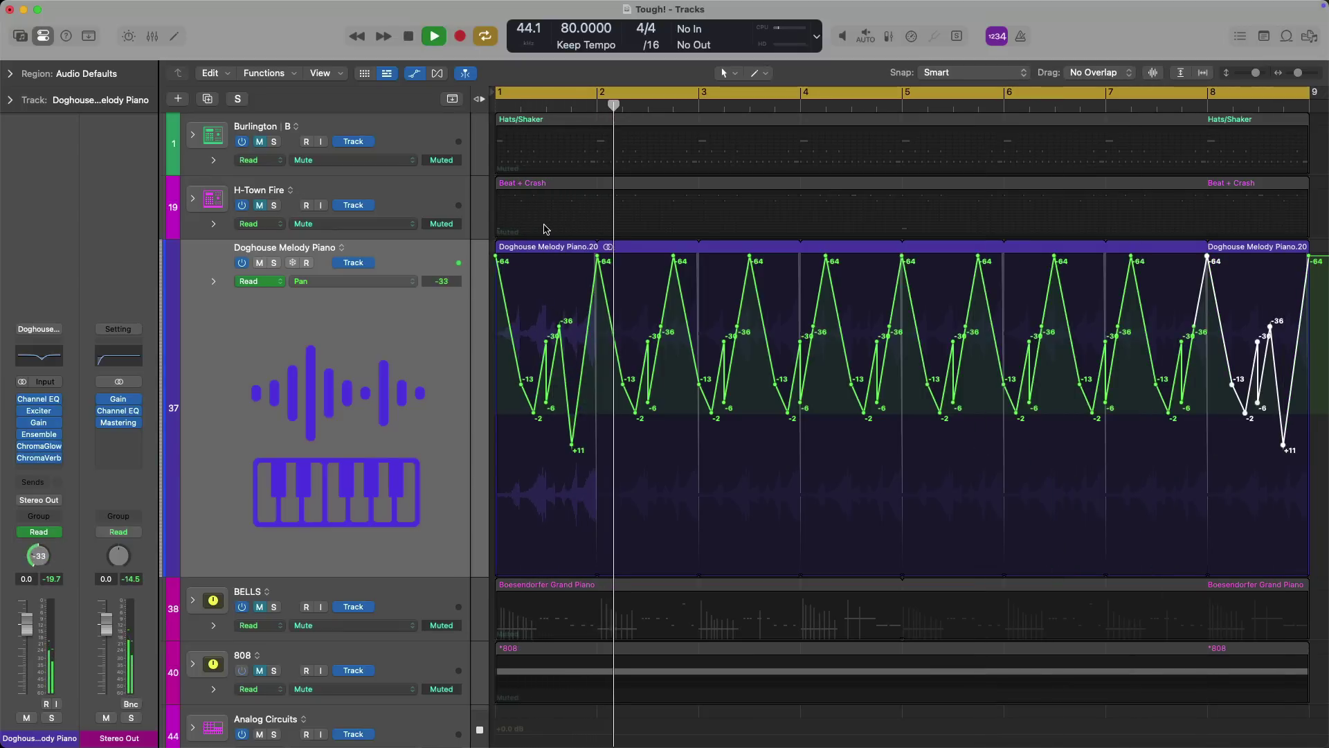
{"action": "key", "text": "space"}
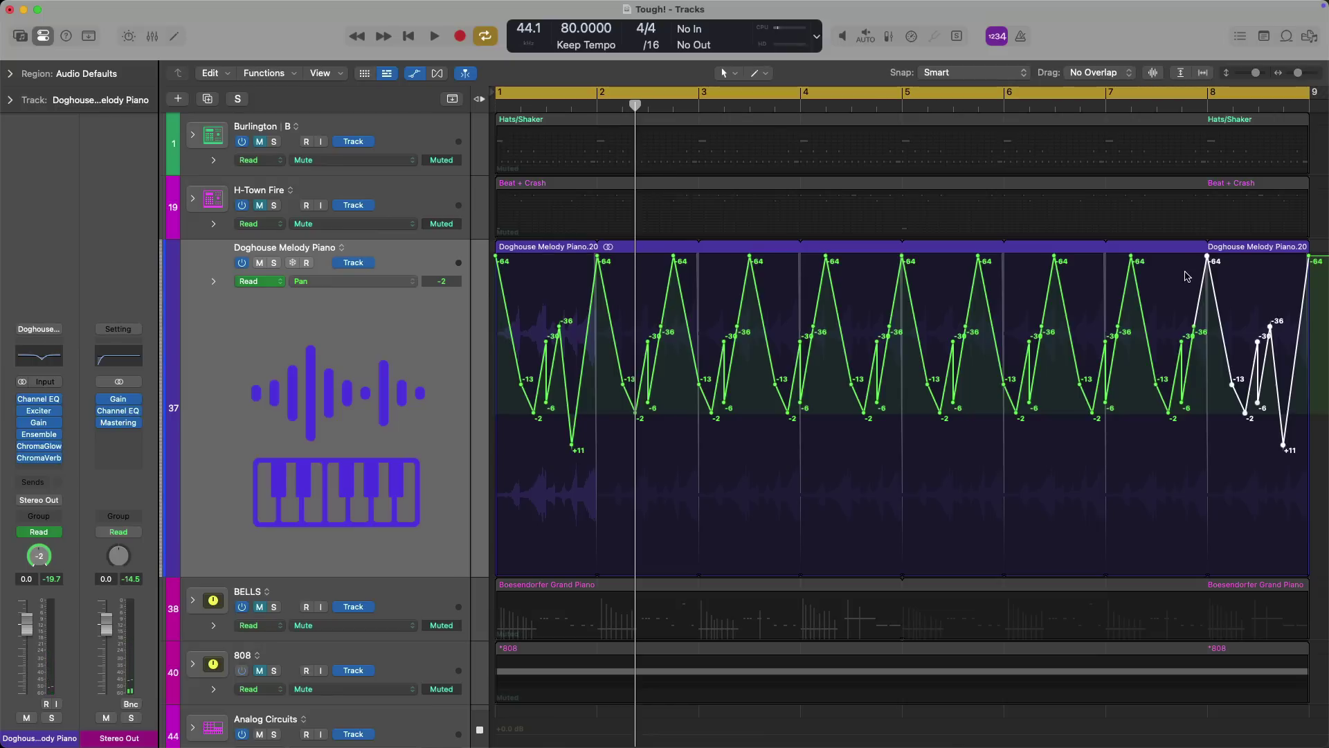
Undo the pasted copies, restore the single bar-1 squiggle, and select its points
{"action": "key", "text": "super+z"}
{"action": "key", "text": "super+z"}
{"action": "key", "text": "super+z"}
{"action": "key", "text": "super+z"}
{"action": "key", "text": "super+z"}
{"action": "key", "text": "super+z"}
{"action": "key", "text": "super+z"}
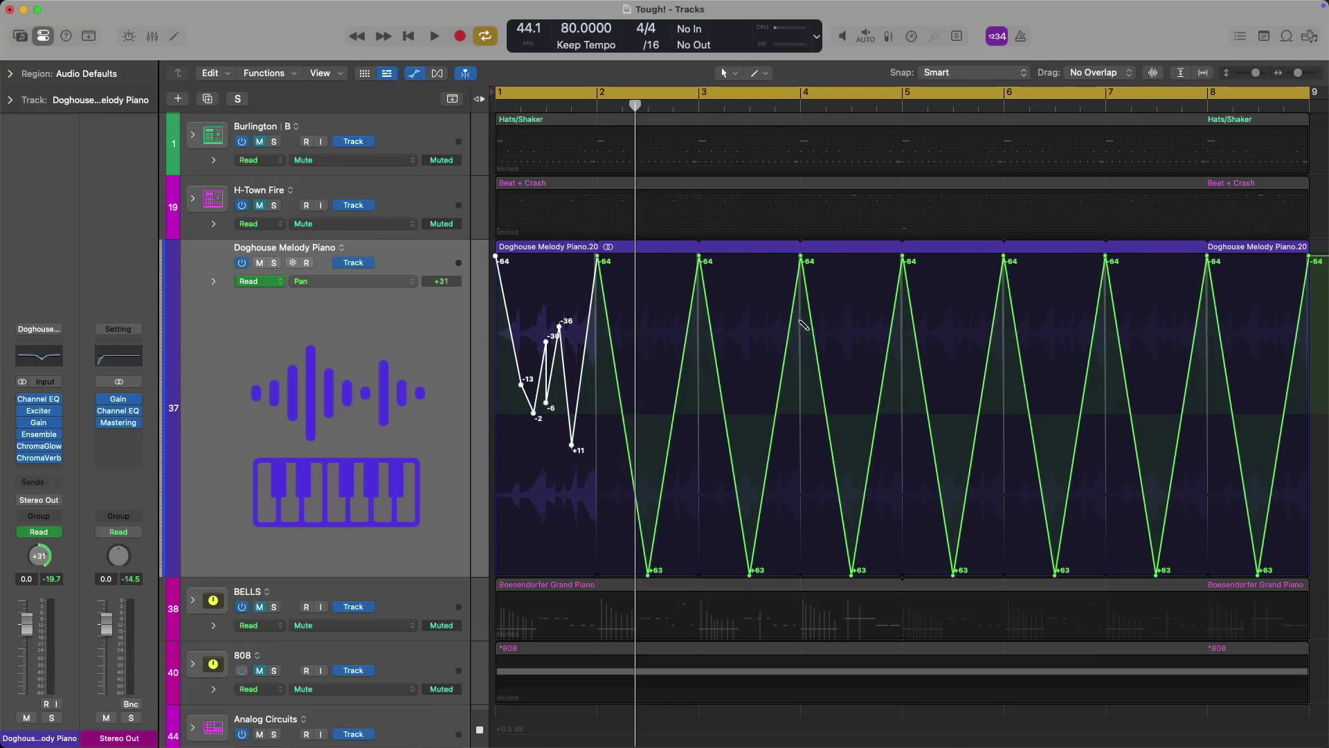
{"action": "key", "text": "super+z"}
{"action": "key", "text": "super+z"}
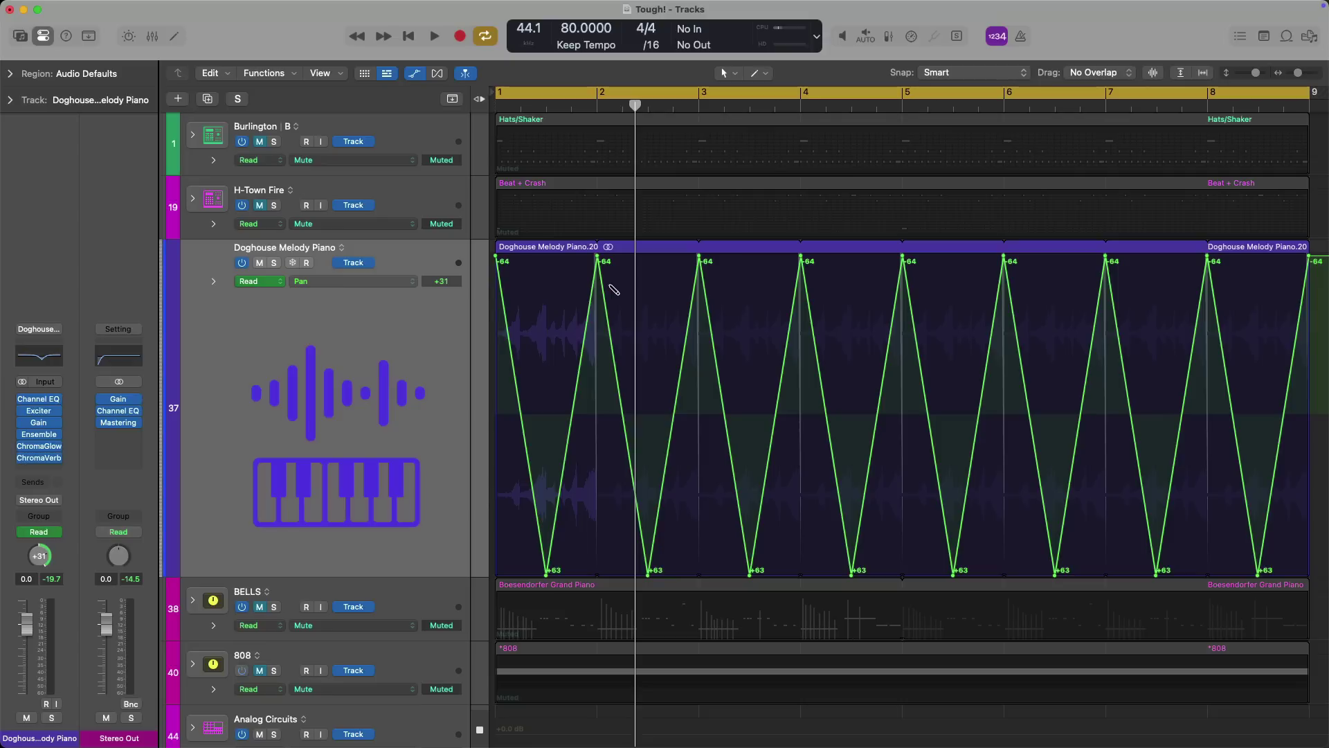
{"action": "key", "text": "super+shift+z"}
{"action": "left_click_drag", "start_coordinate": [605, 291], "coordinate": [488, 288]}
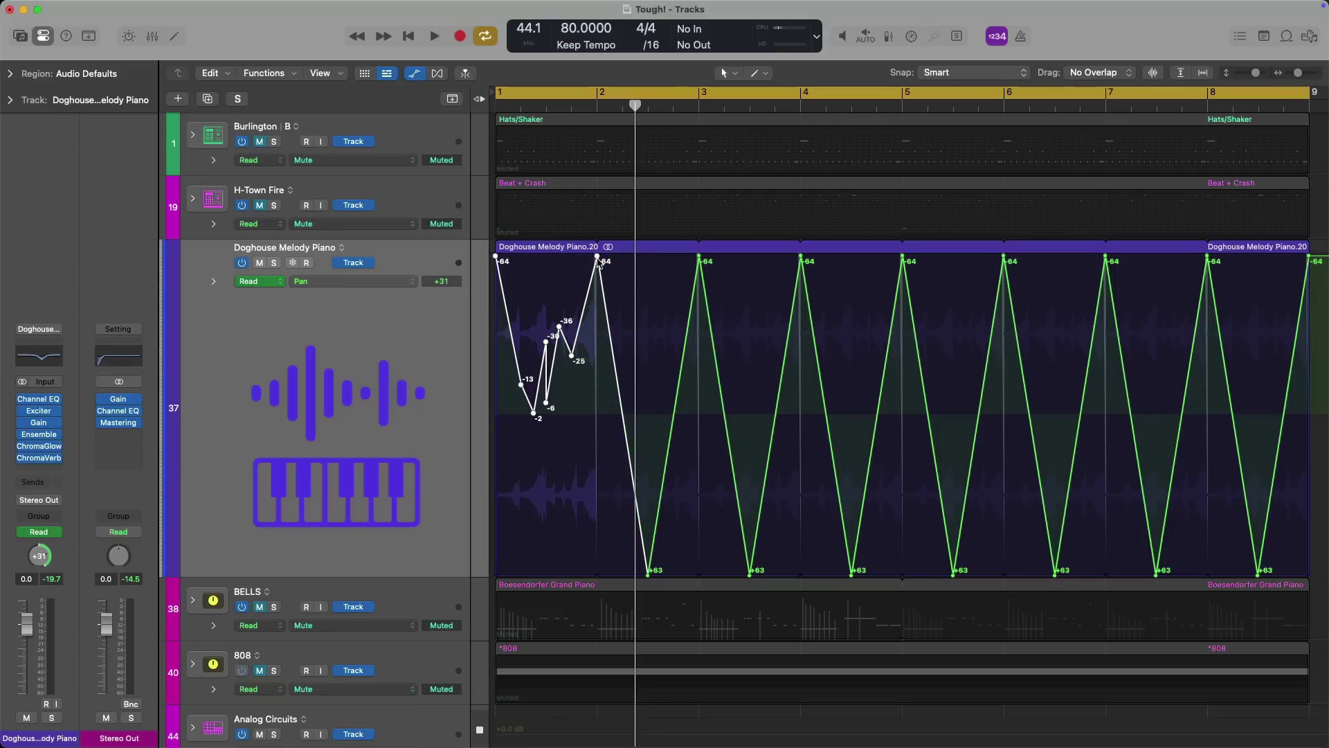
Paste the bar-1 pan squiggle into bars 2, 3, 4 and 5
{"action": "left_click", "coordinate": [597, 106]}
{"action": "key", "text": "super+v"}
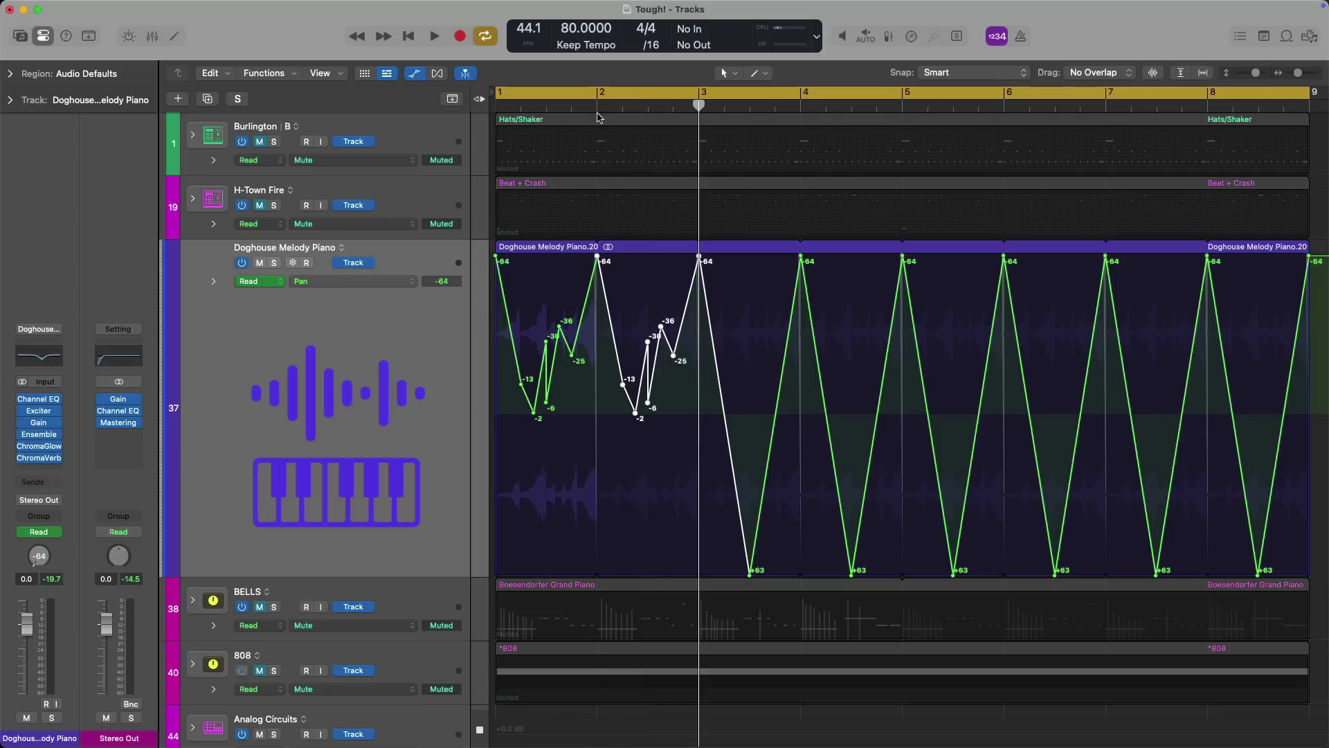
{"action": "key", "text": "super+v"}
{"action": "key", "text": "super+v"}
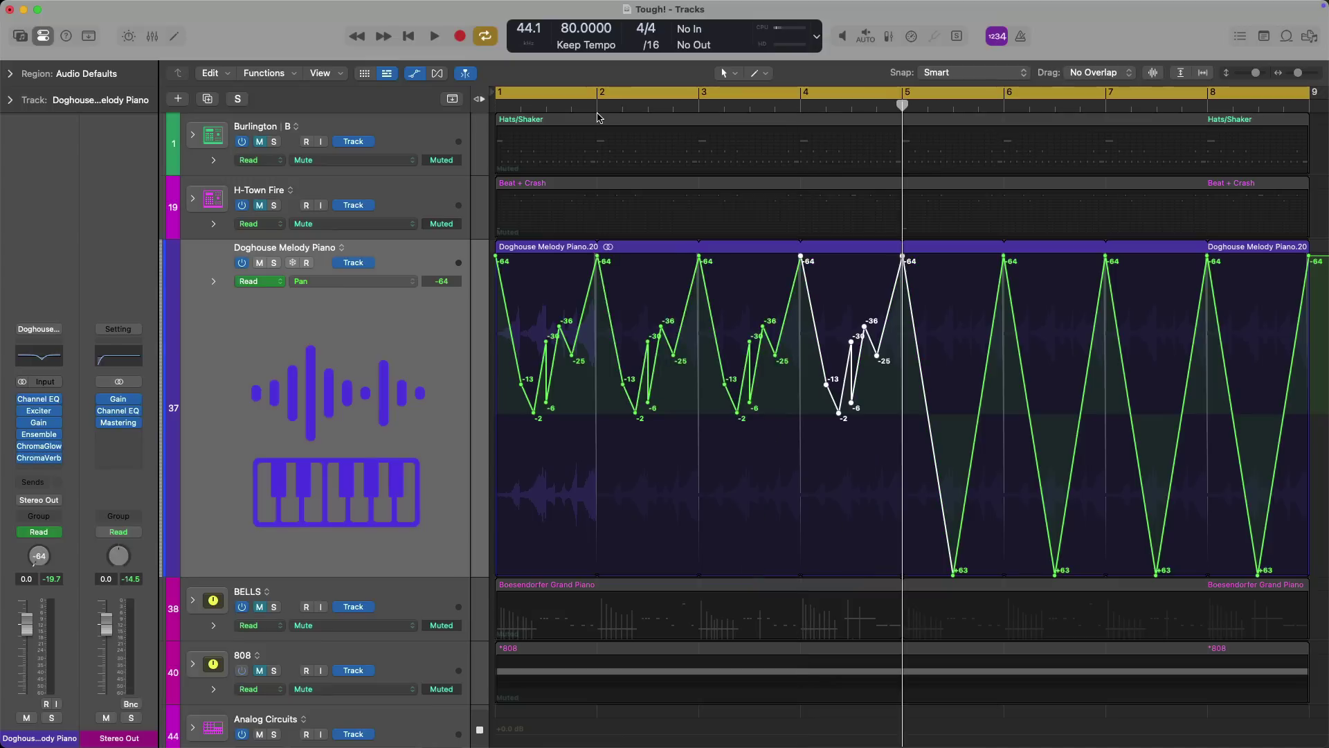
{"action": "key", "text": "super+v"}
{"action": "key", "text": "super+v"}
{"action": "key", "text": "super+v"}
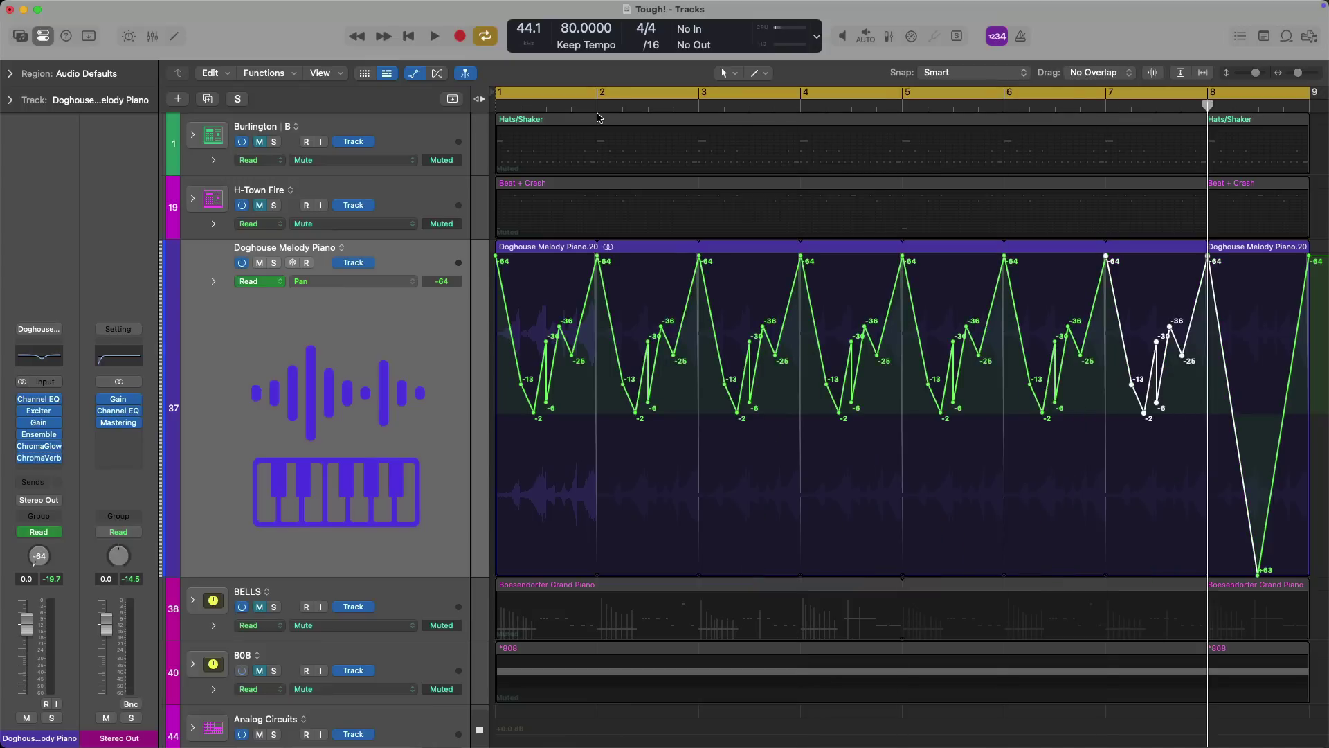
{"action": "key", "text": "super+v"}
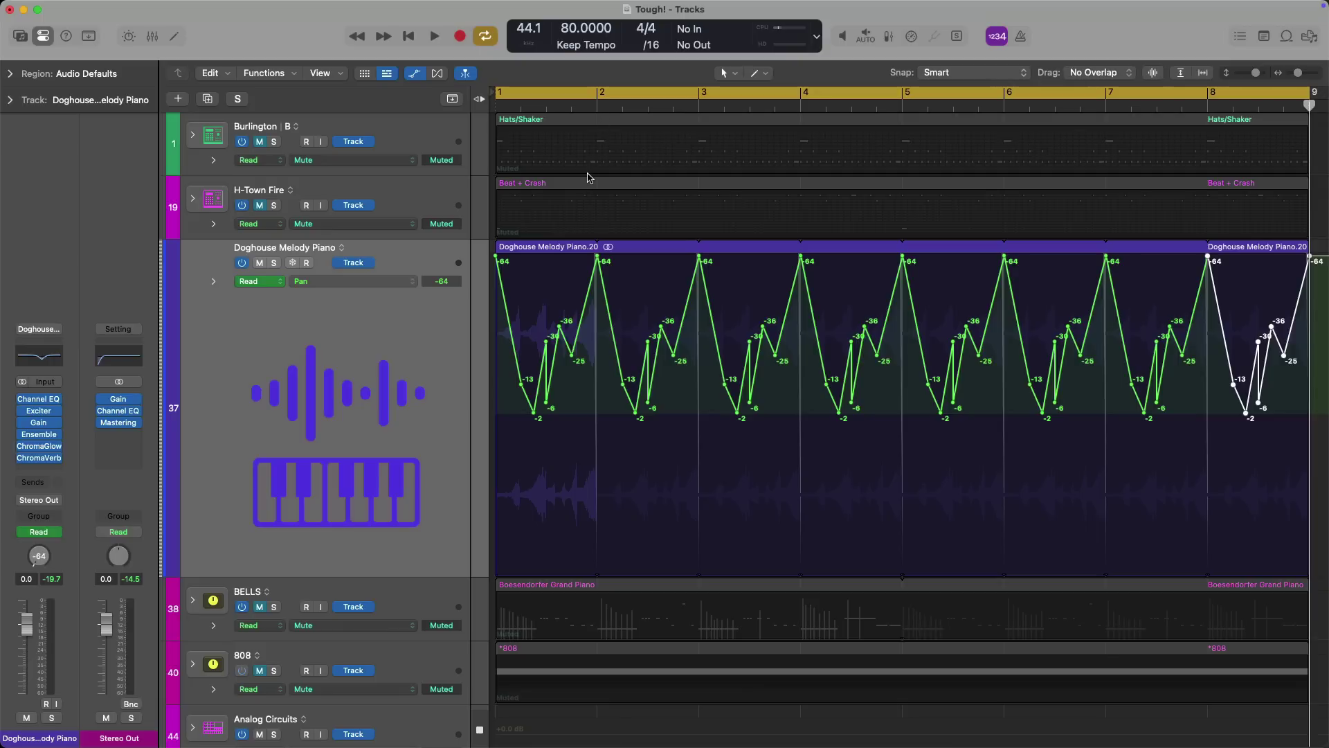